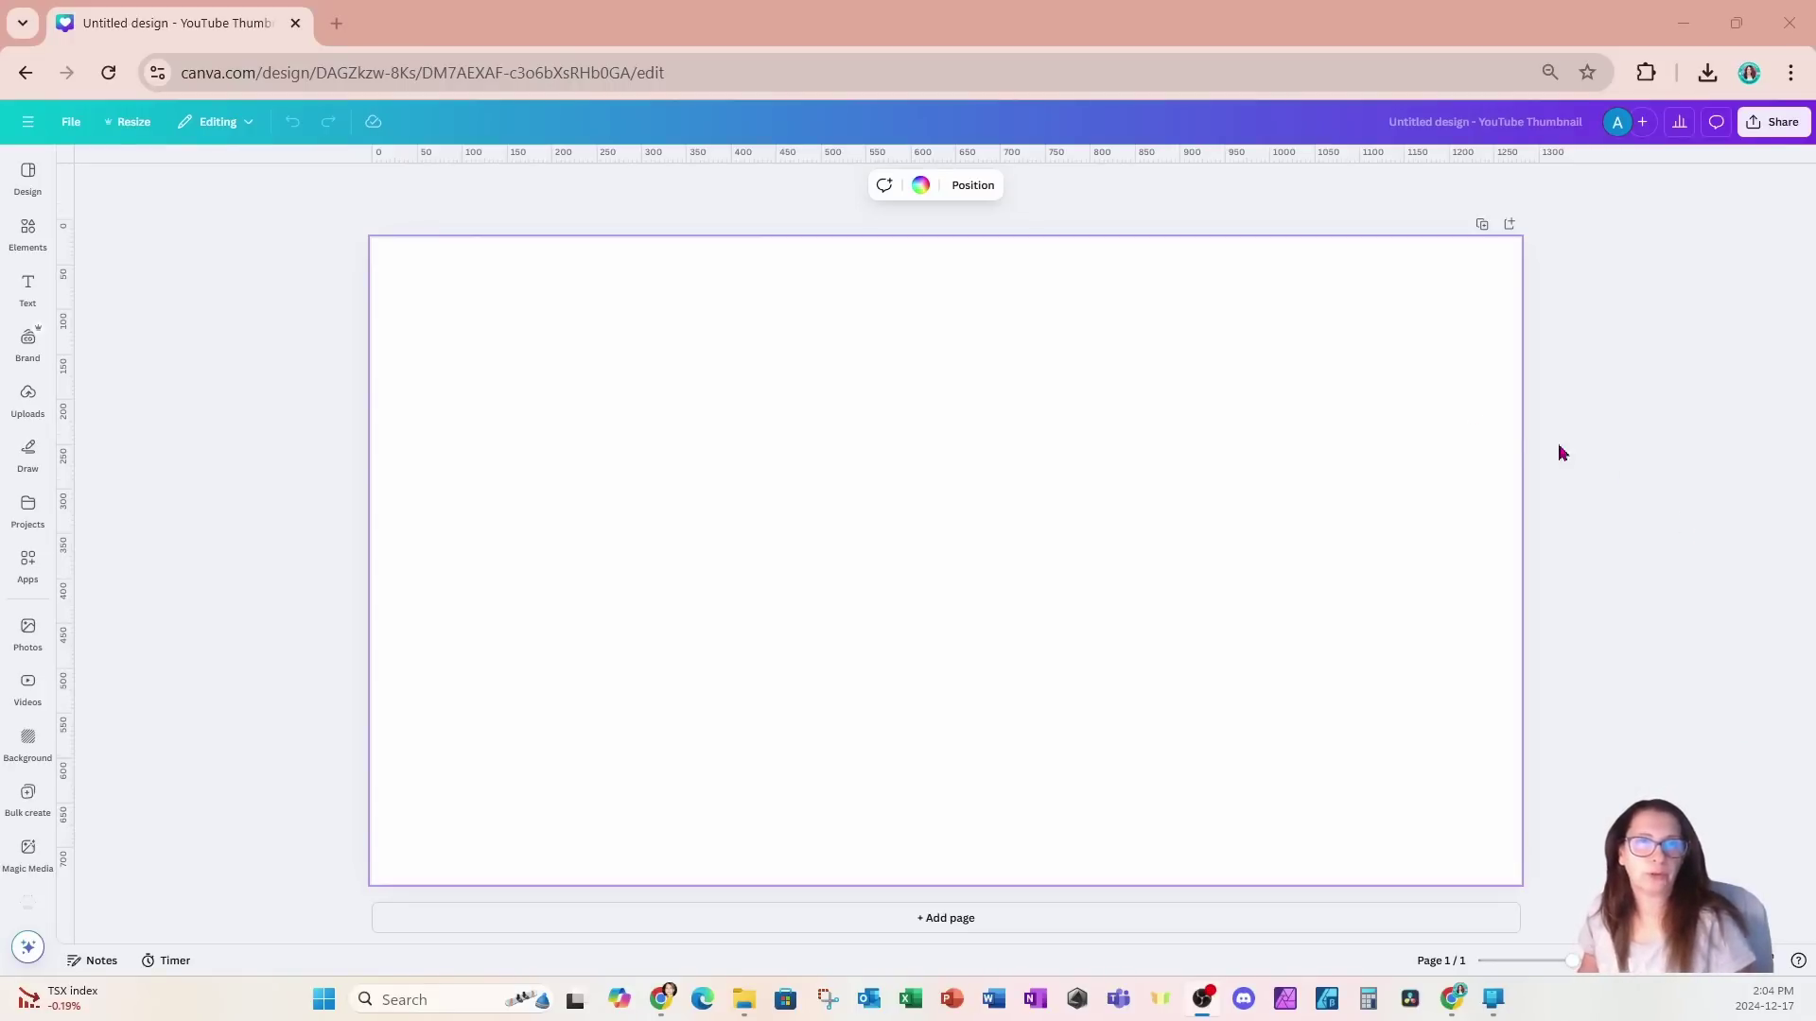
left_click(72, 123)
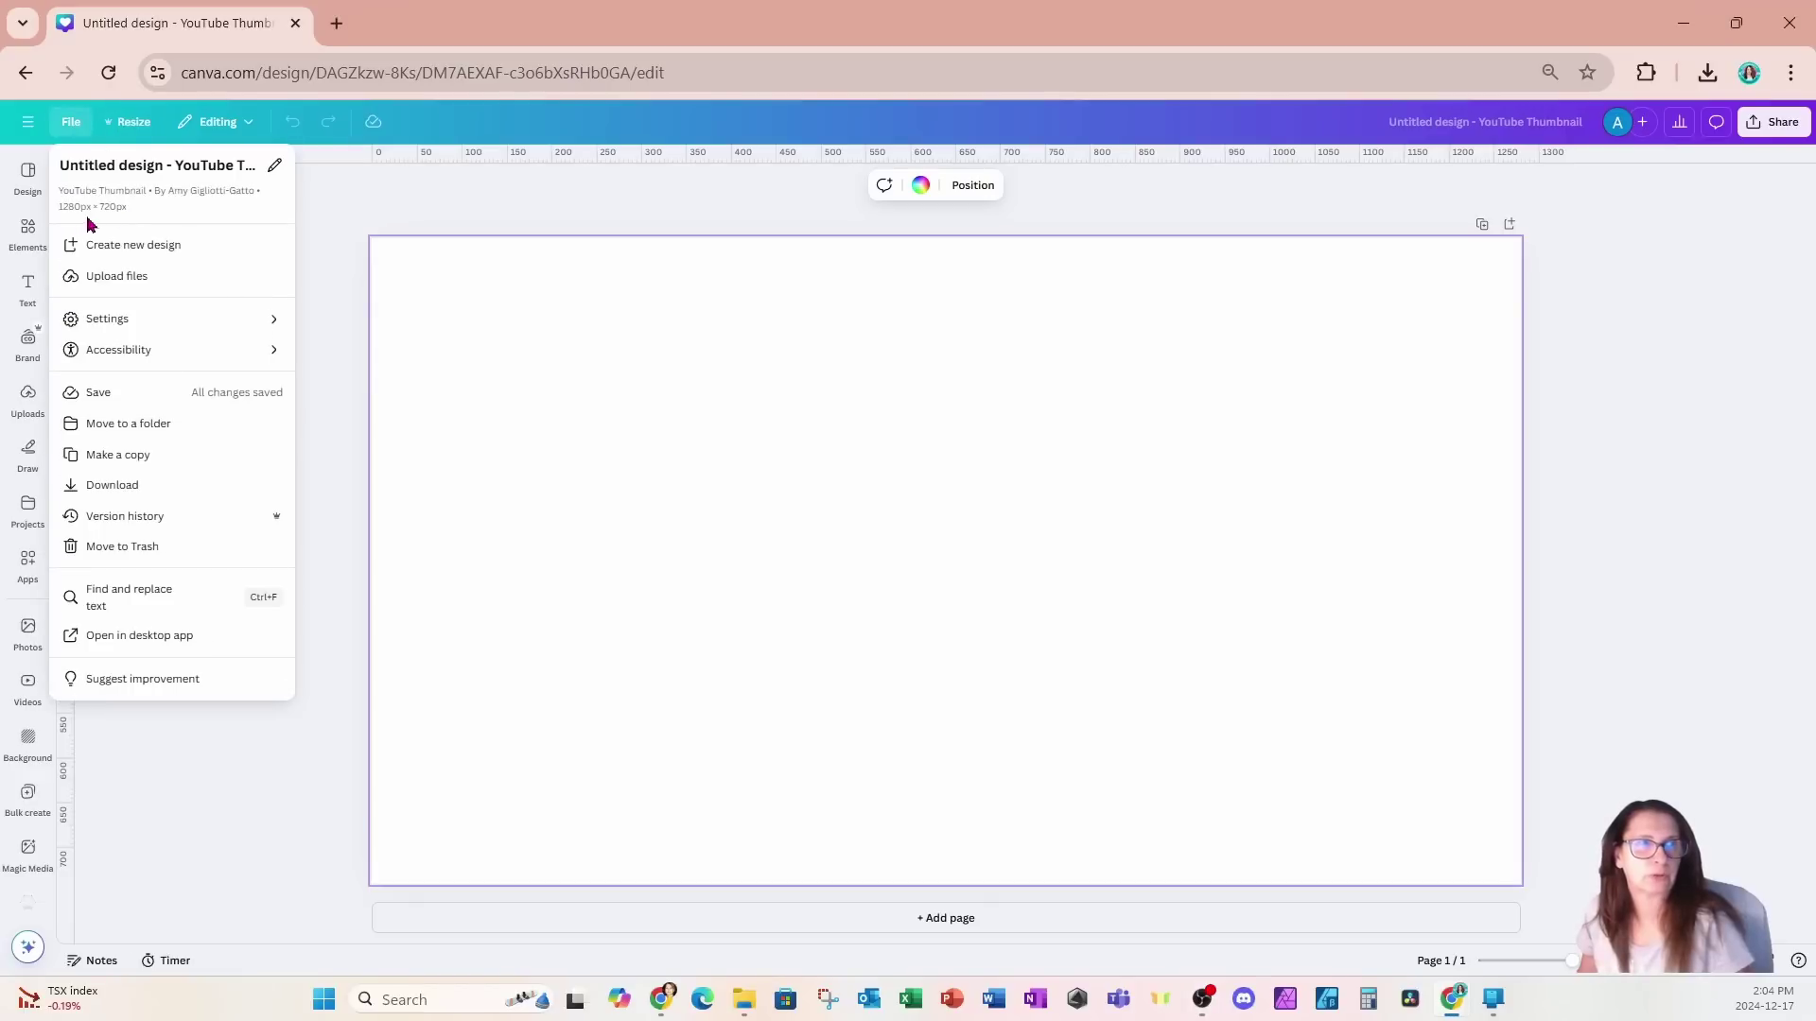
left_click(496, 280)
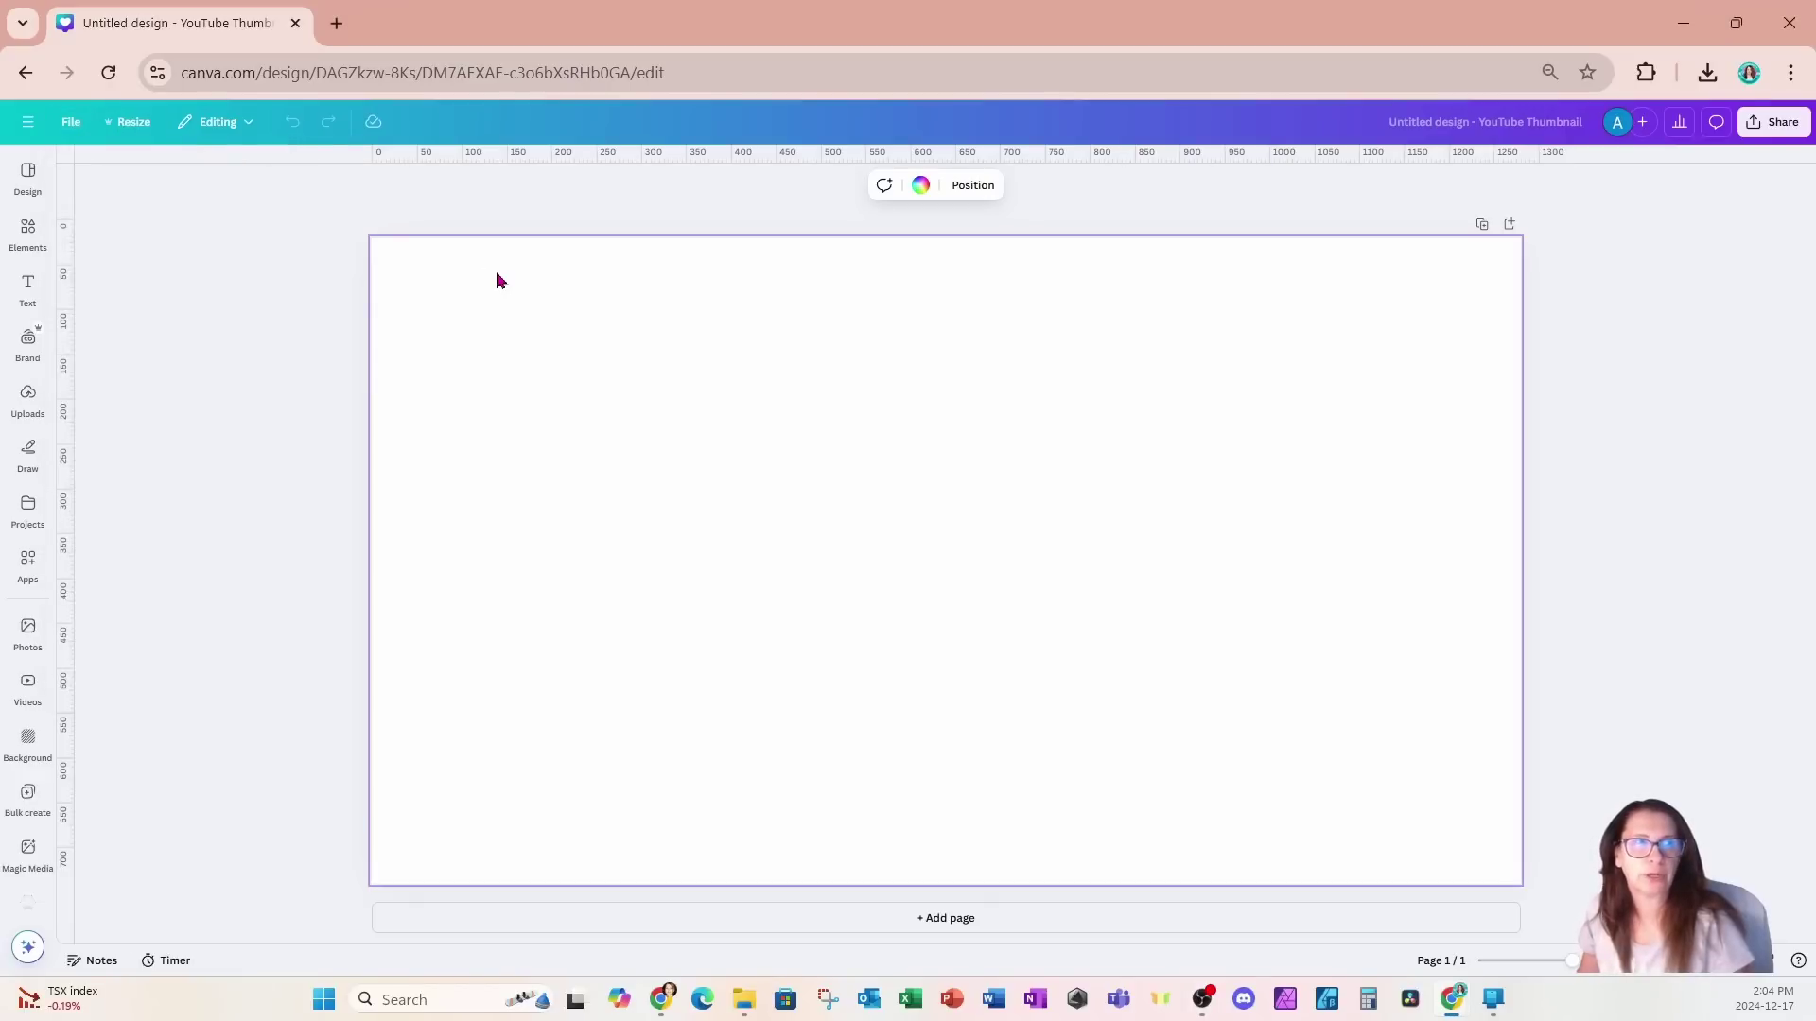
Step: Add the open zipper graphic from the recently used elements to the blank page
left_click(31, 235)
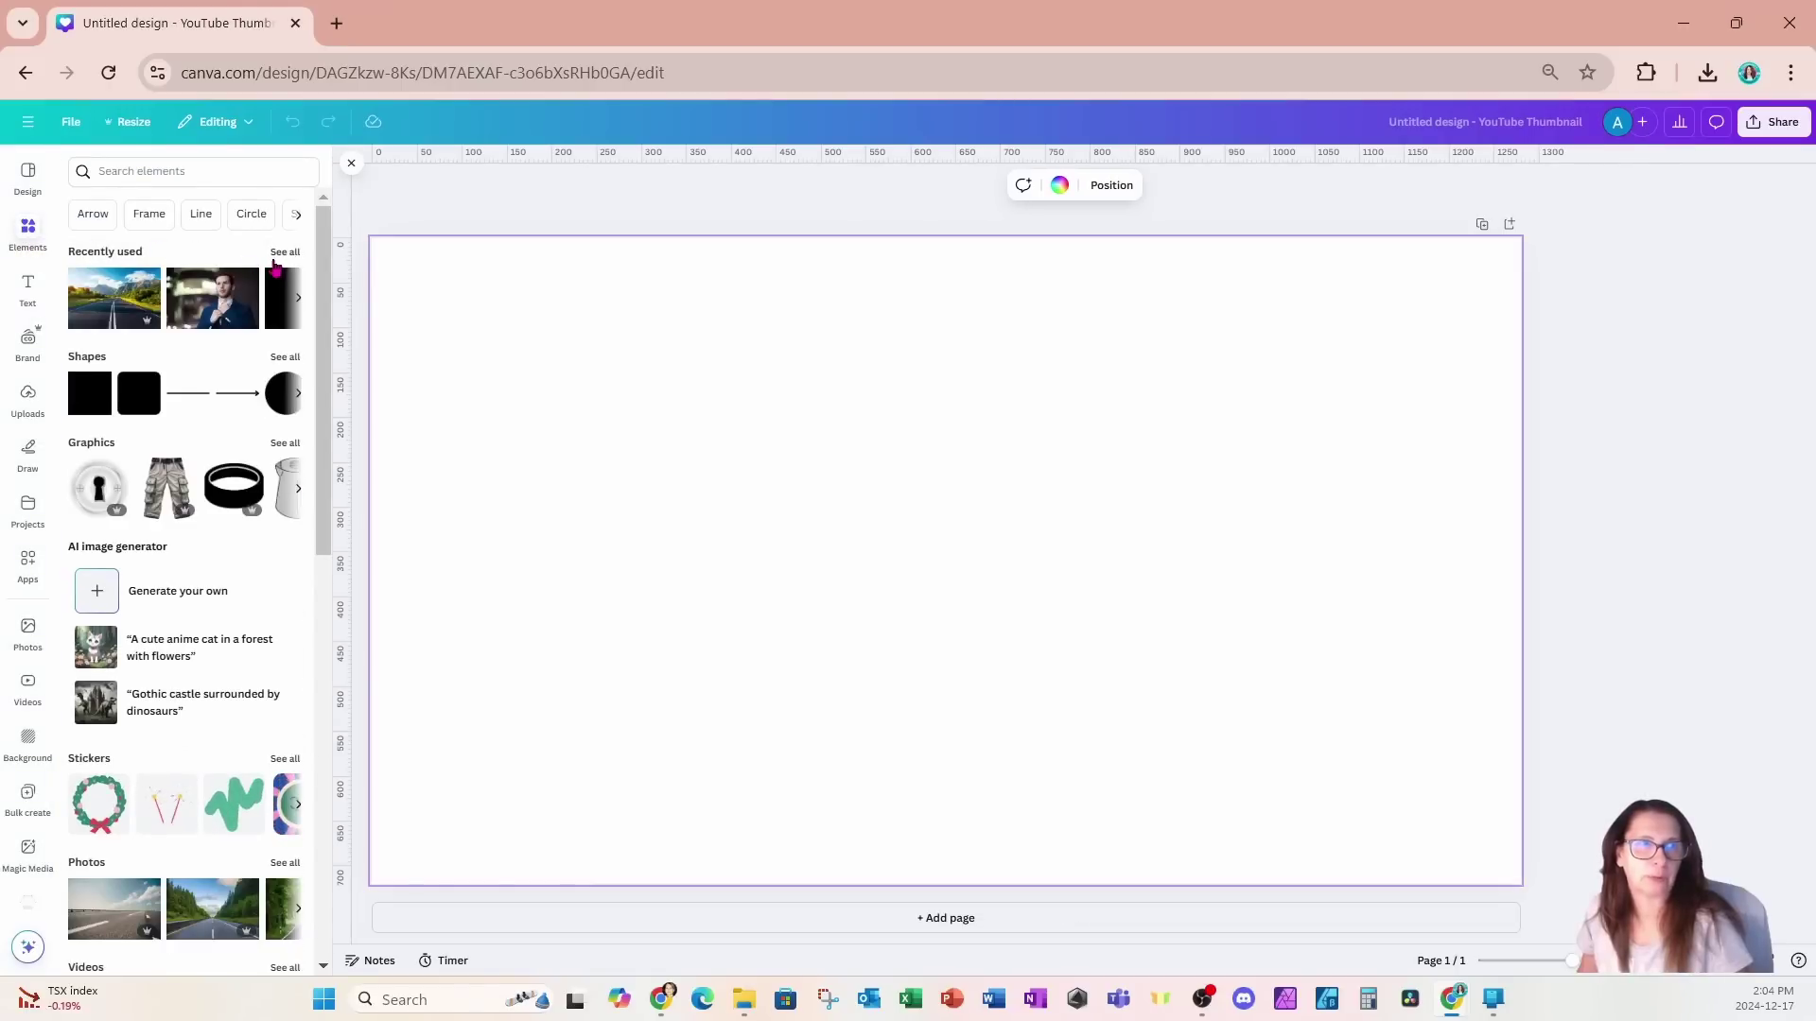
left_click(283, 252)
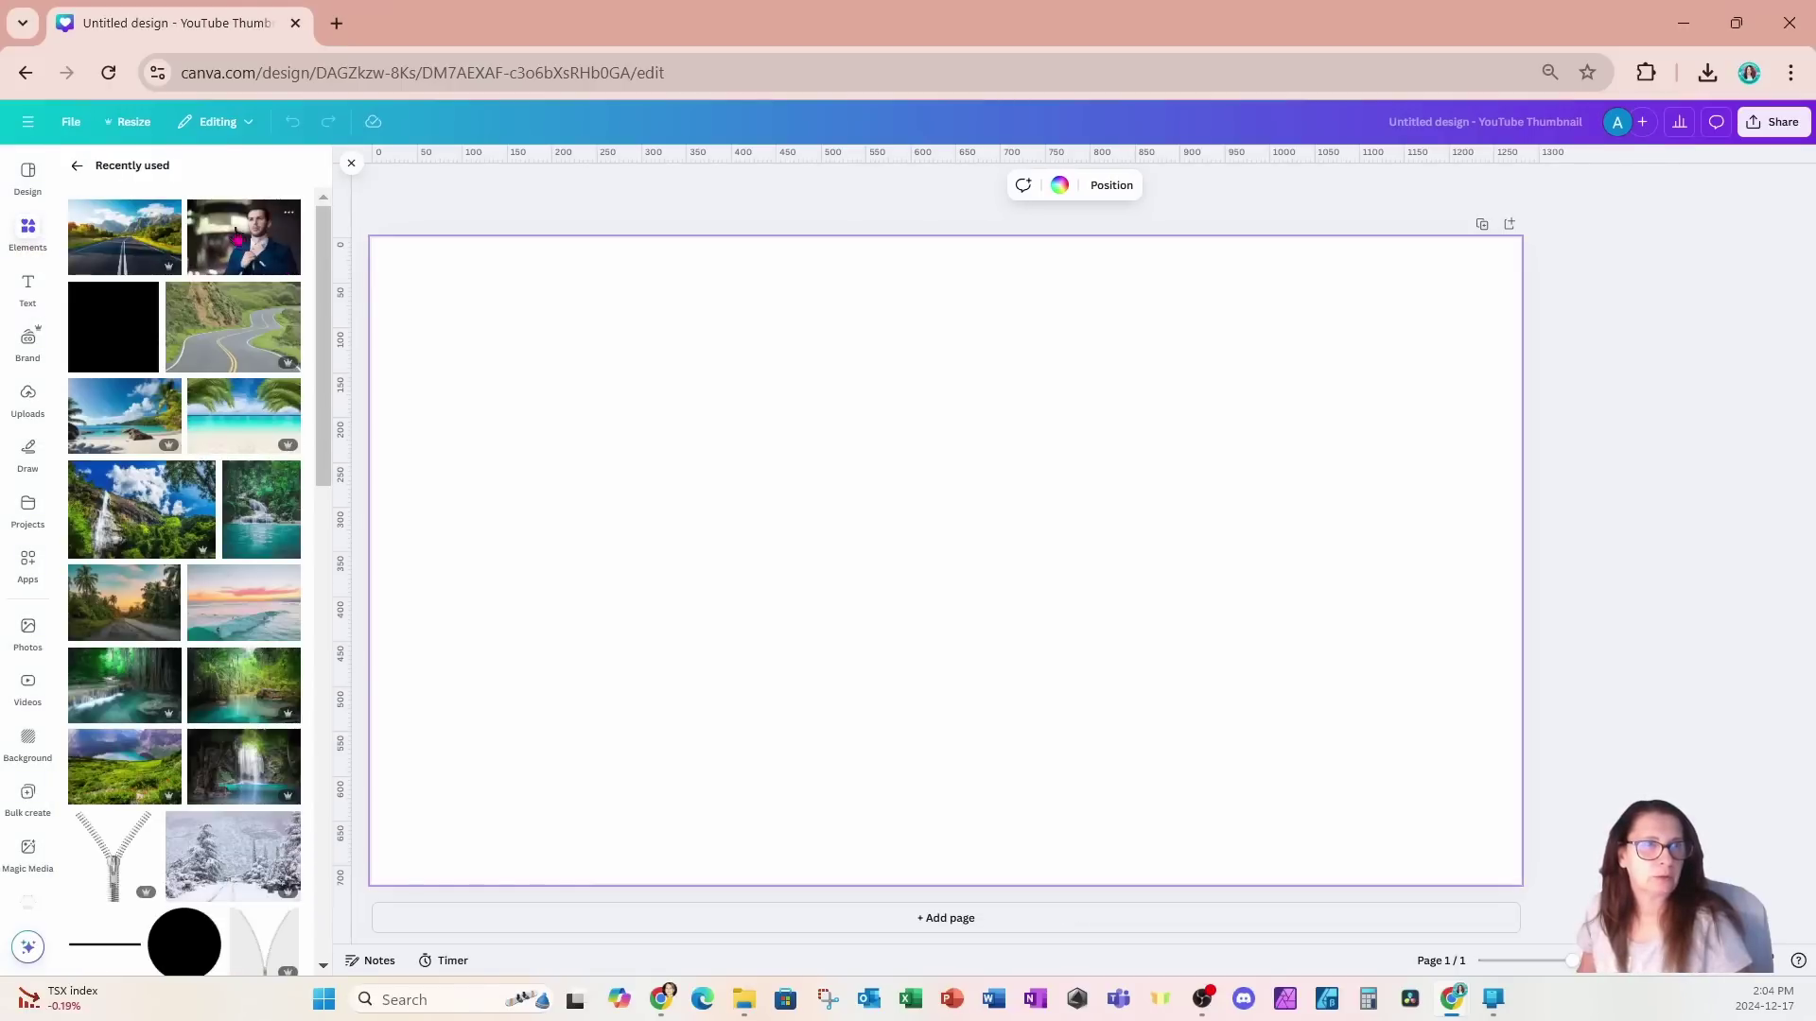
left_click(109, 856)
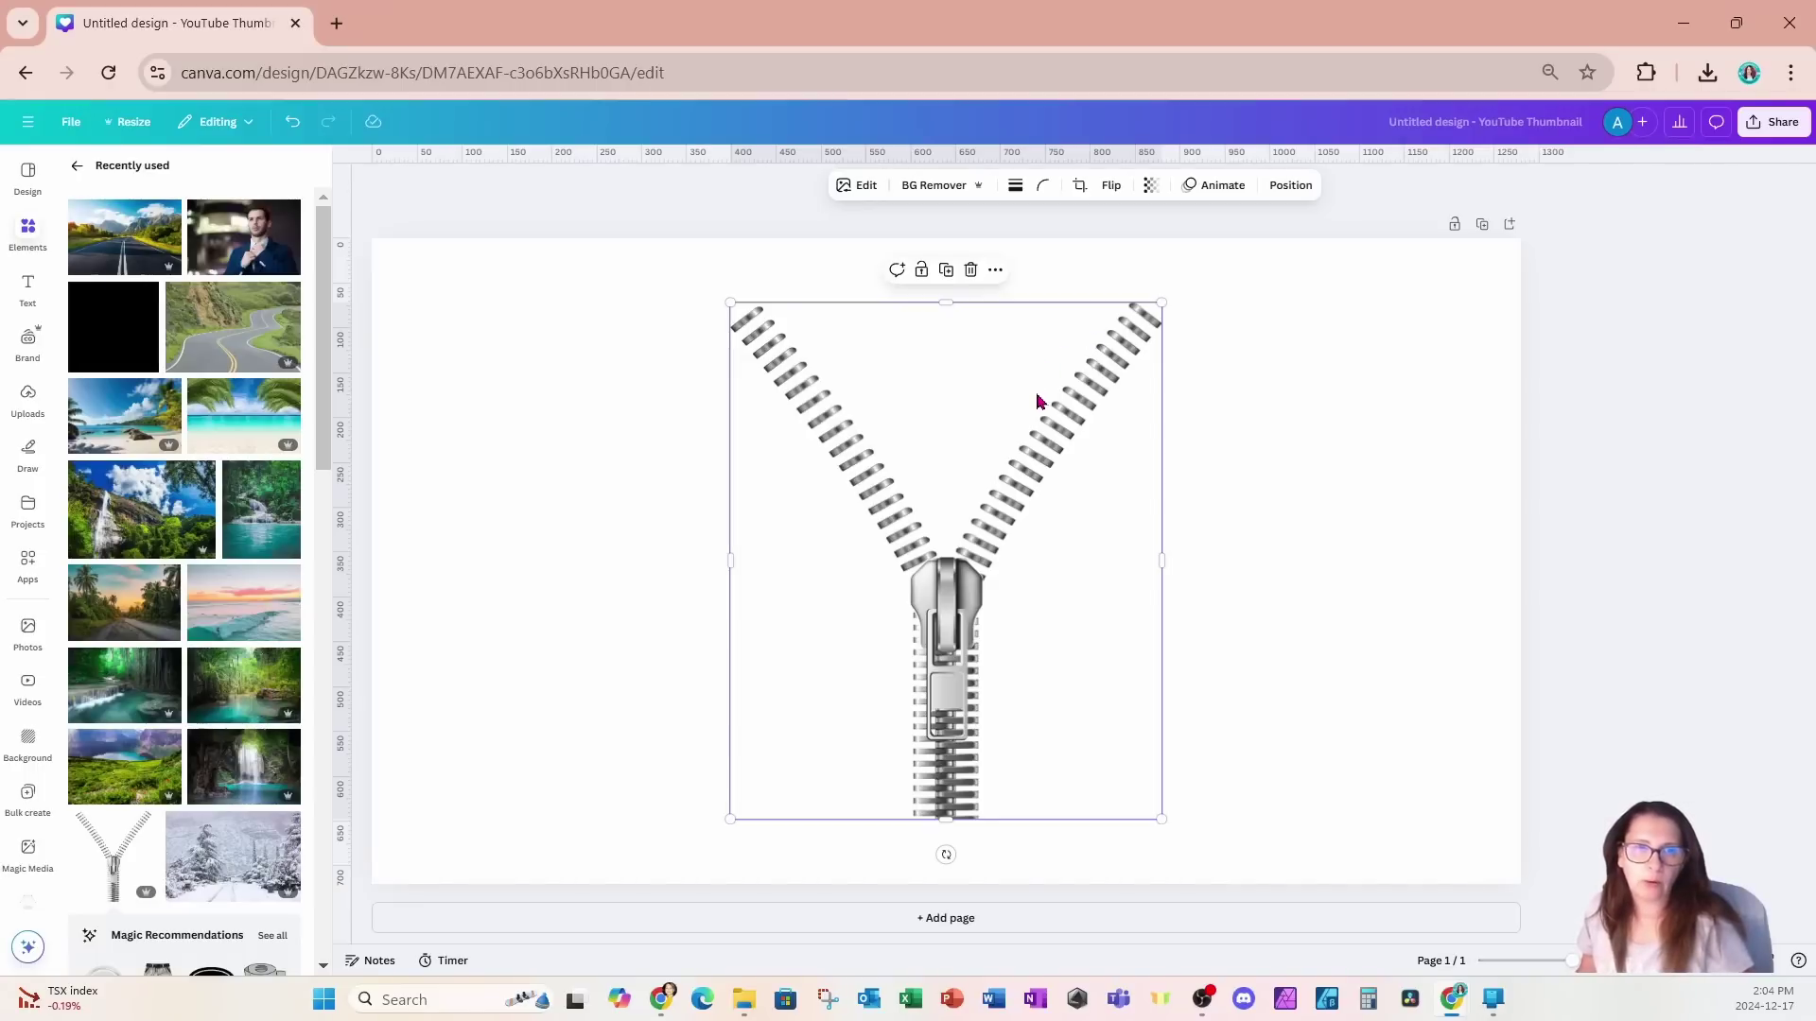
Step: Shrink the zipper graphic and center it on the page's lower edge so its closed end runs off the page
left_click_drag(1038, 400, 1015, 523)
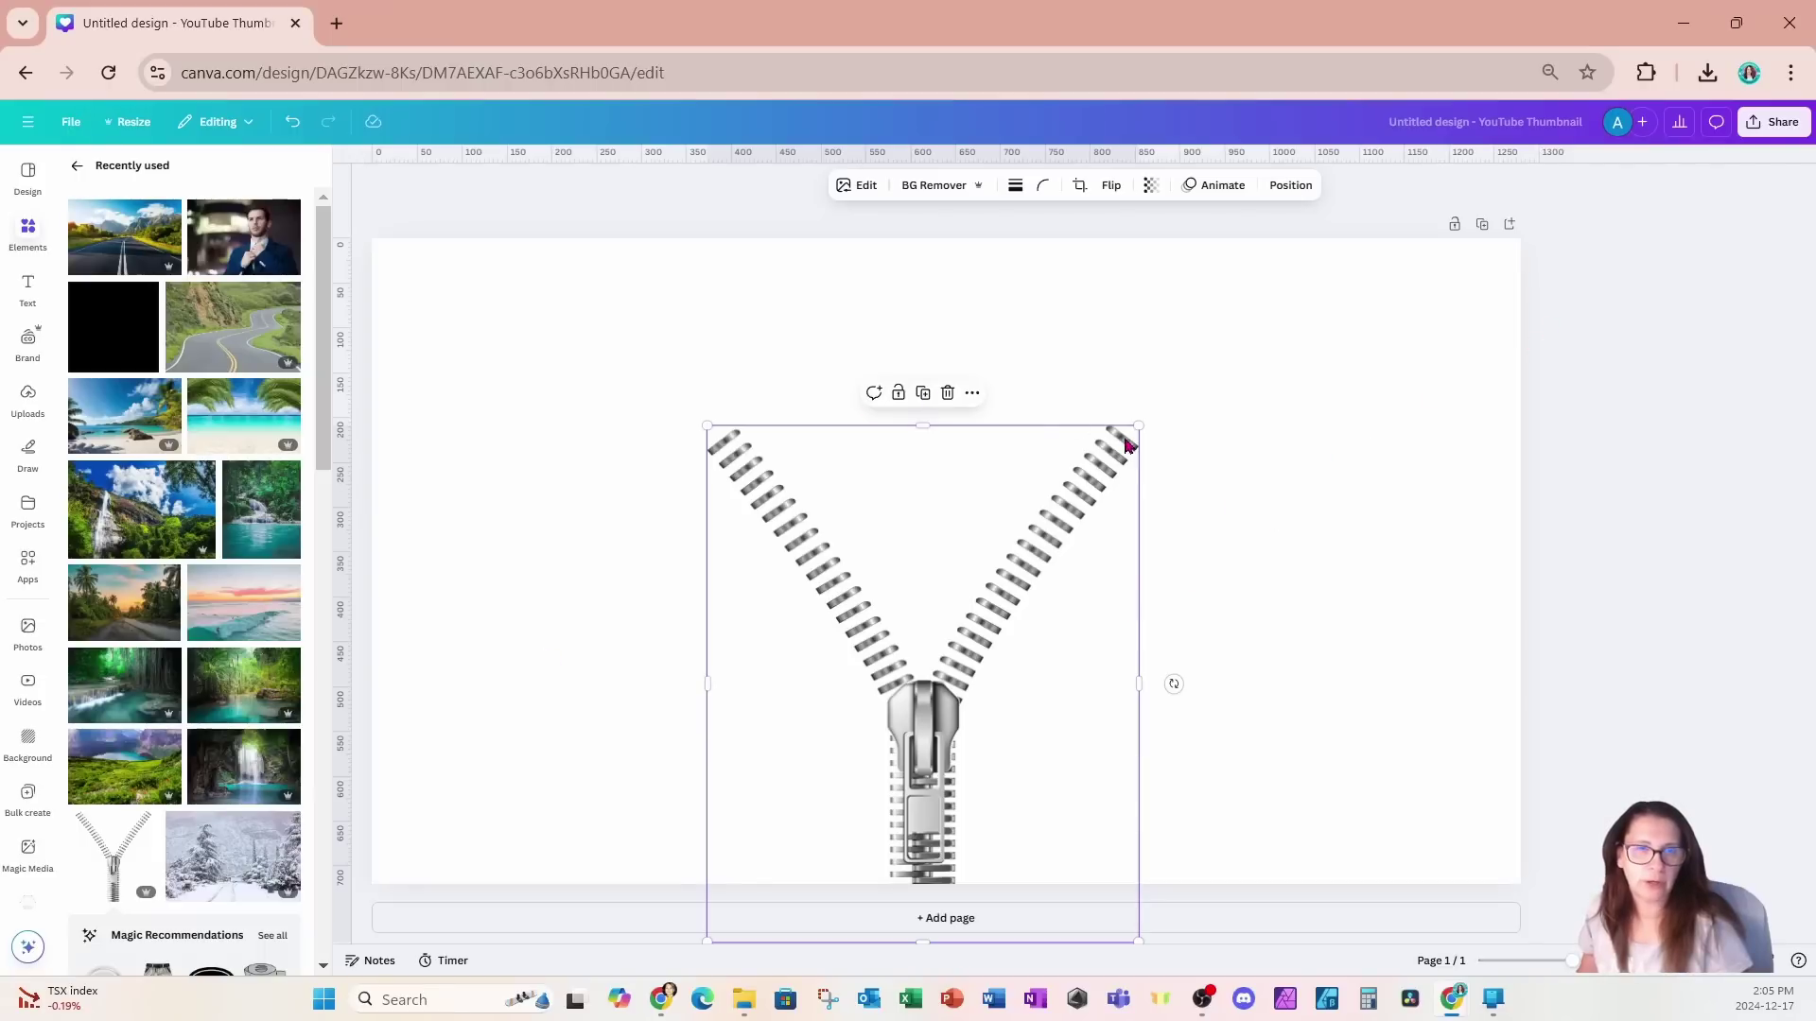
key("ctrl+z")
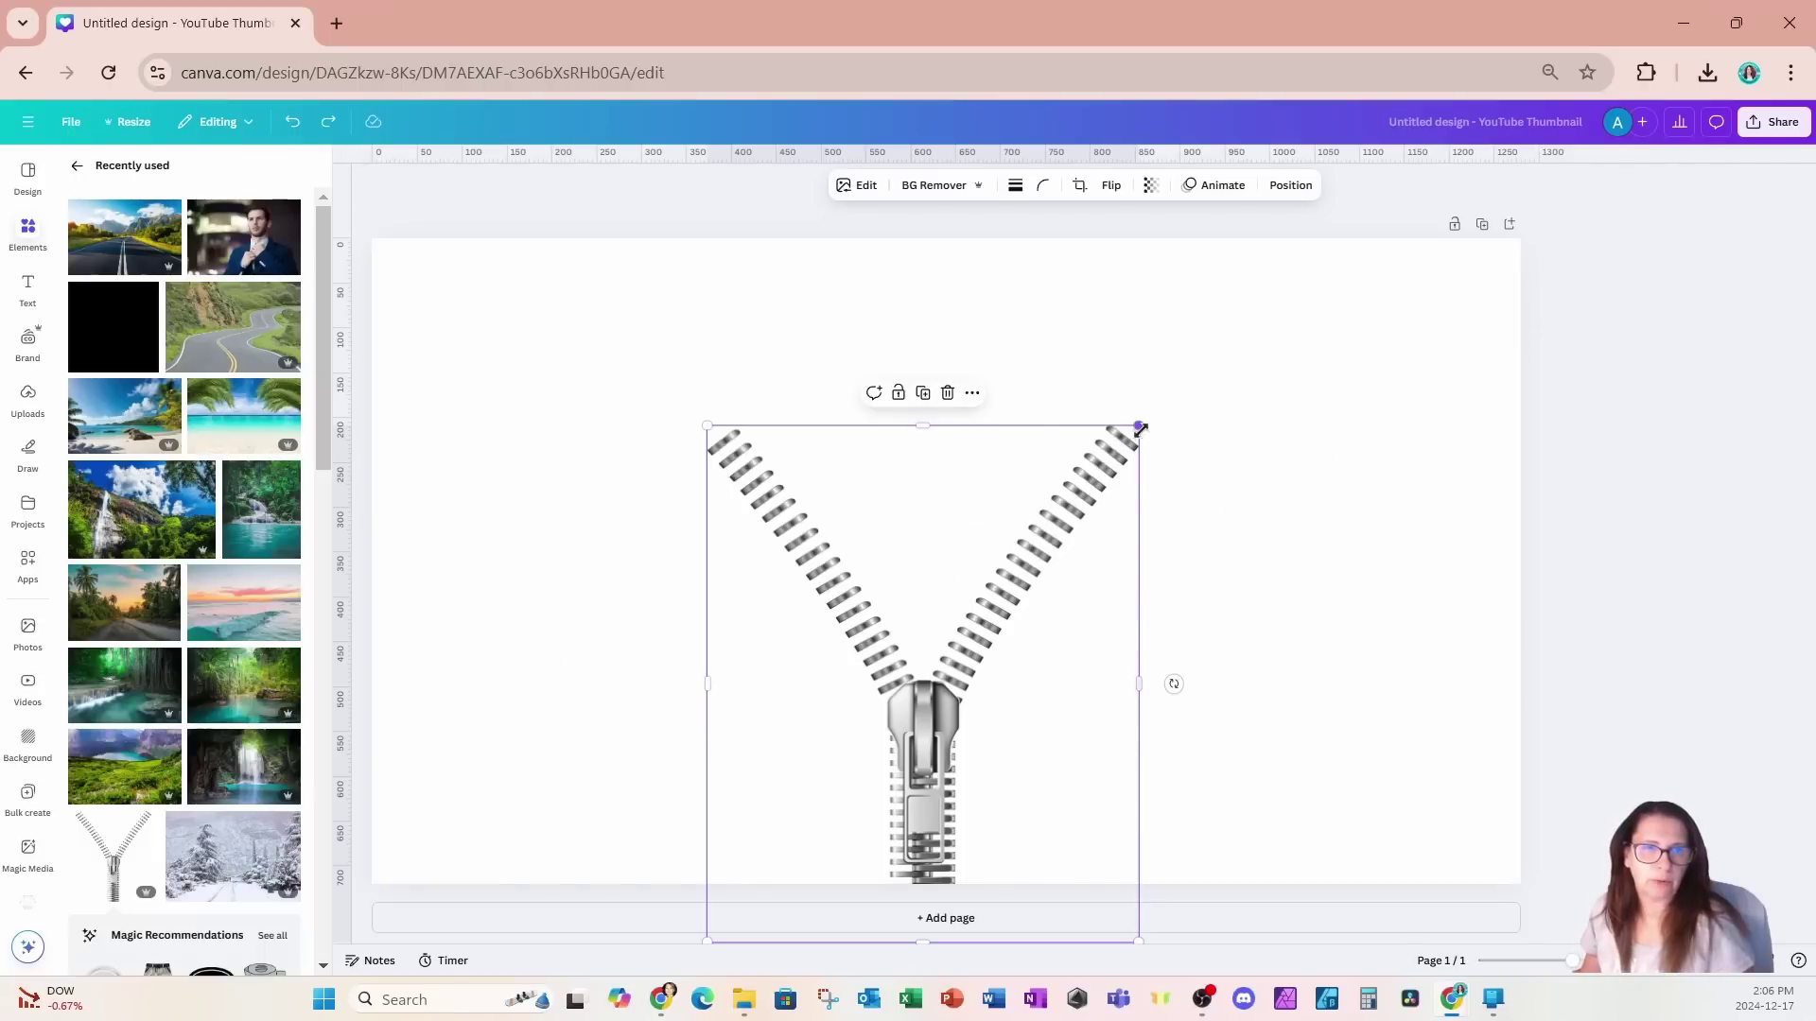
left_click_drag(1140, 430, 965, 695)
left_click_drag(879, 754, 991, 730)
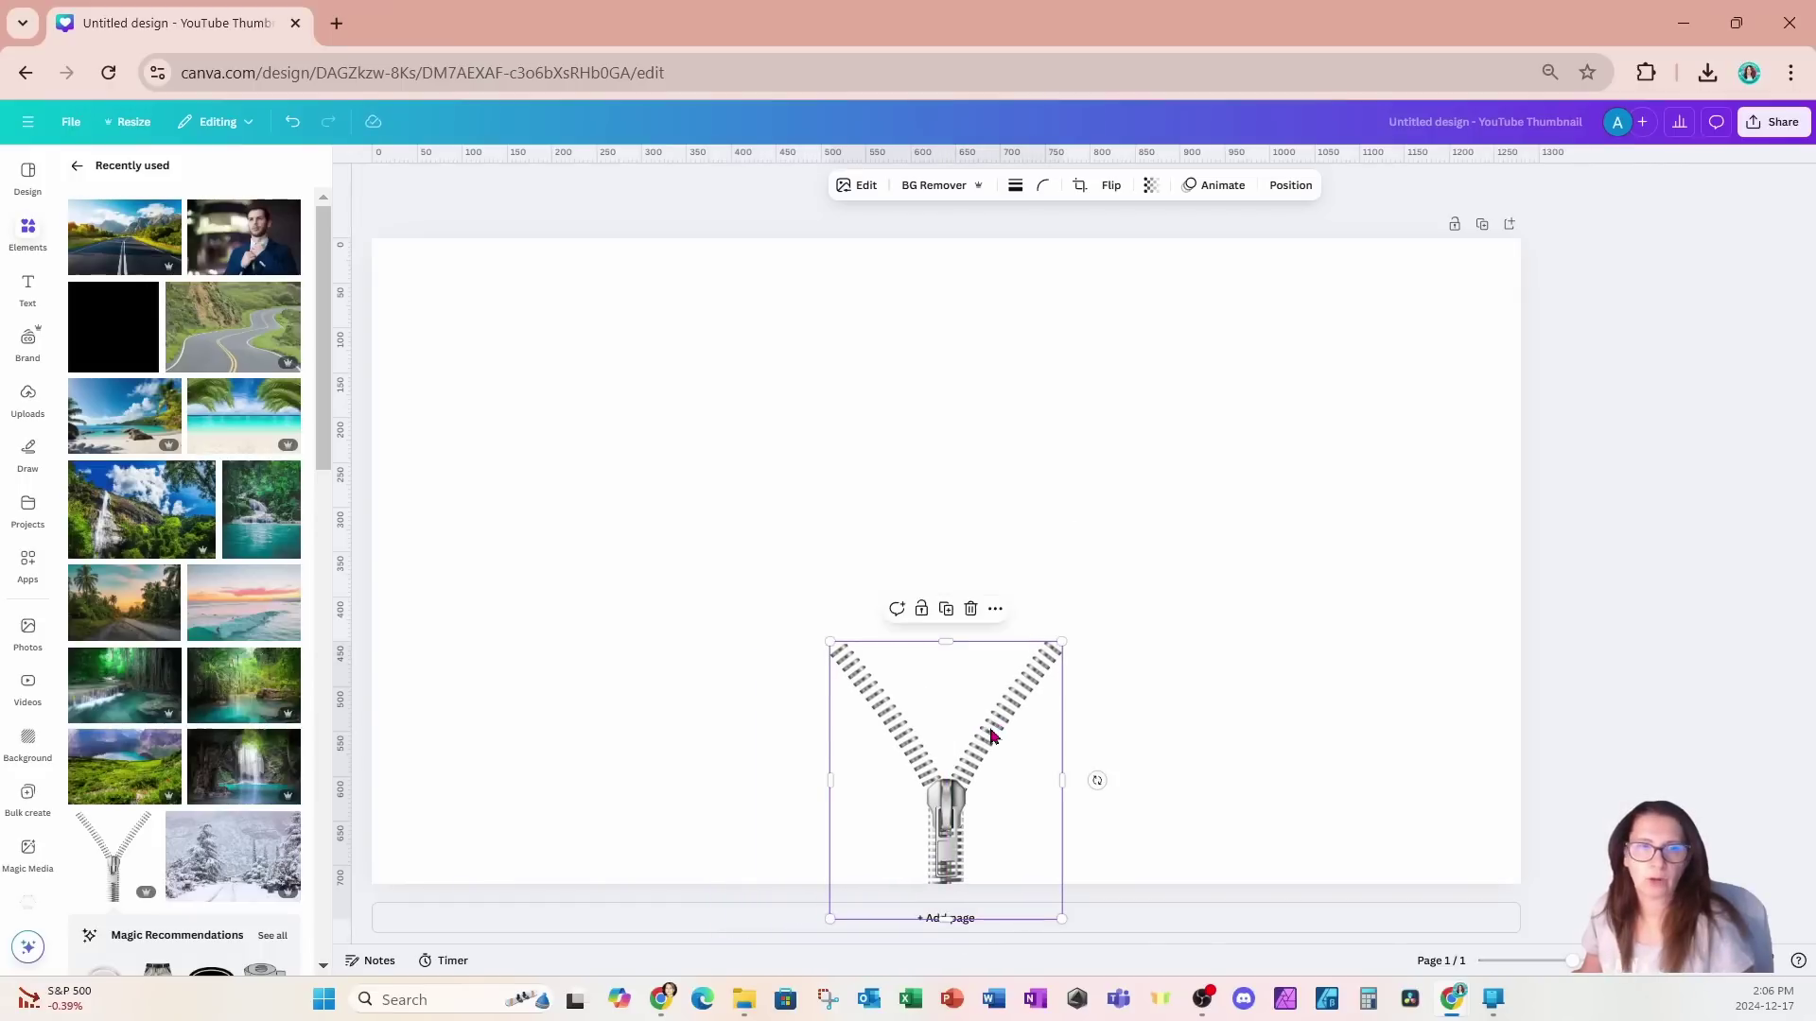
left_click(1187, 715)
Step: Crop a duplicate of the zipper down to its open V of teeth and duplicate the cropped piece
left_click(983, 823)
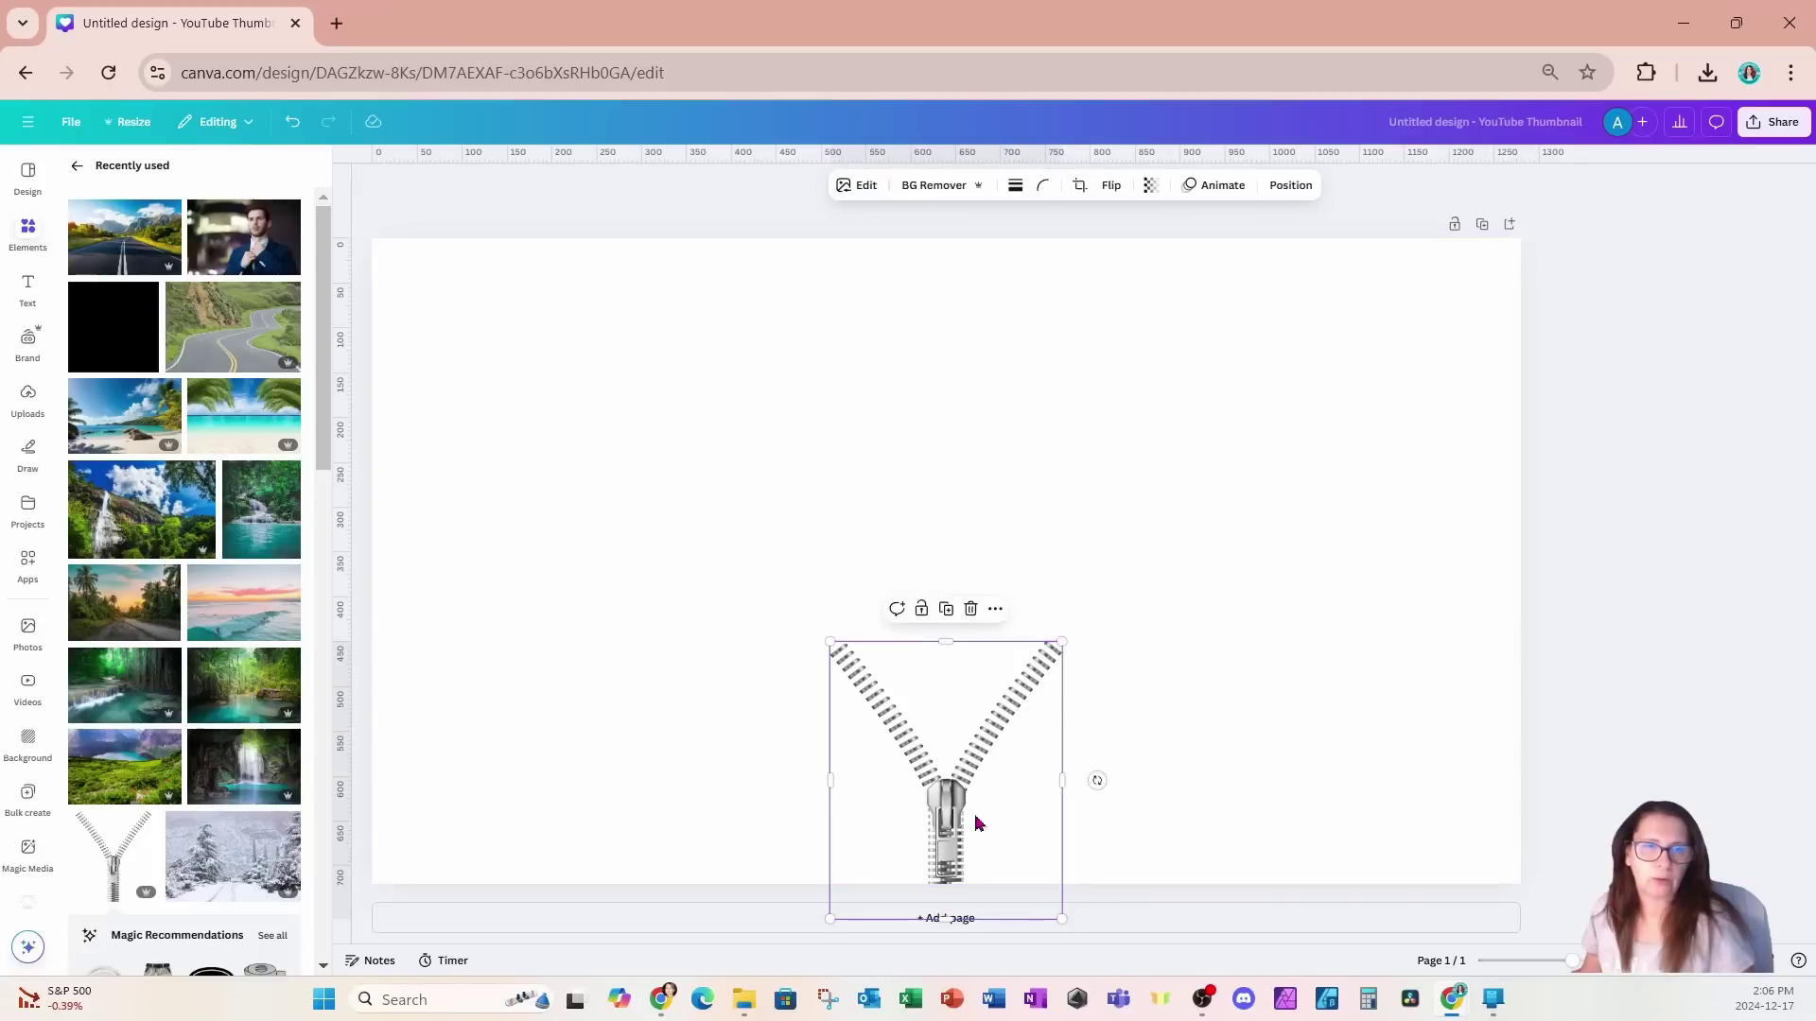
left_click(946, 608)
left_click_drag(972, 741, 1219, 700)
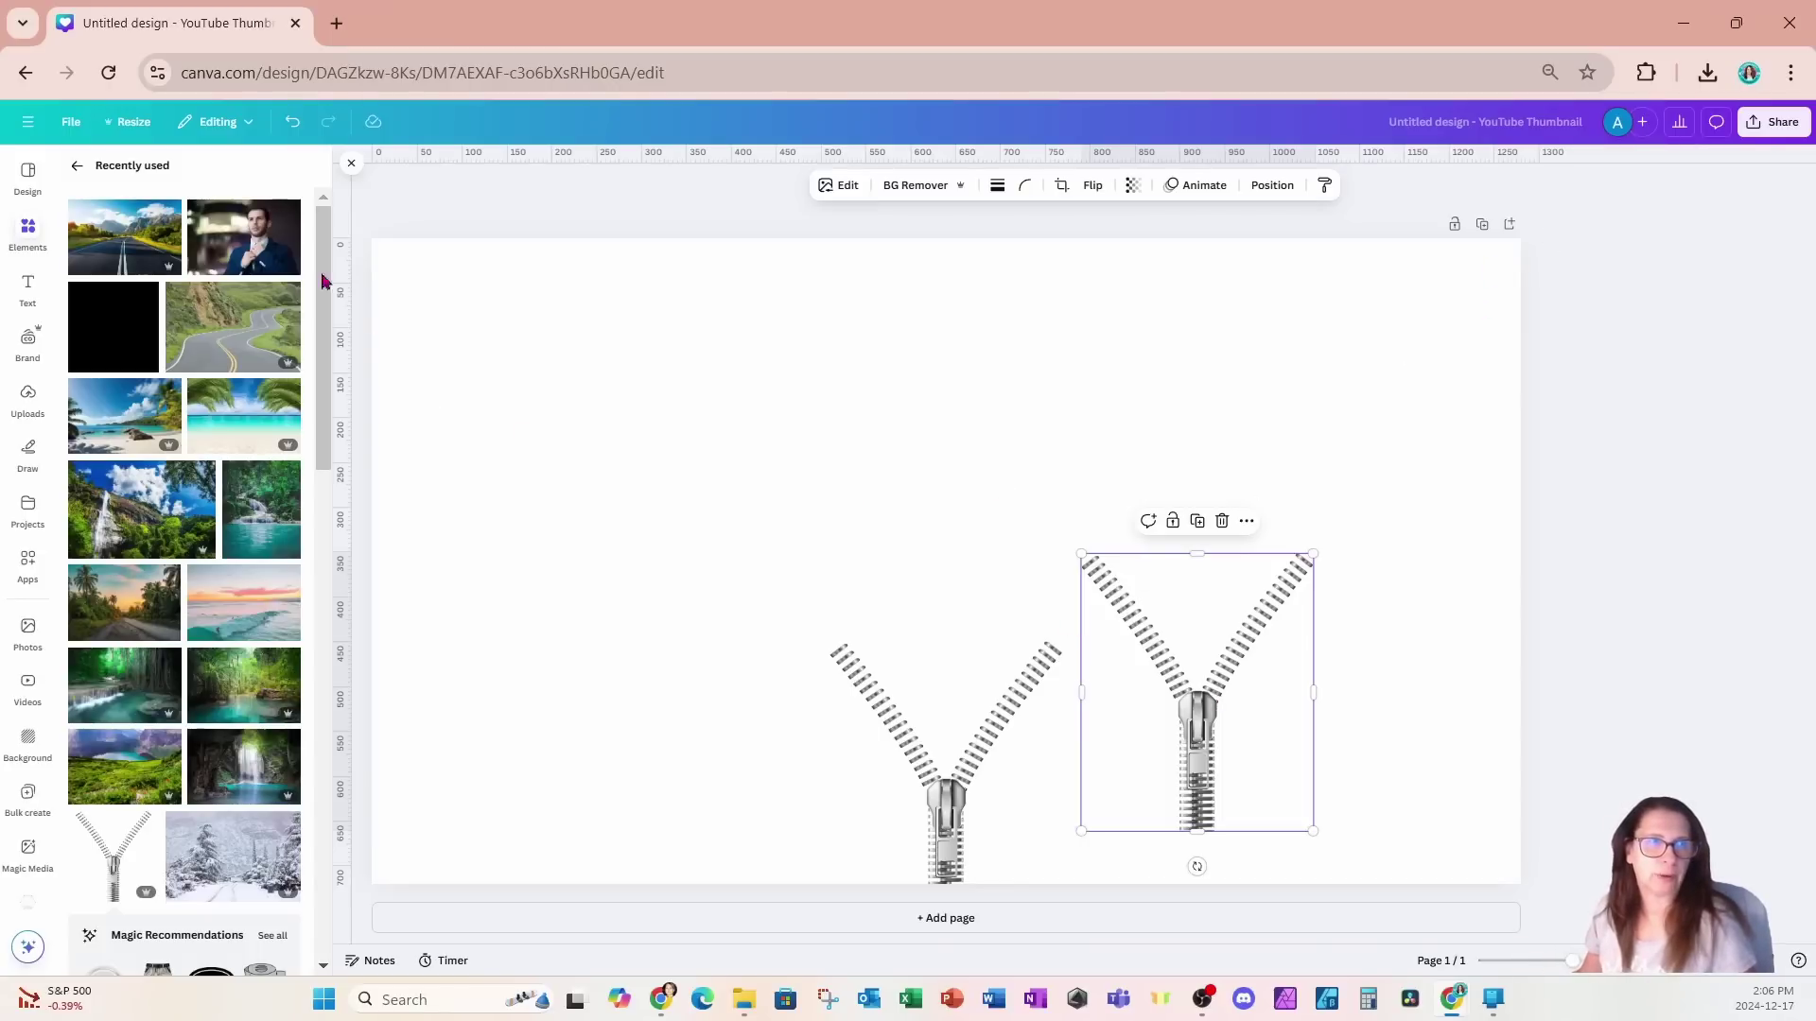
left_click(358, 183)
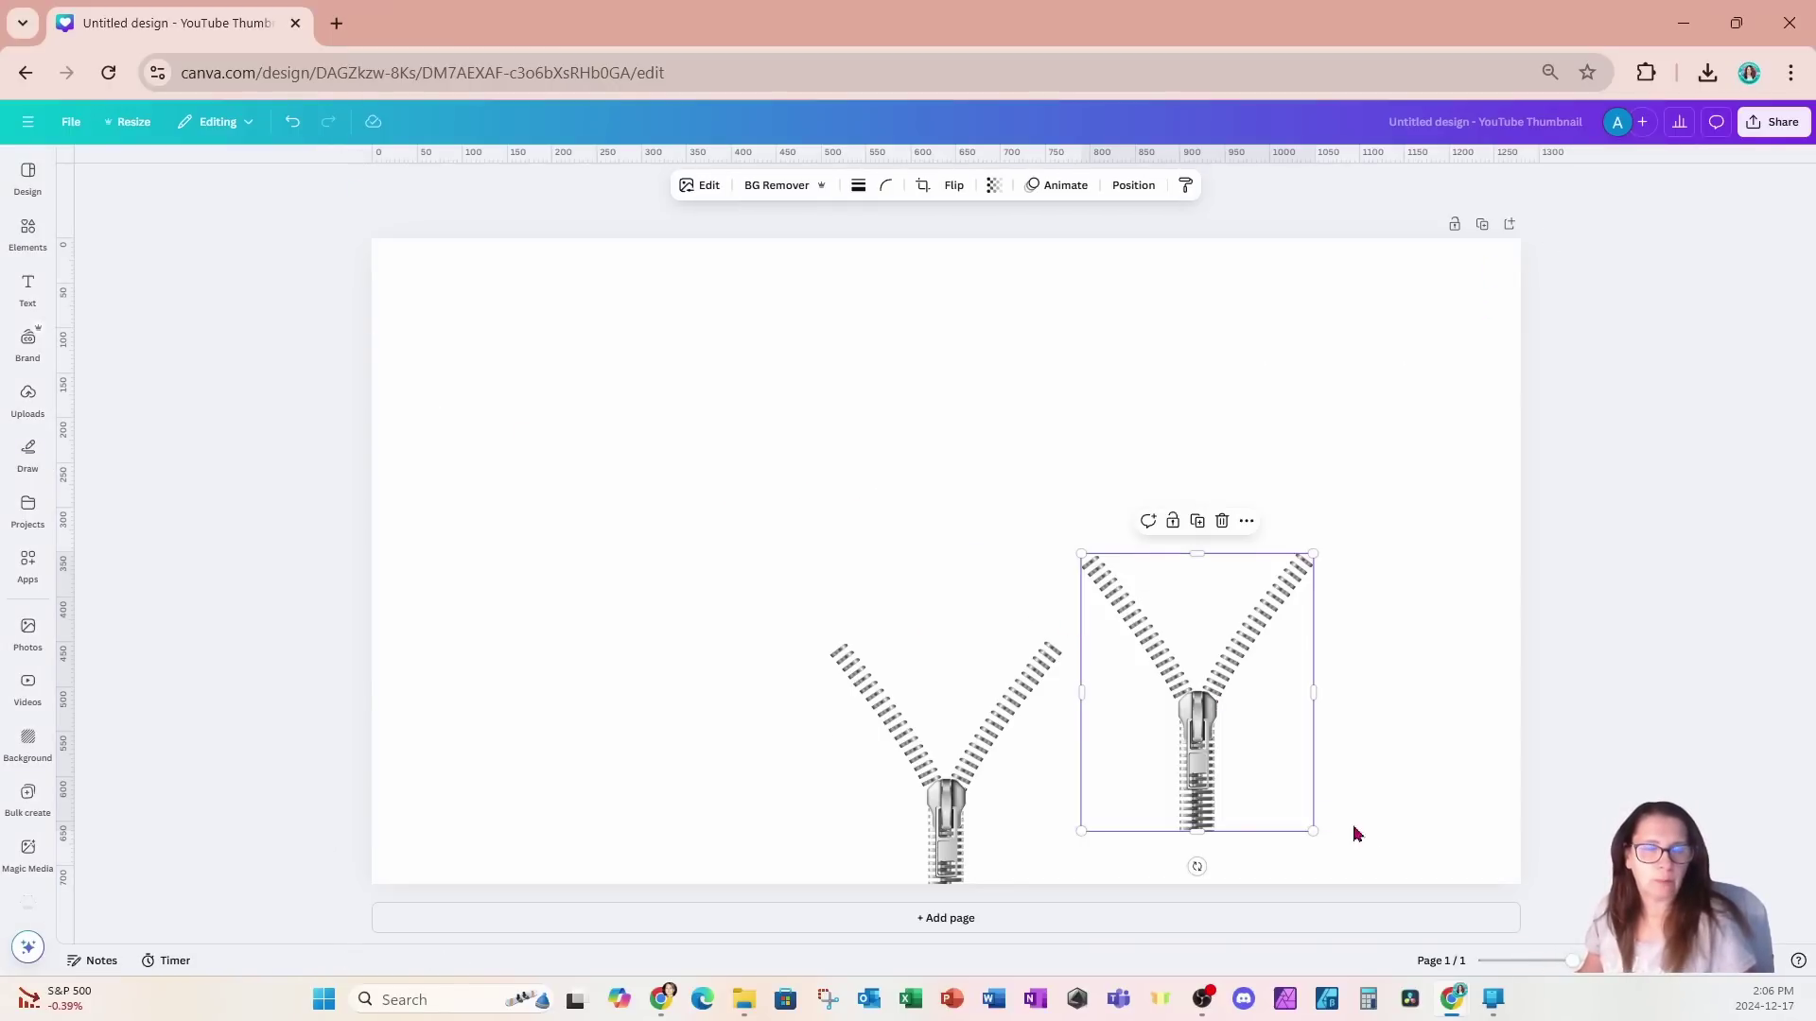
left_click_drag(1196, 829, 1218, 692)
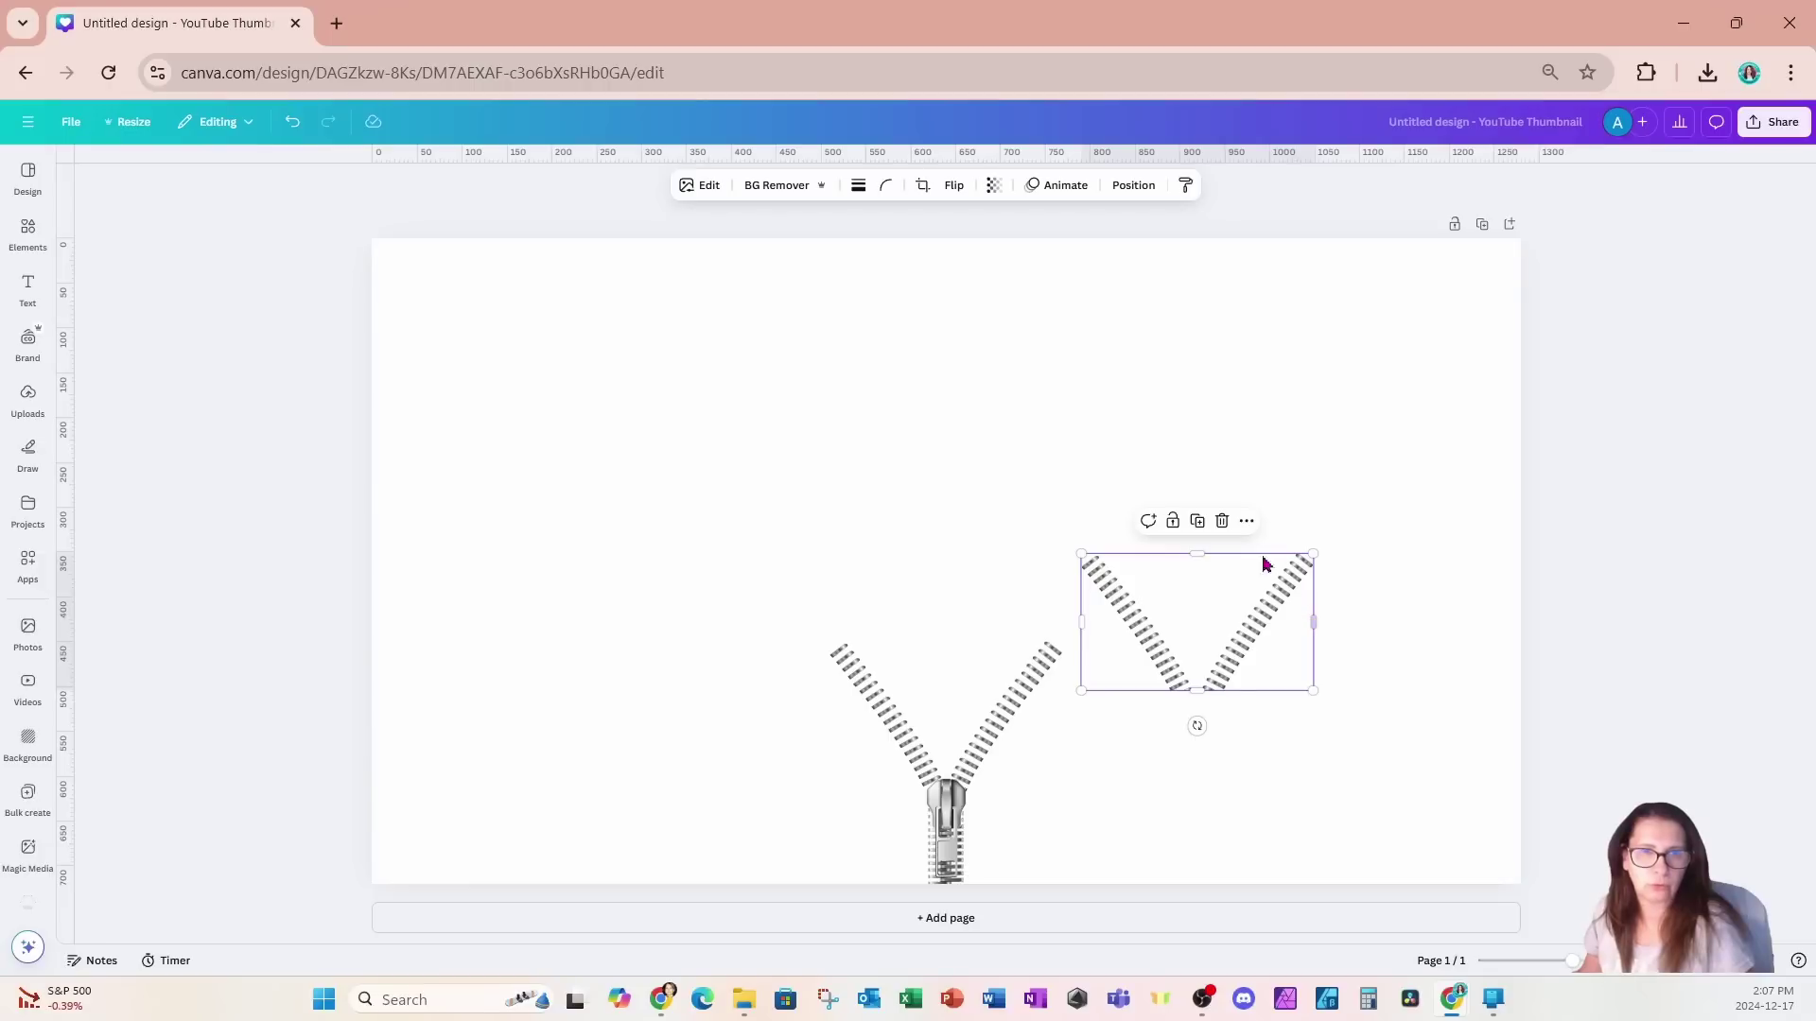
left_click(1197, 523)
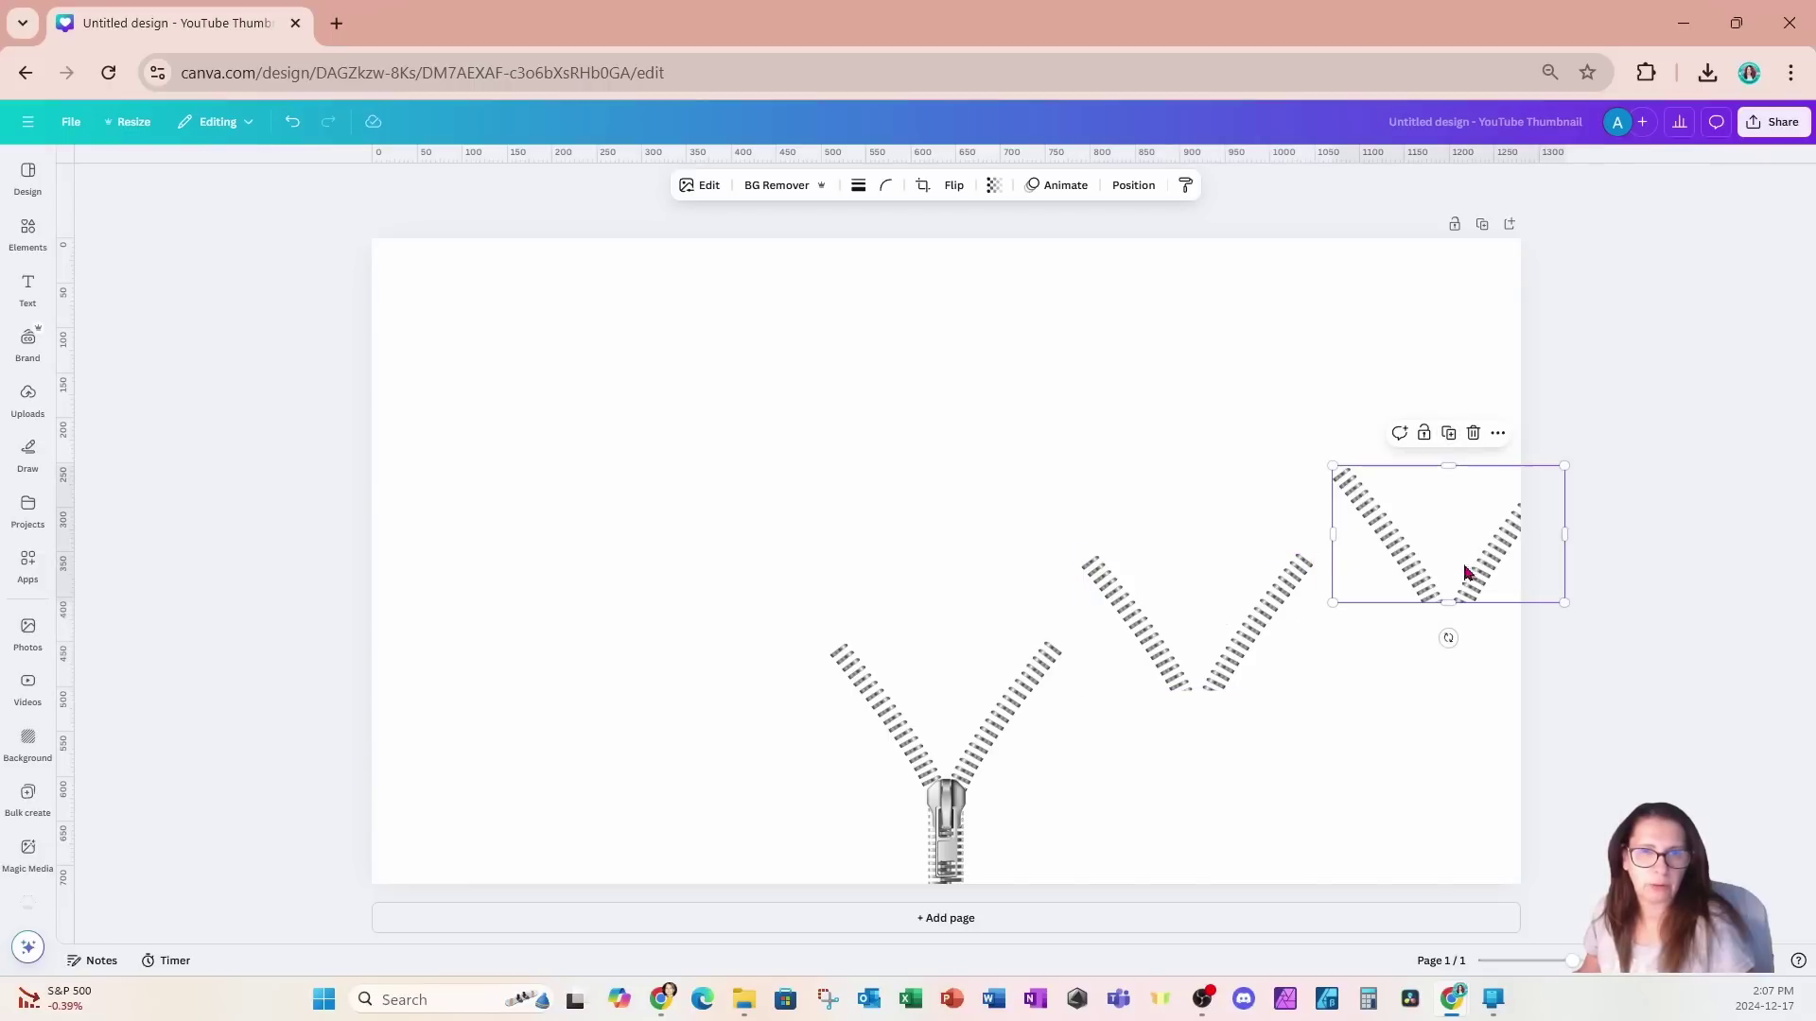
Step: Crop the first V piece to its left strand and place it, slightly rotated, as a continuation of the zipper's left teeth
left_click(1205, 635)
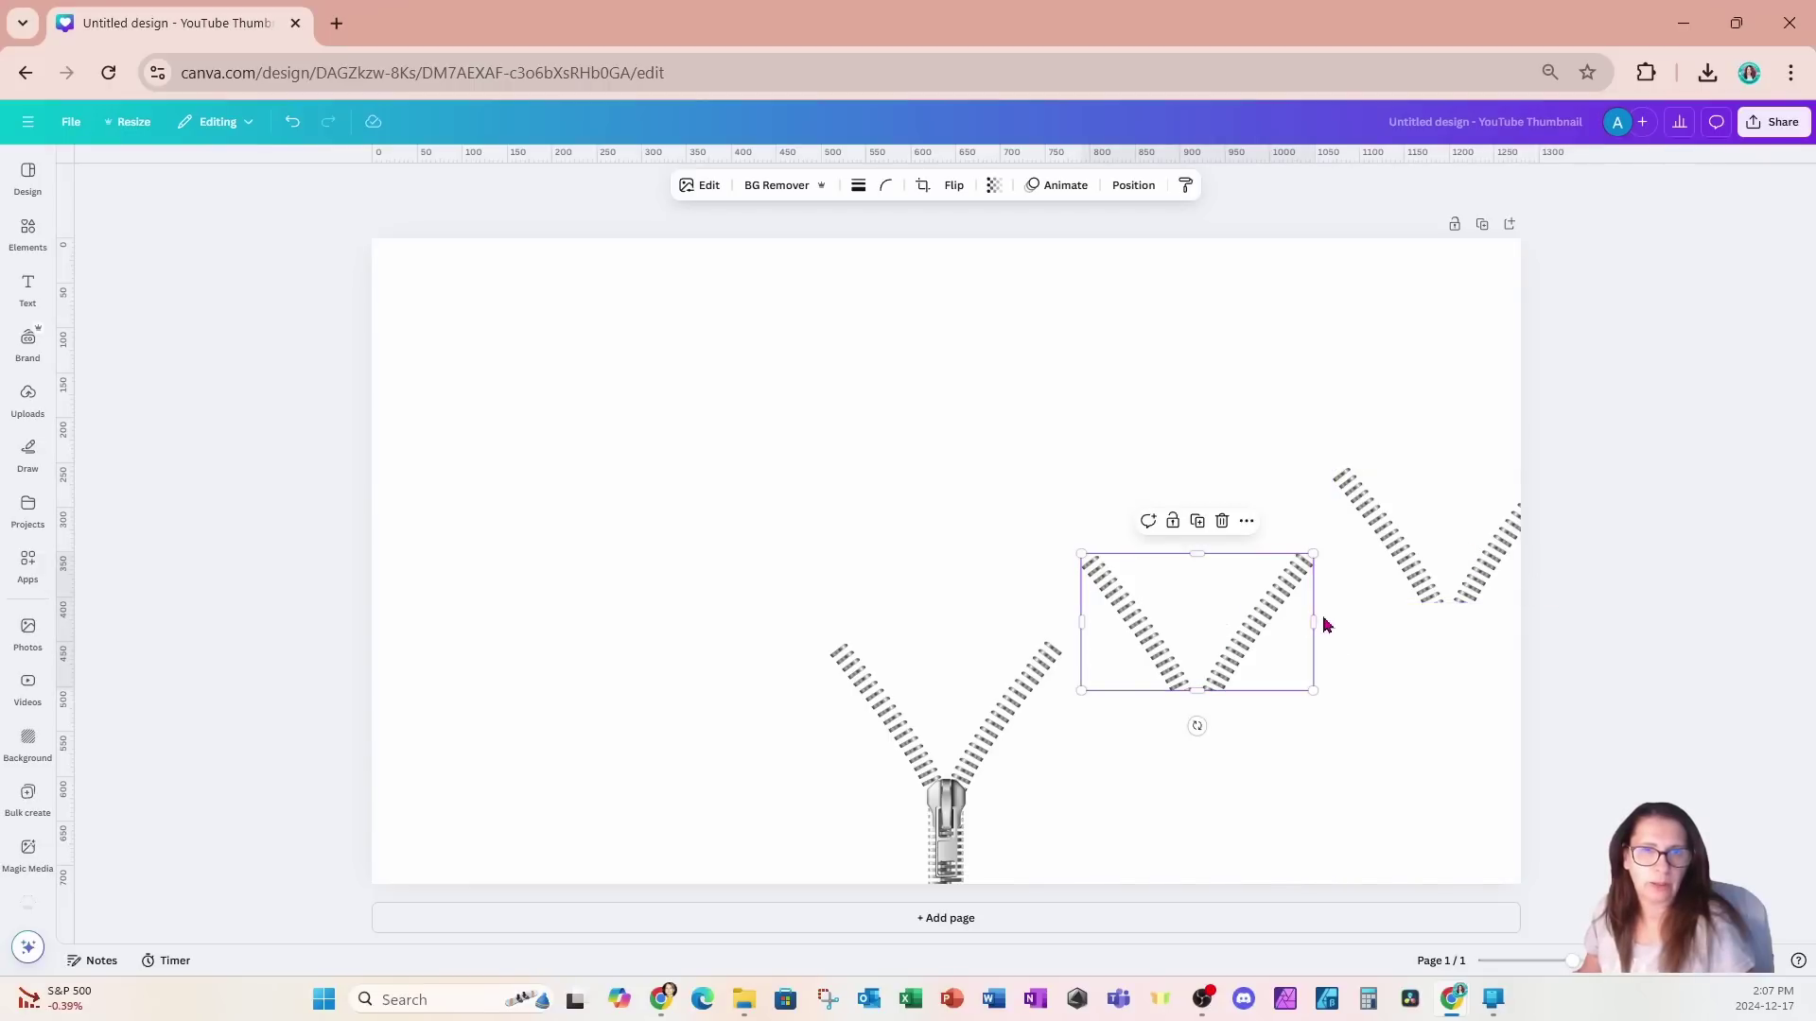
left_click_drag(1308, 620, 806, 594)
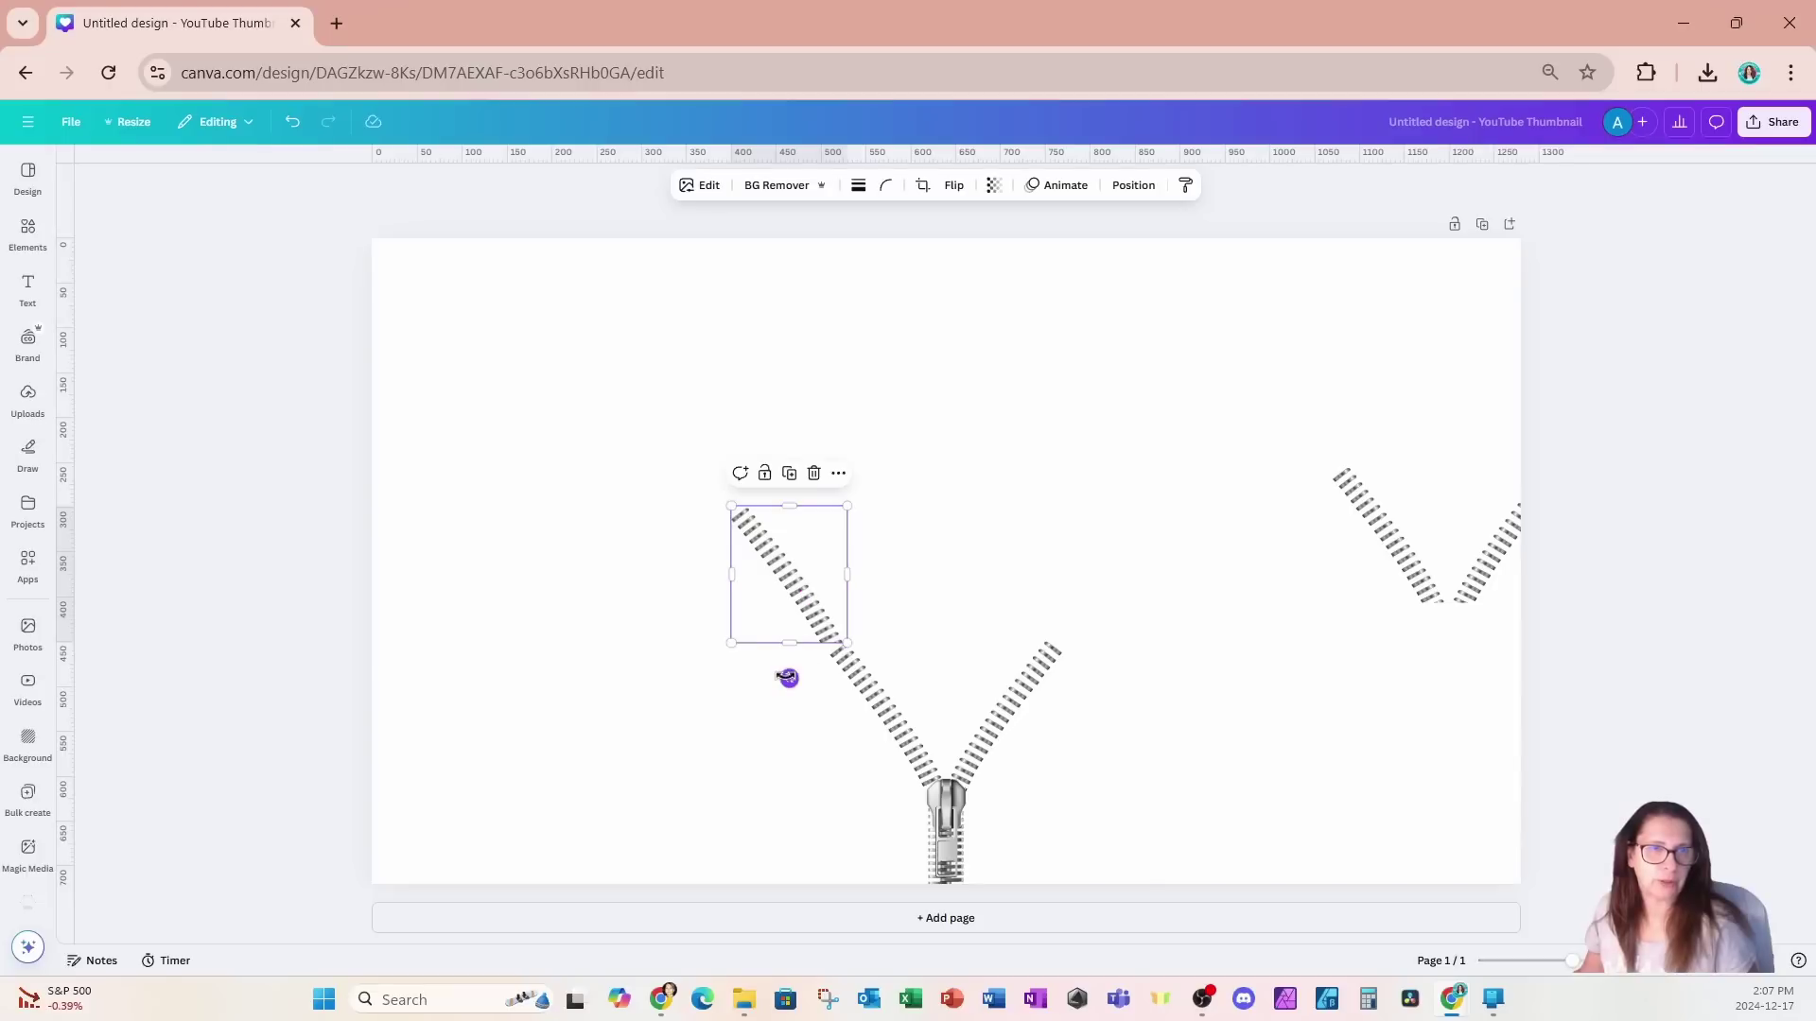
left_click_drag(788, 677, 791, 675)
left_click_drag(802, 609, 804, 616)
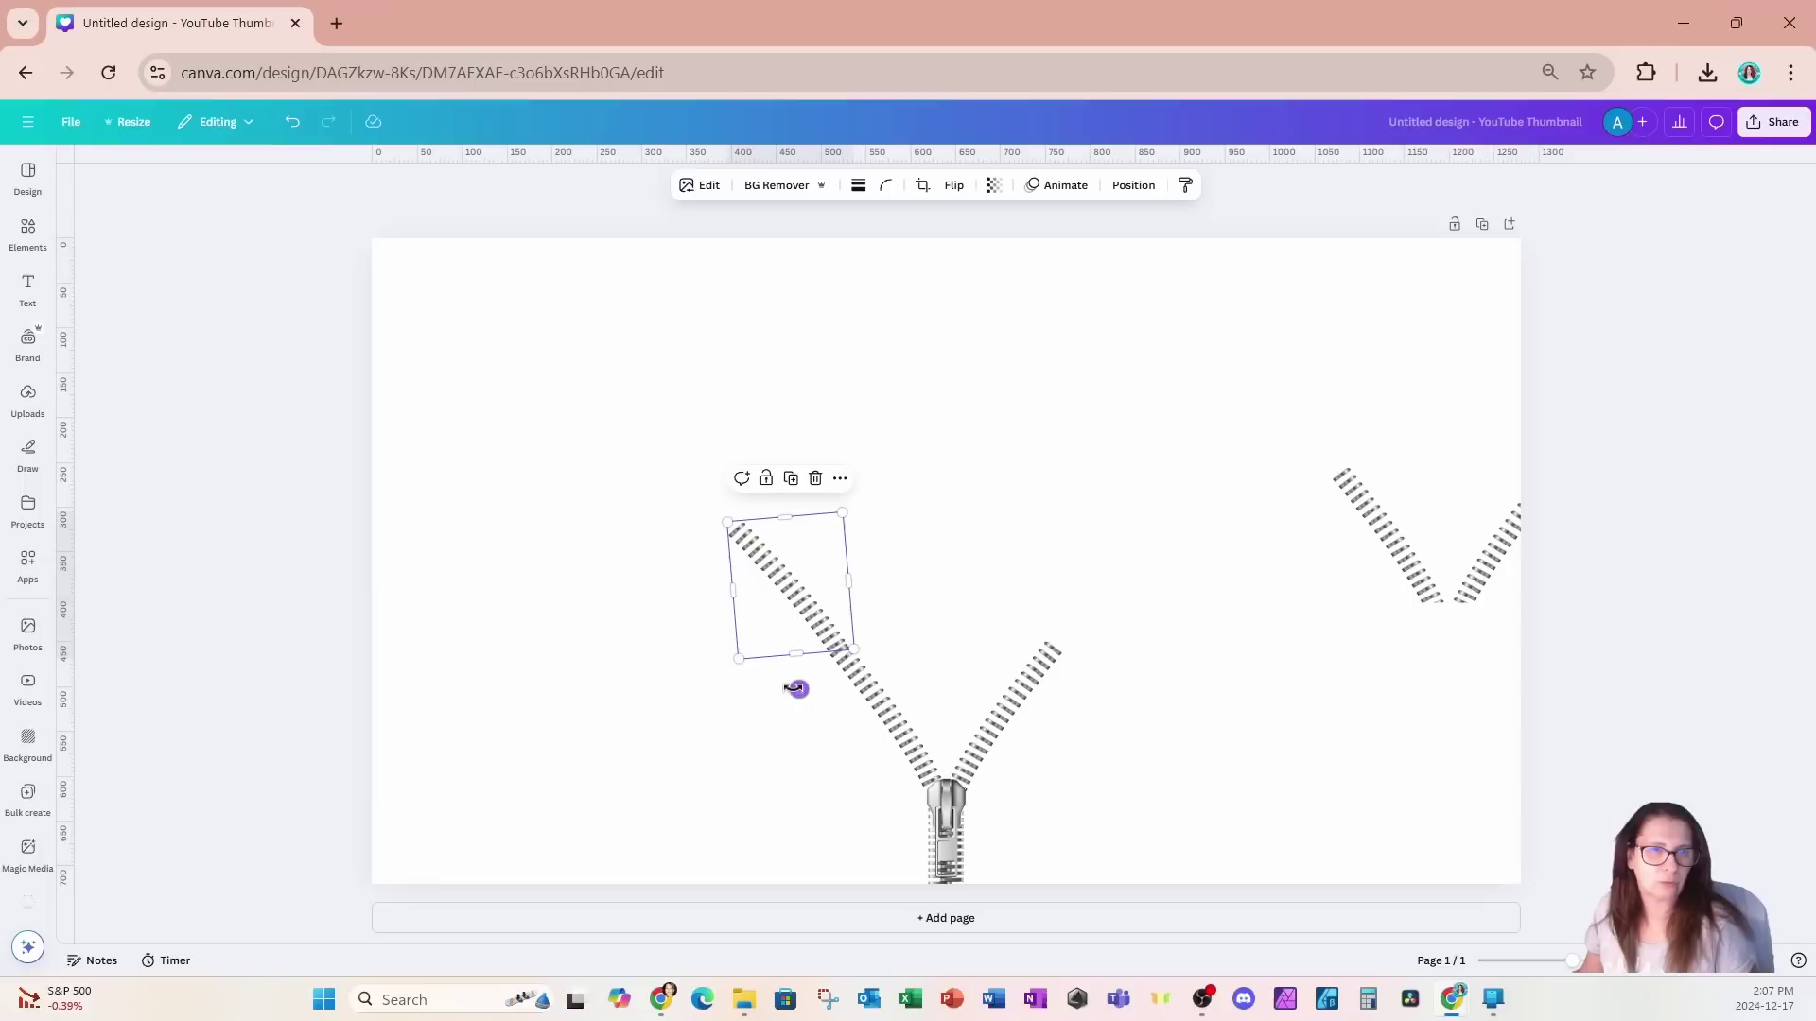
left_click_drag(797, 688, 802, 681)
left_click_drag(802, 605, 801, 603)
left_click(816, 771)
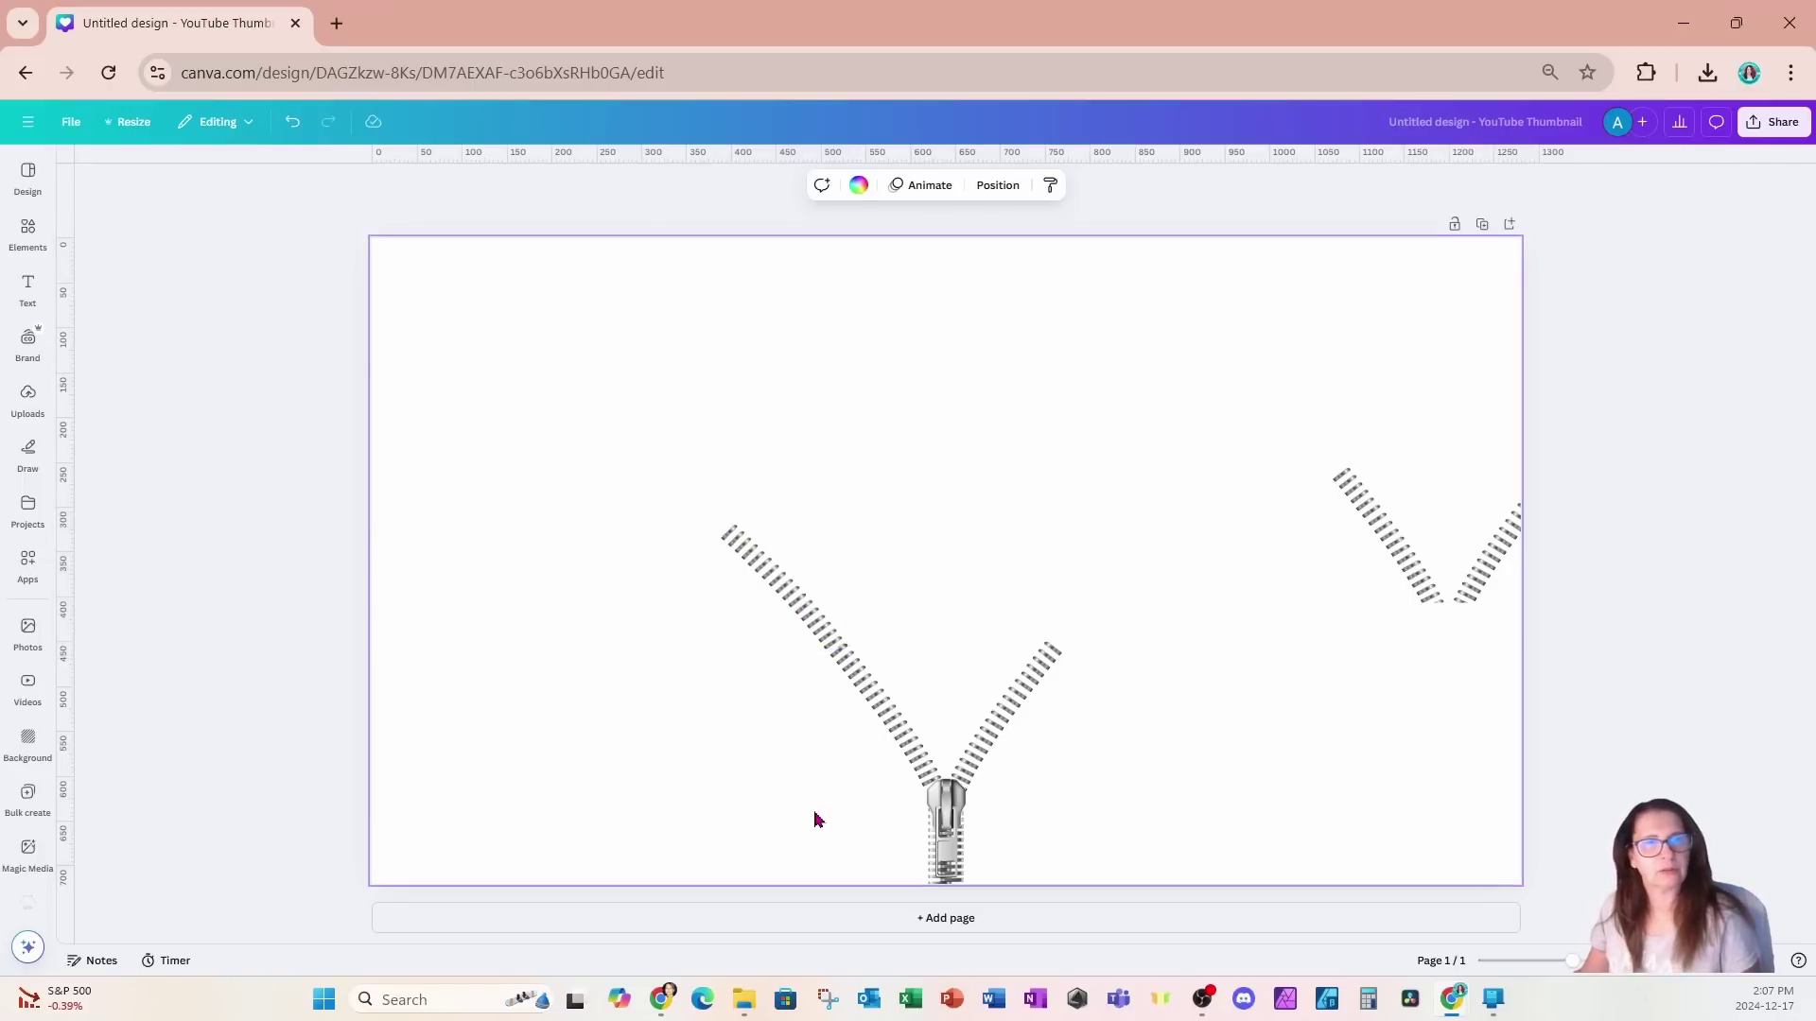
Step: Extend the left teeth to the page's left edge with duplicated strand pieces, rotating each one further into a smooth curve
left_click(782, 599)
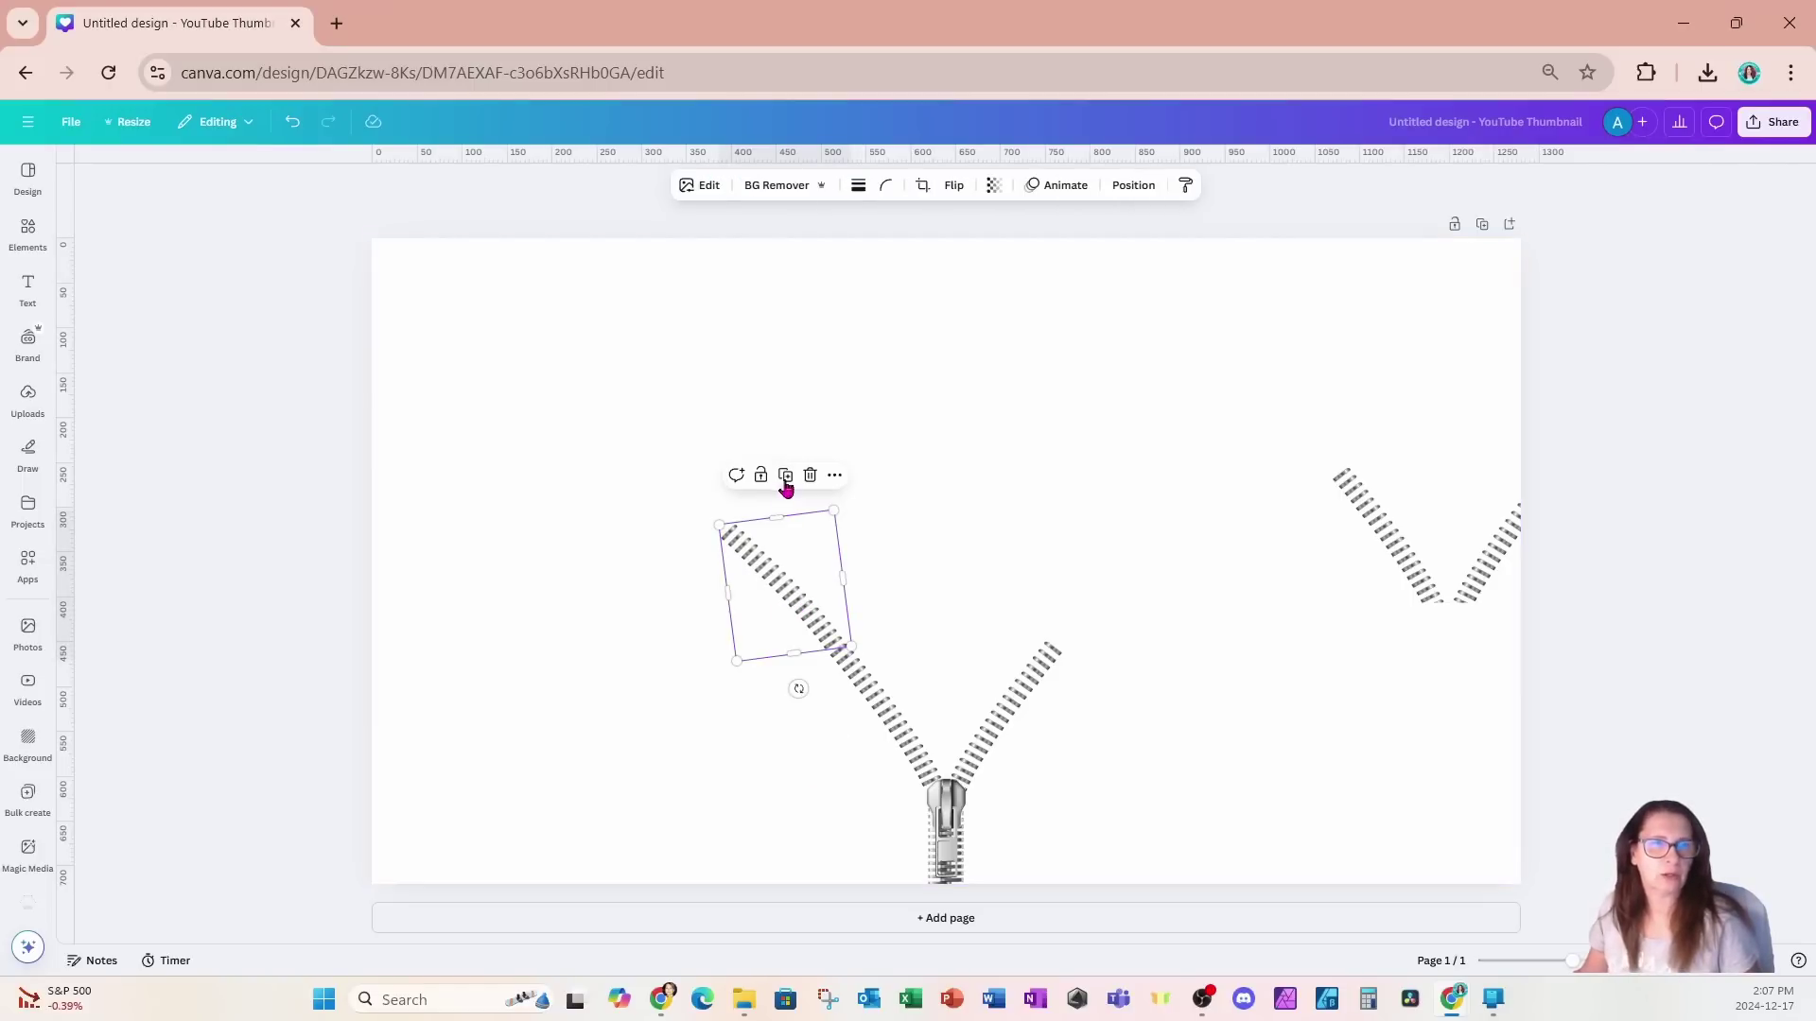
left_click_drag(783, 493, 672, 454)
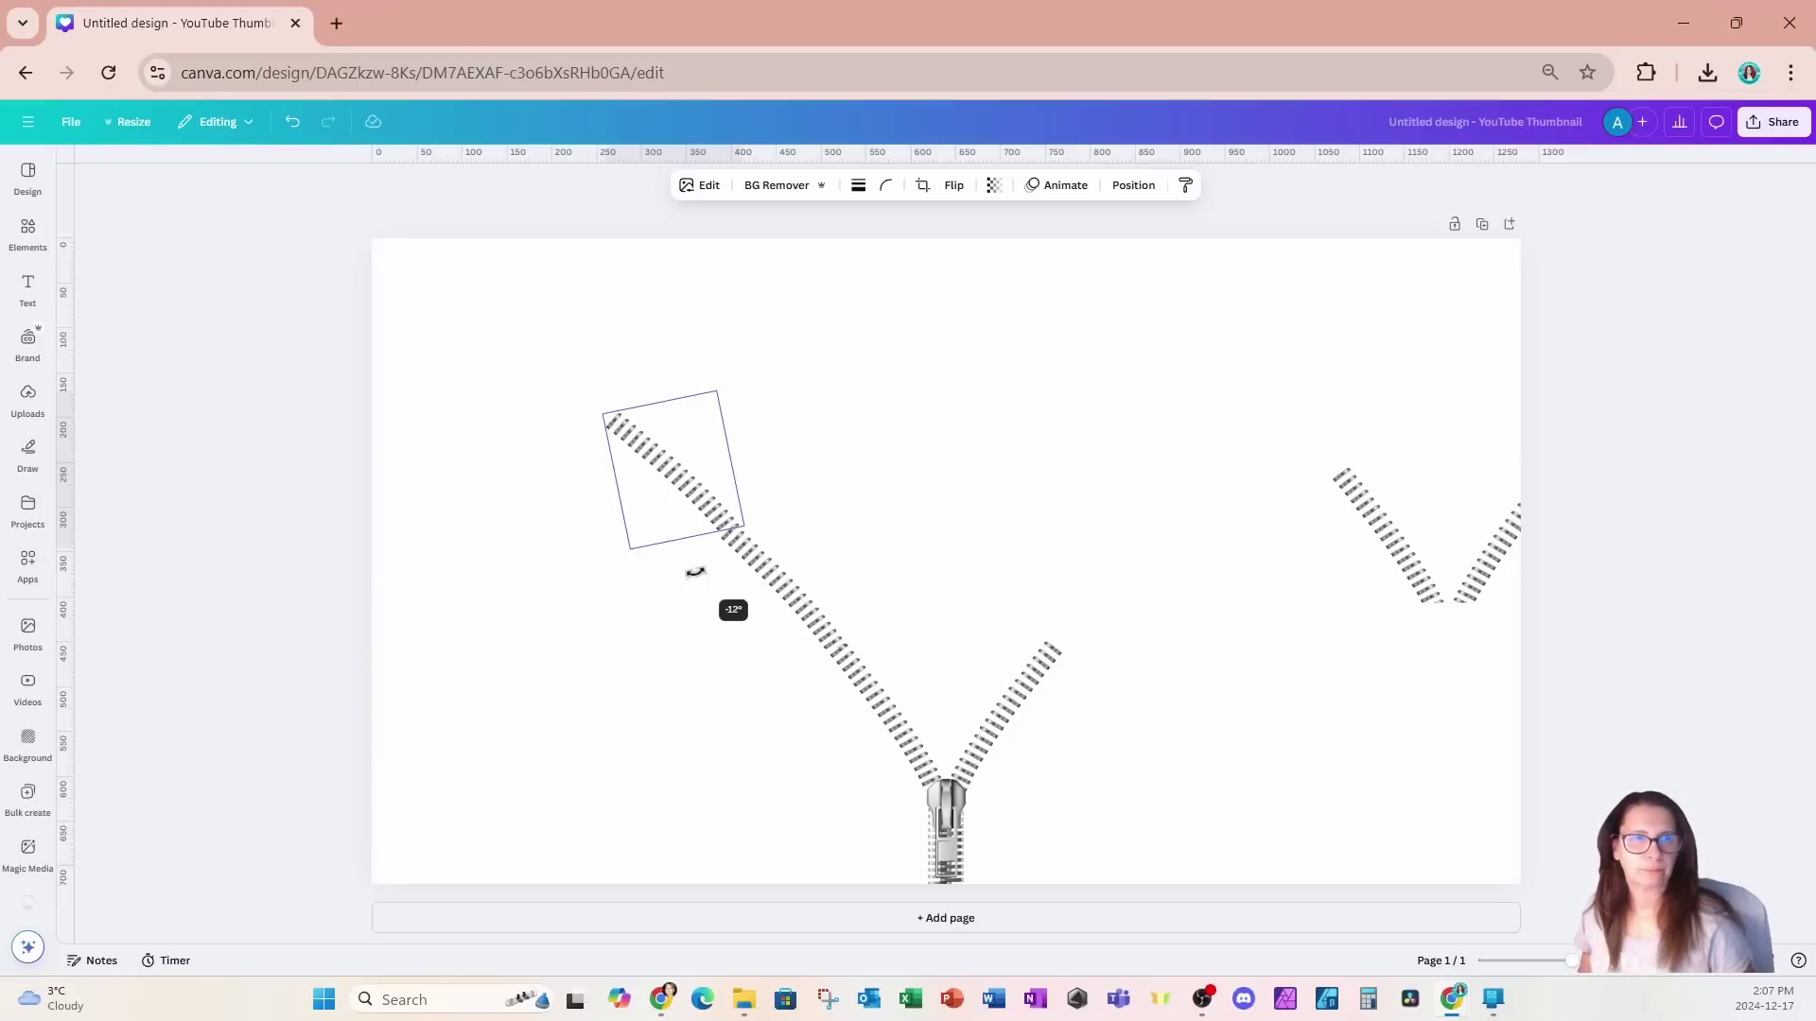
left_click_drag(661, 457, 402, 328)
left_click_drag(504, 268, 404, 319)
left_click(525, 659)
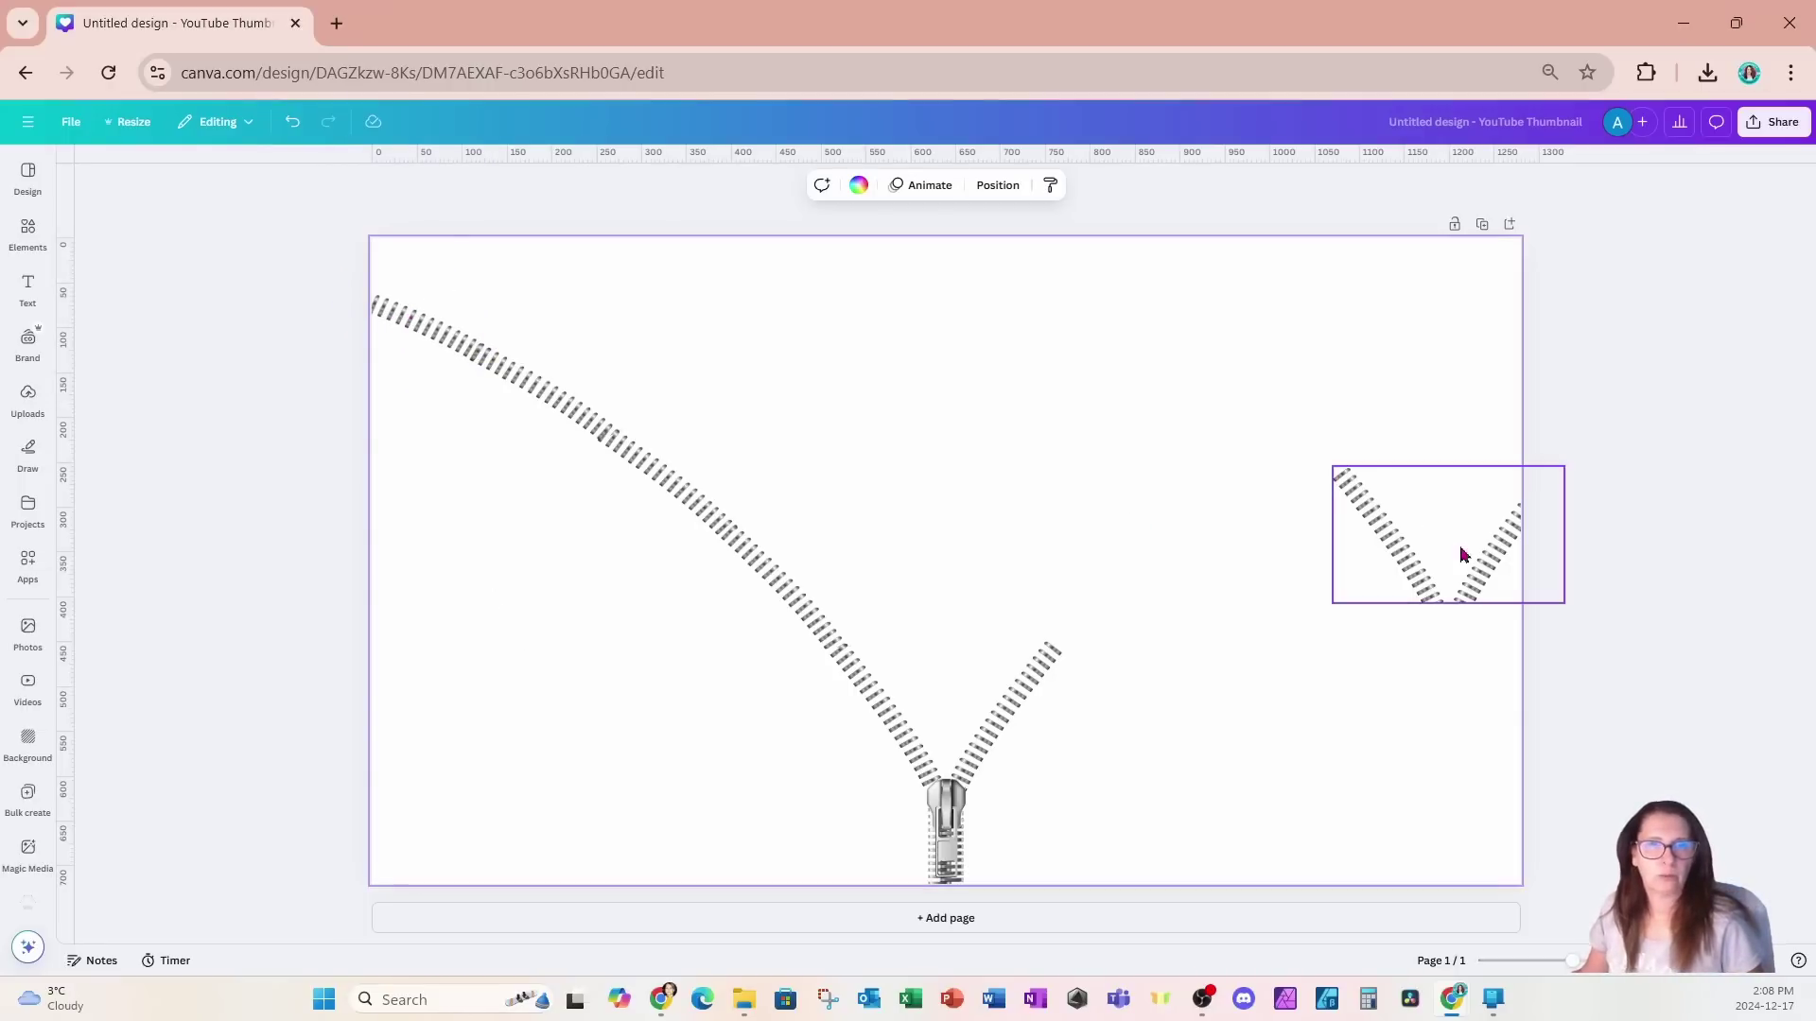
Step: Crop the spare V piece to its right strand and move it to the end of the zipper's right teeth
left_click_drag(1459, 552, 1256, 507)
left_click_drag(1126, 488, 1236, 490)
left_click_drag(1300, 555, 1135, 515)
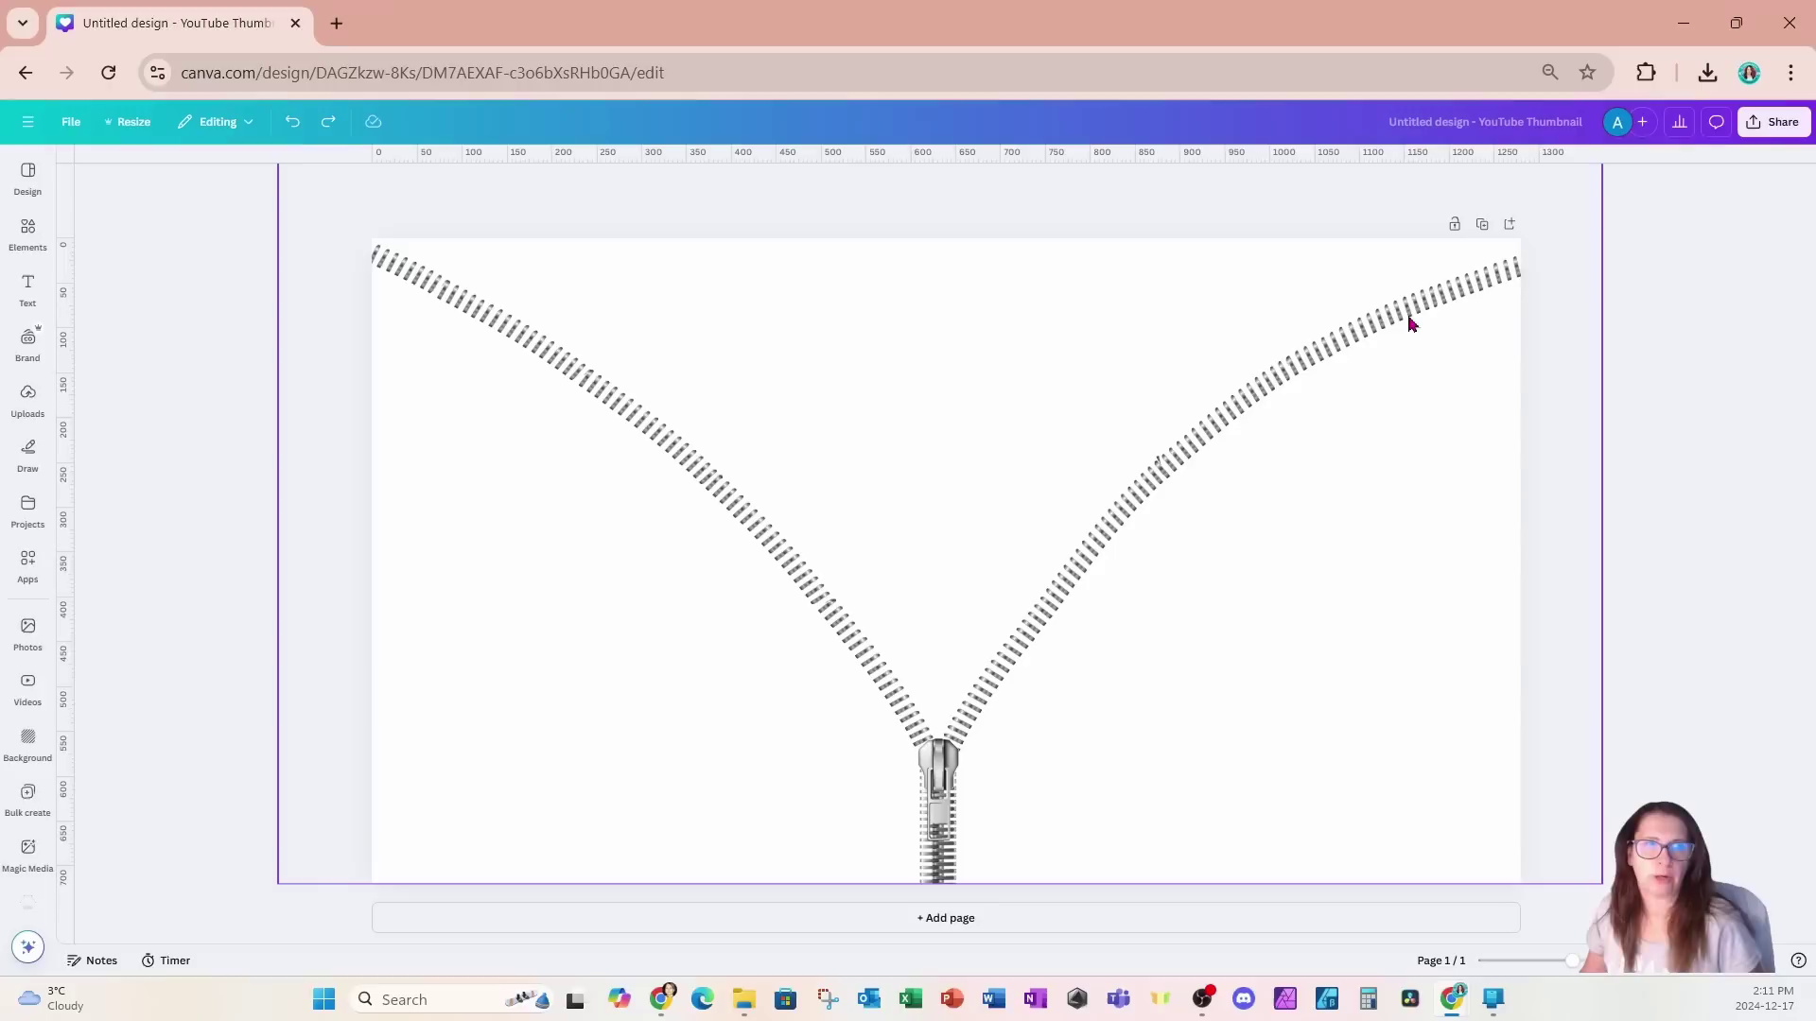
Step: Fill the background layer behind the grouped zipper with a bright, fully saturated yellow
left_click(1026, 447)
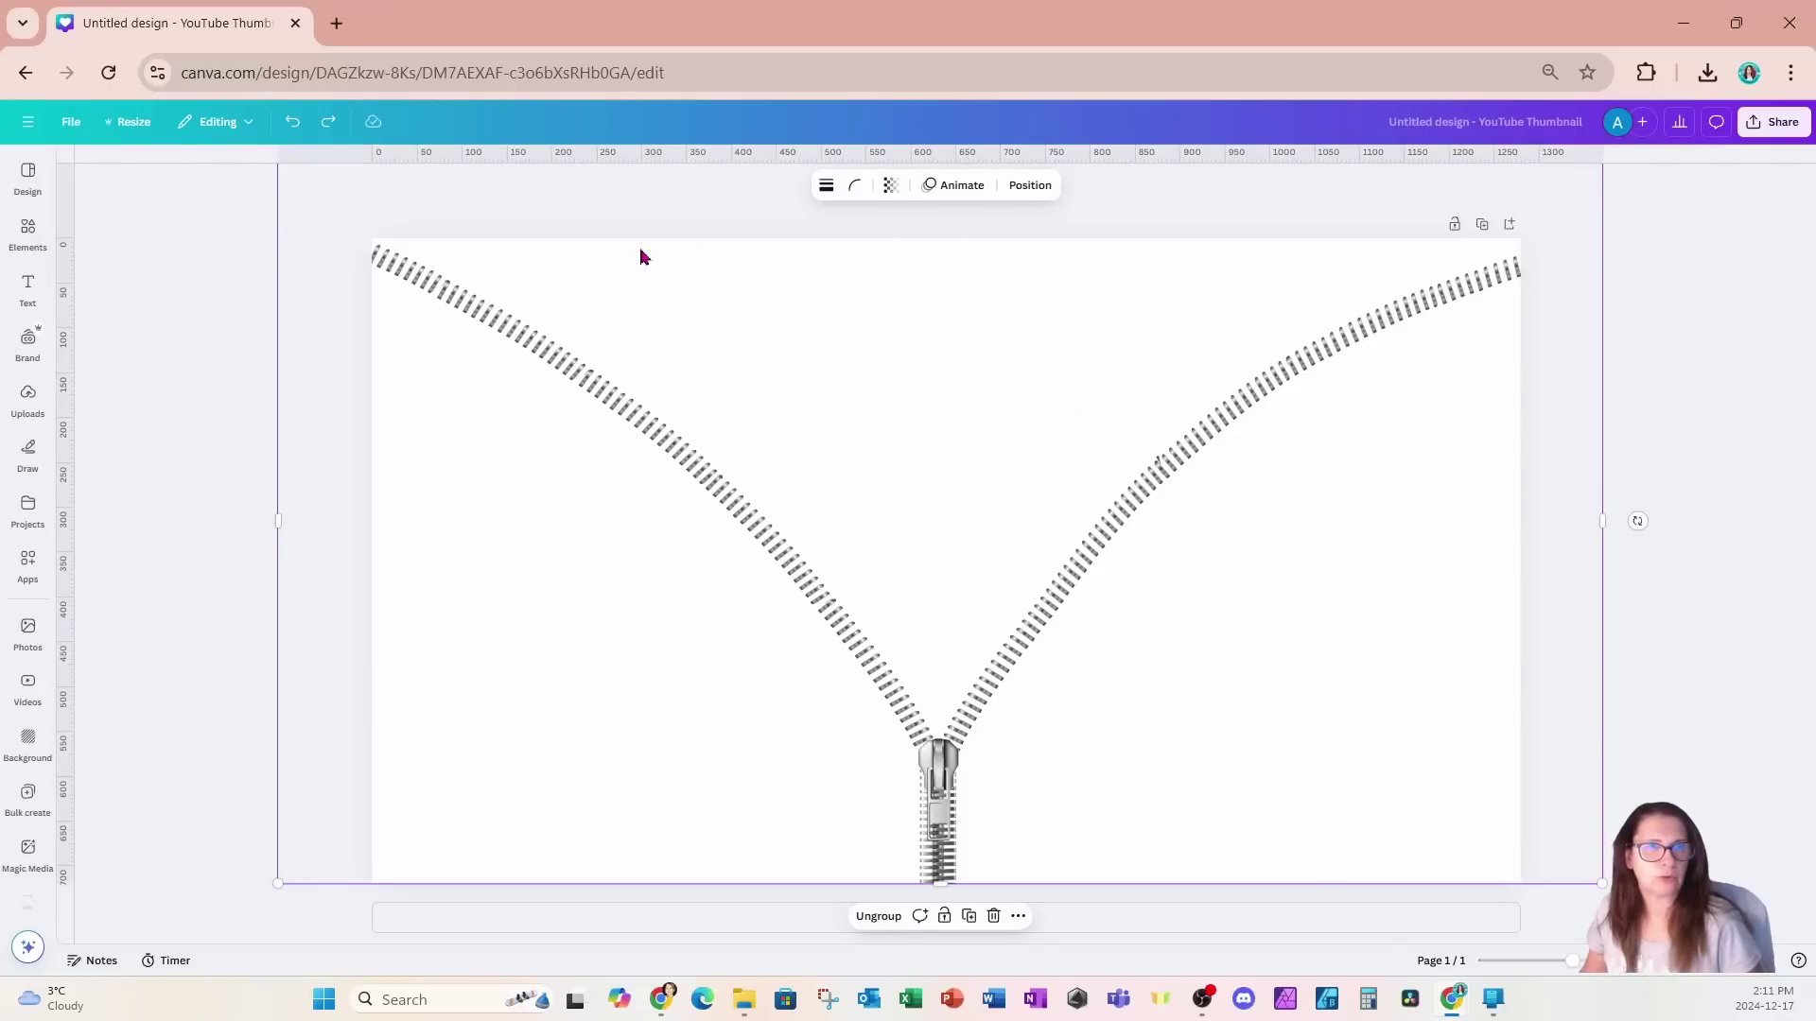
left_click(1023, 189)
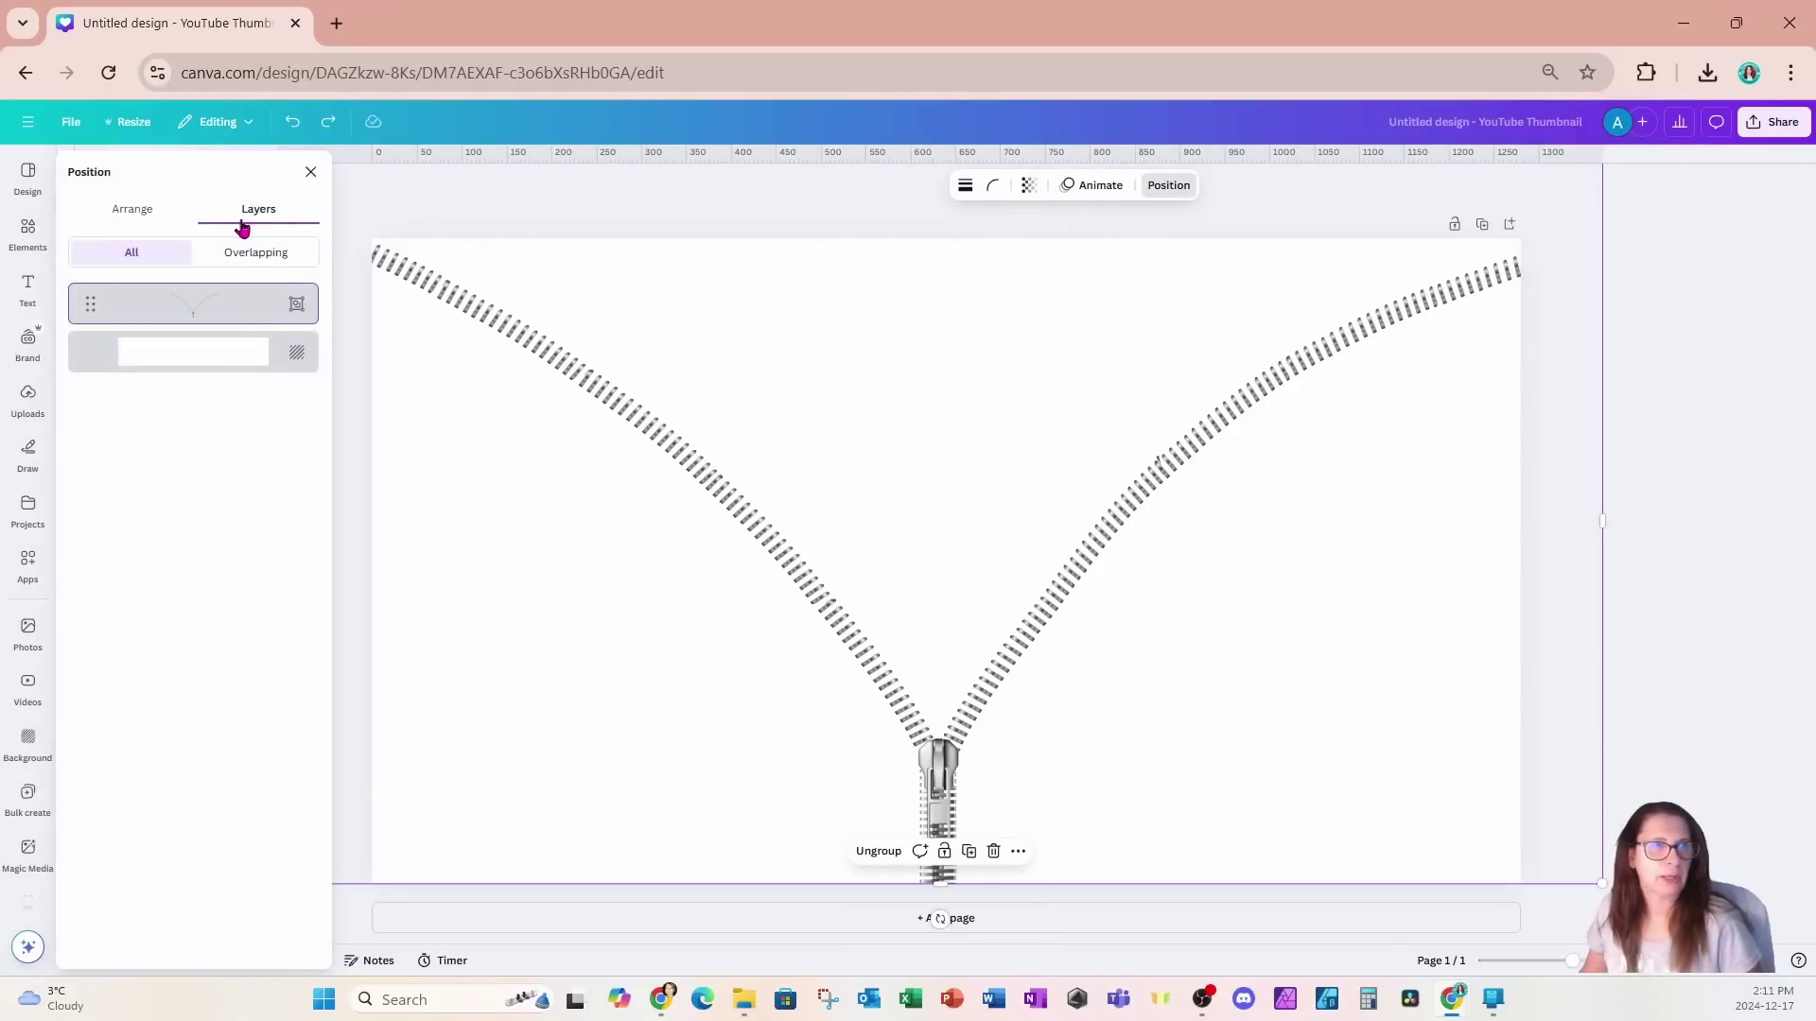
left_click(235, 352)
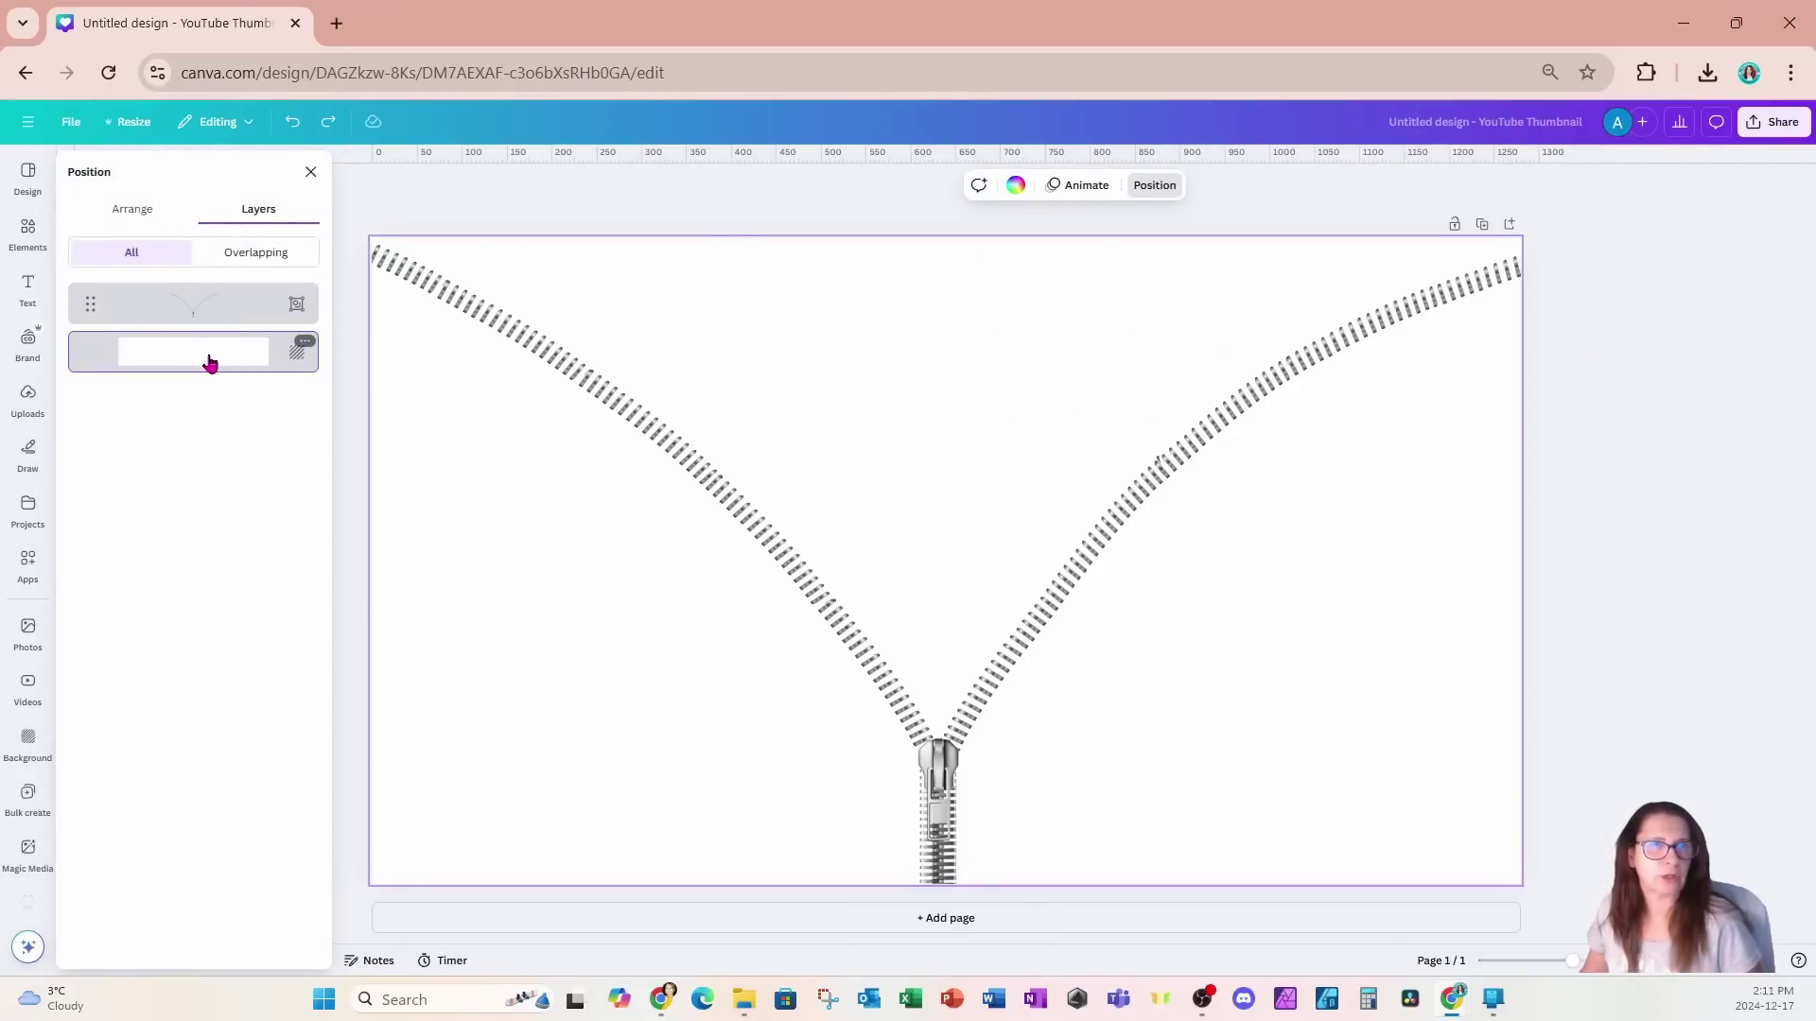
left_click(1015, 185)
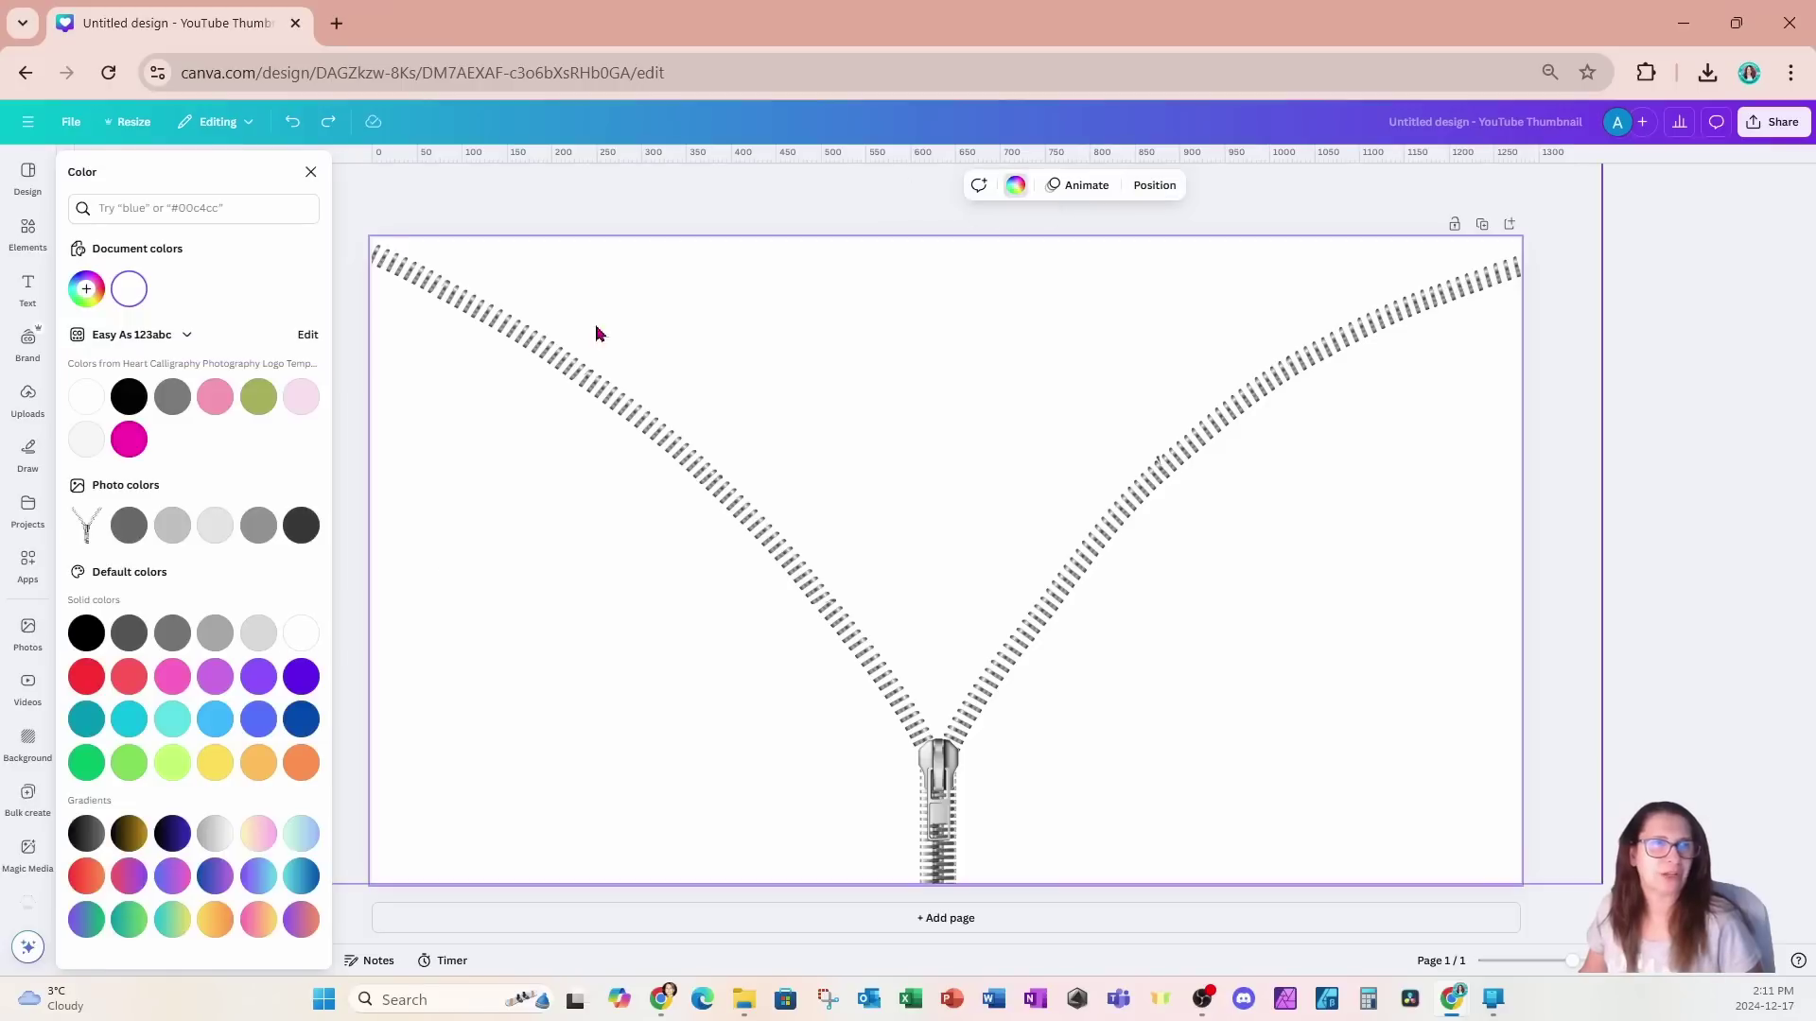
left_click(219, 762)
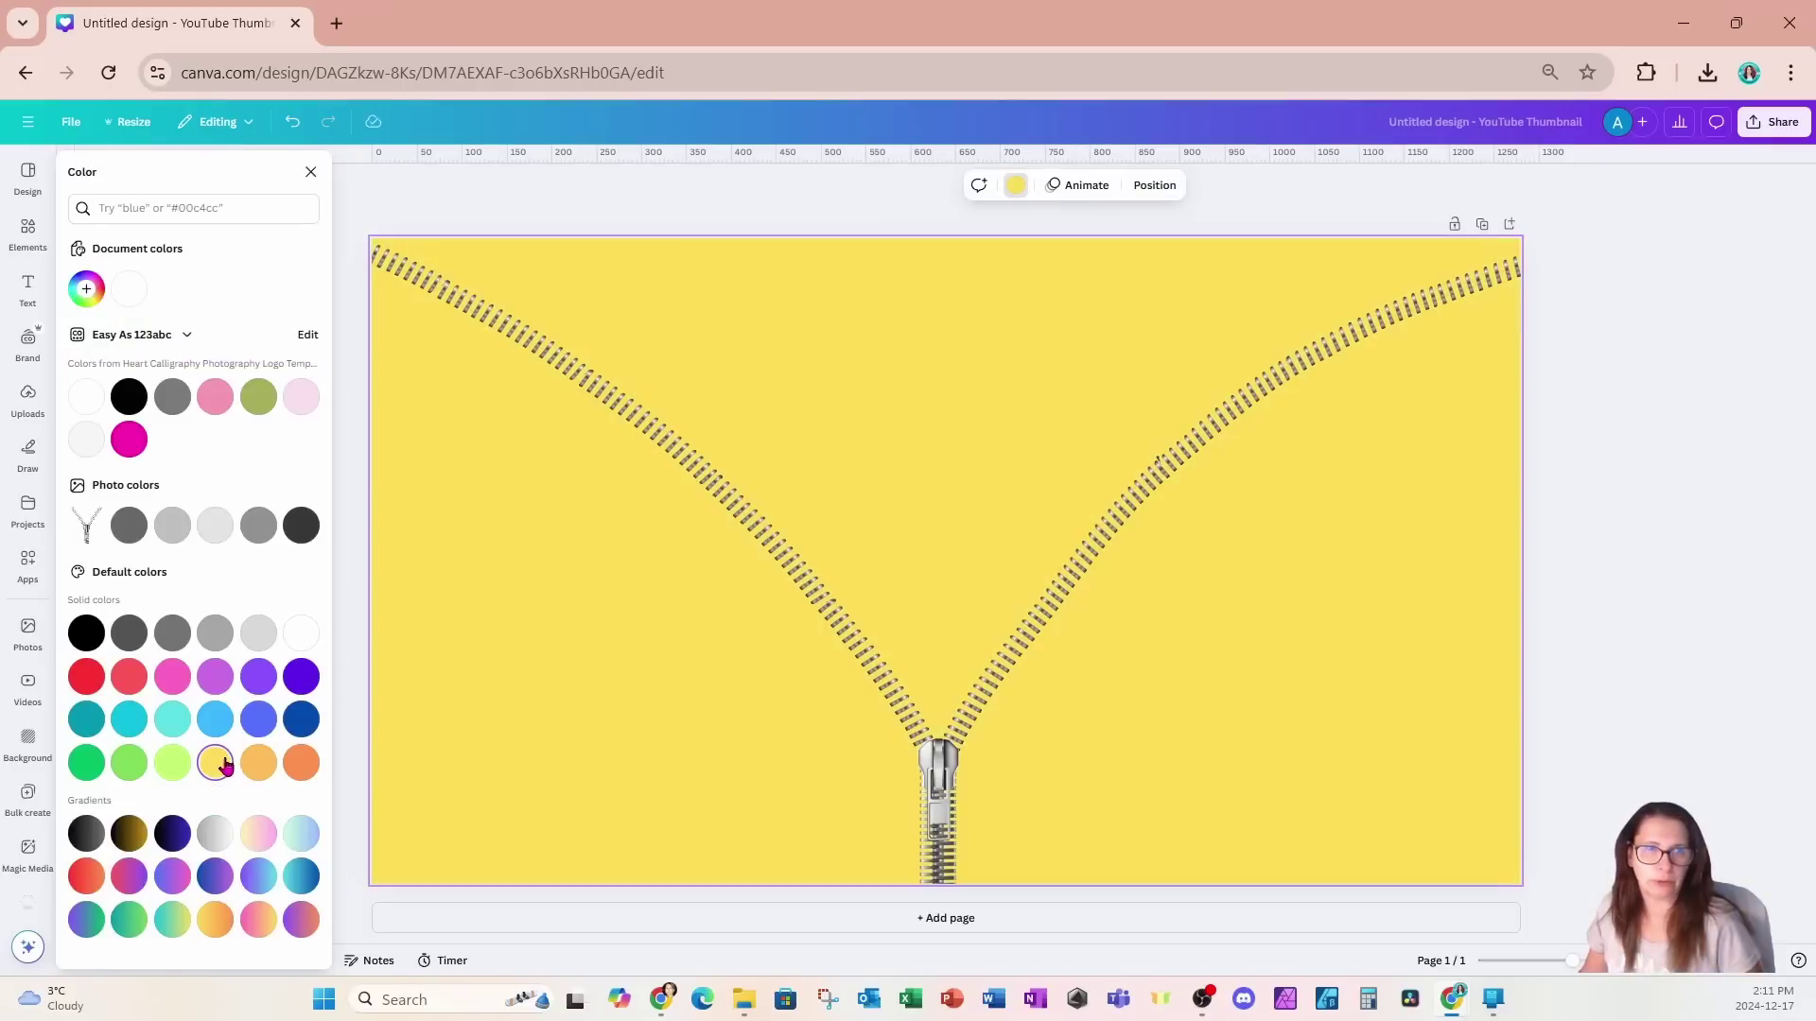
left_click(86, 290)
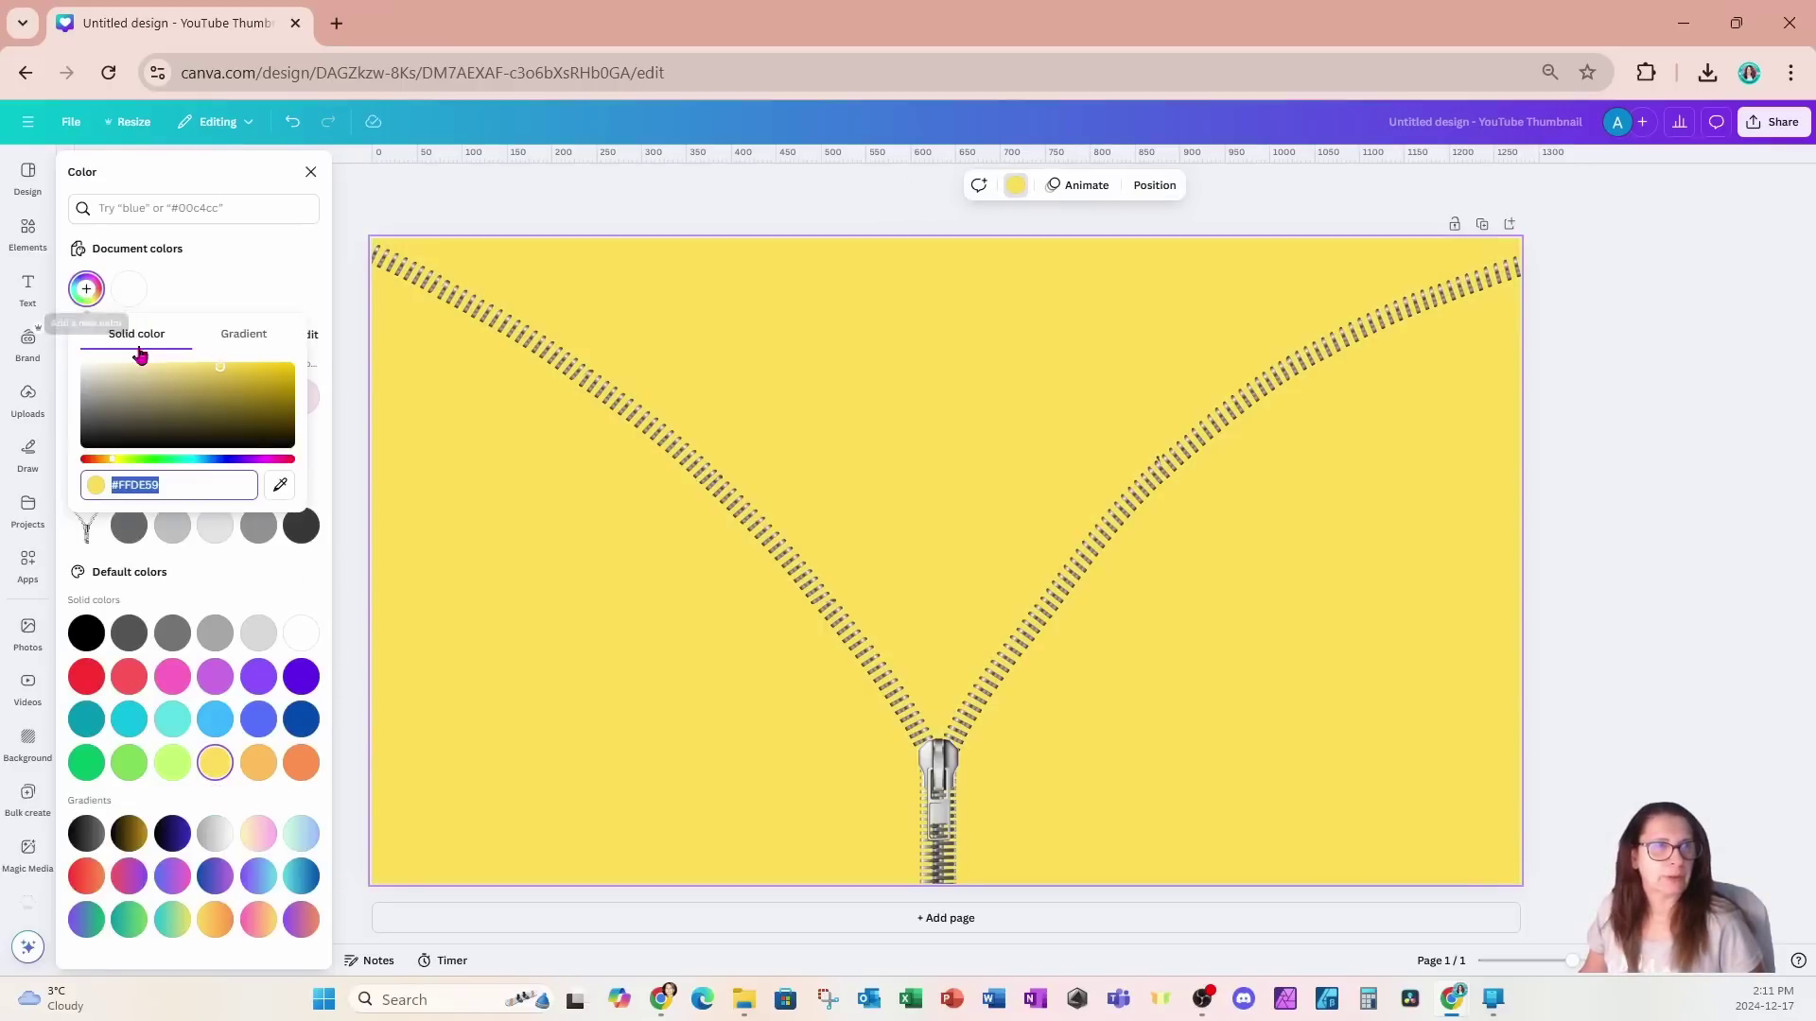
left_click_drag(223, 376, 312, 369)
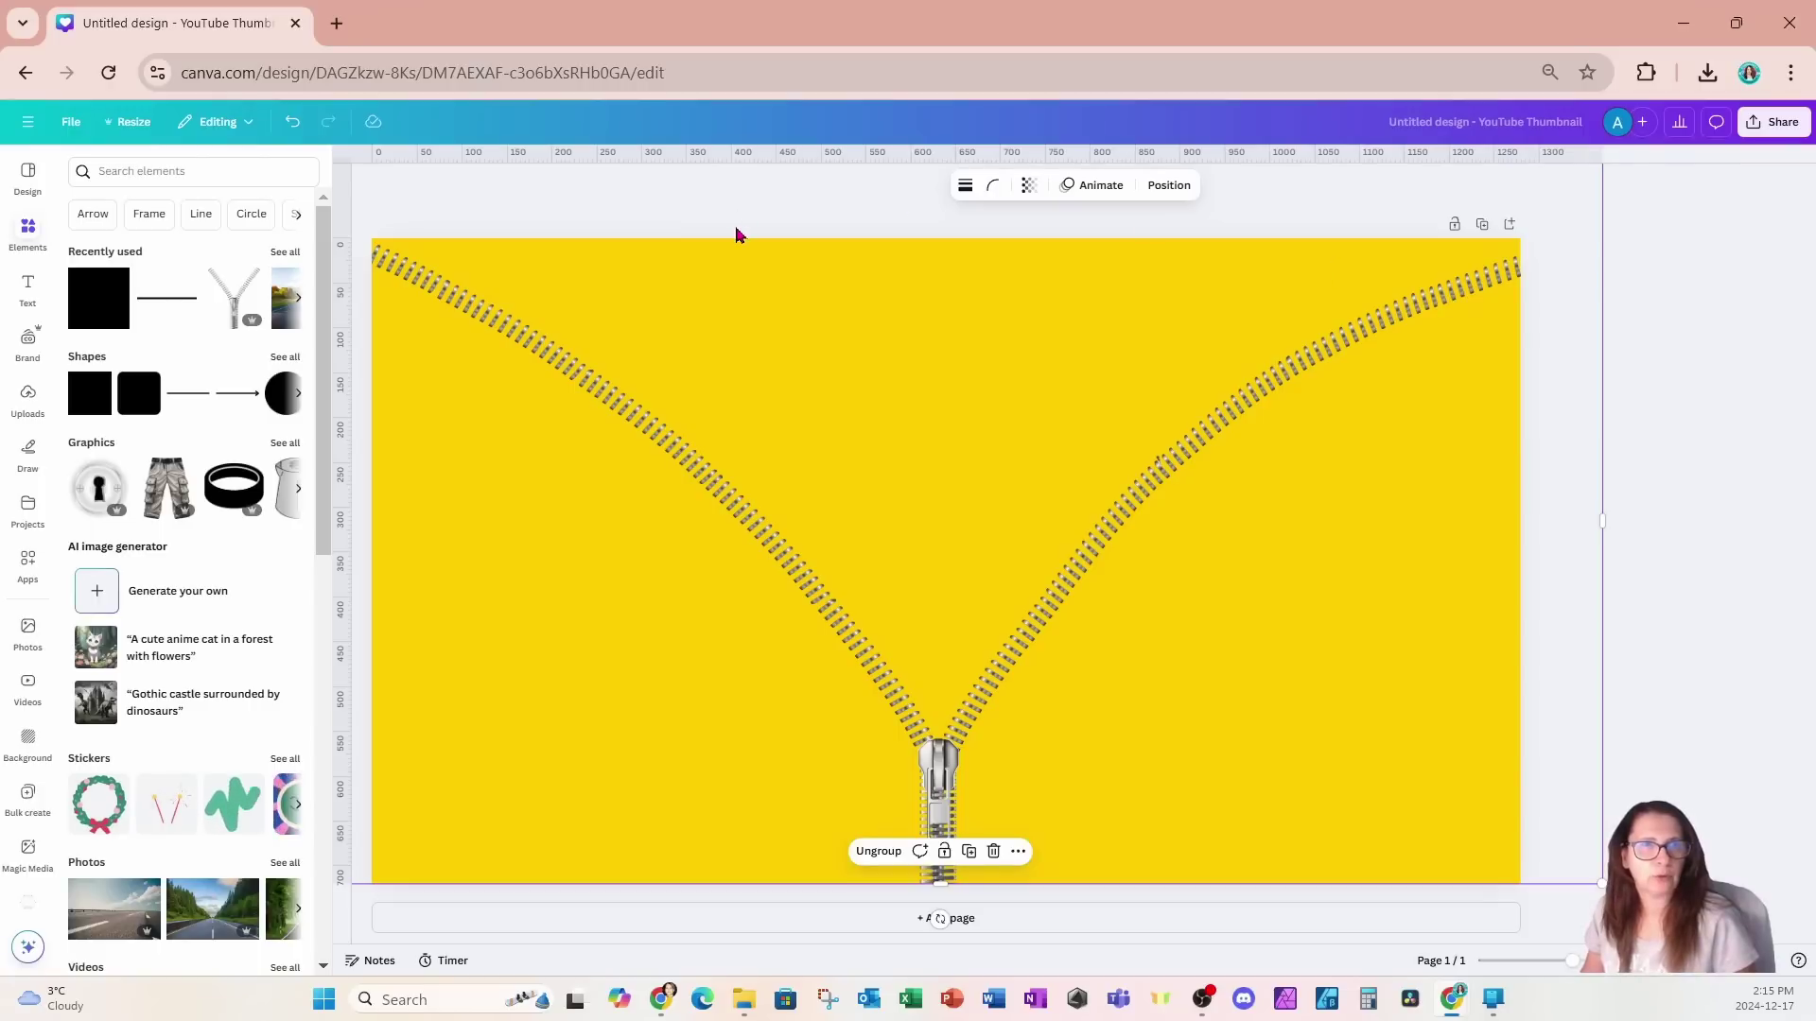
Step: Add a curved black line along the right teeth, from the page's upper-right corner to the zipper pull, with line weight 76
left_click(172, 308)
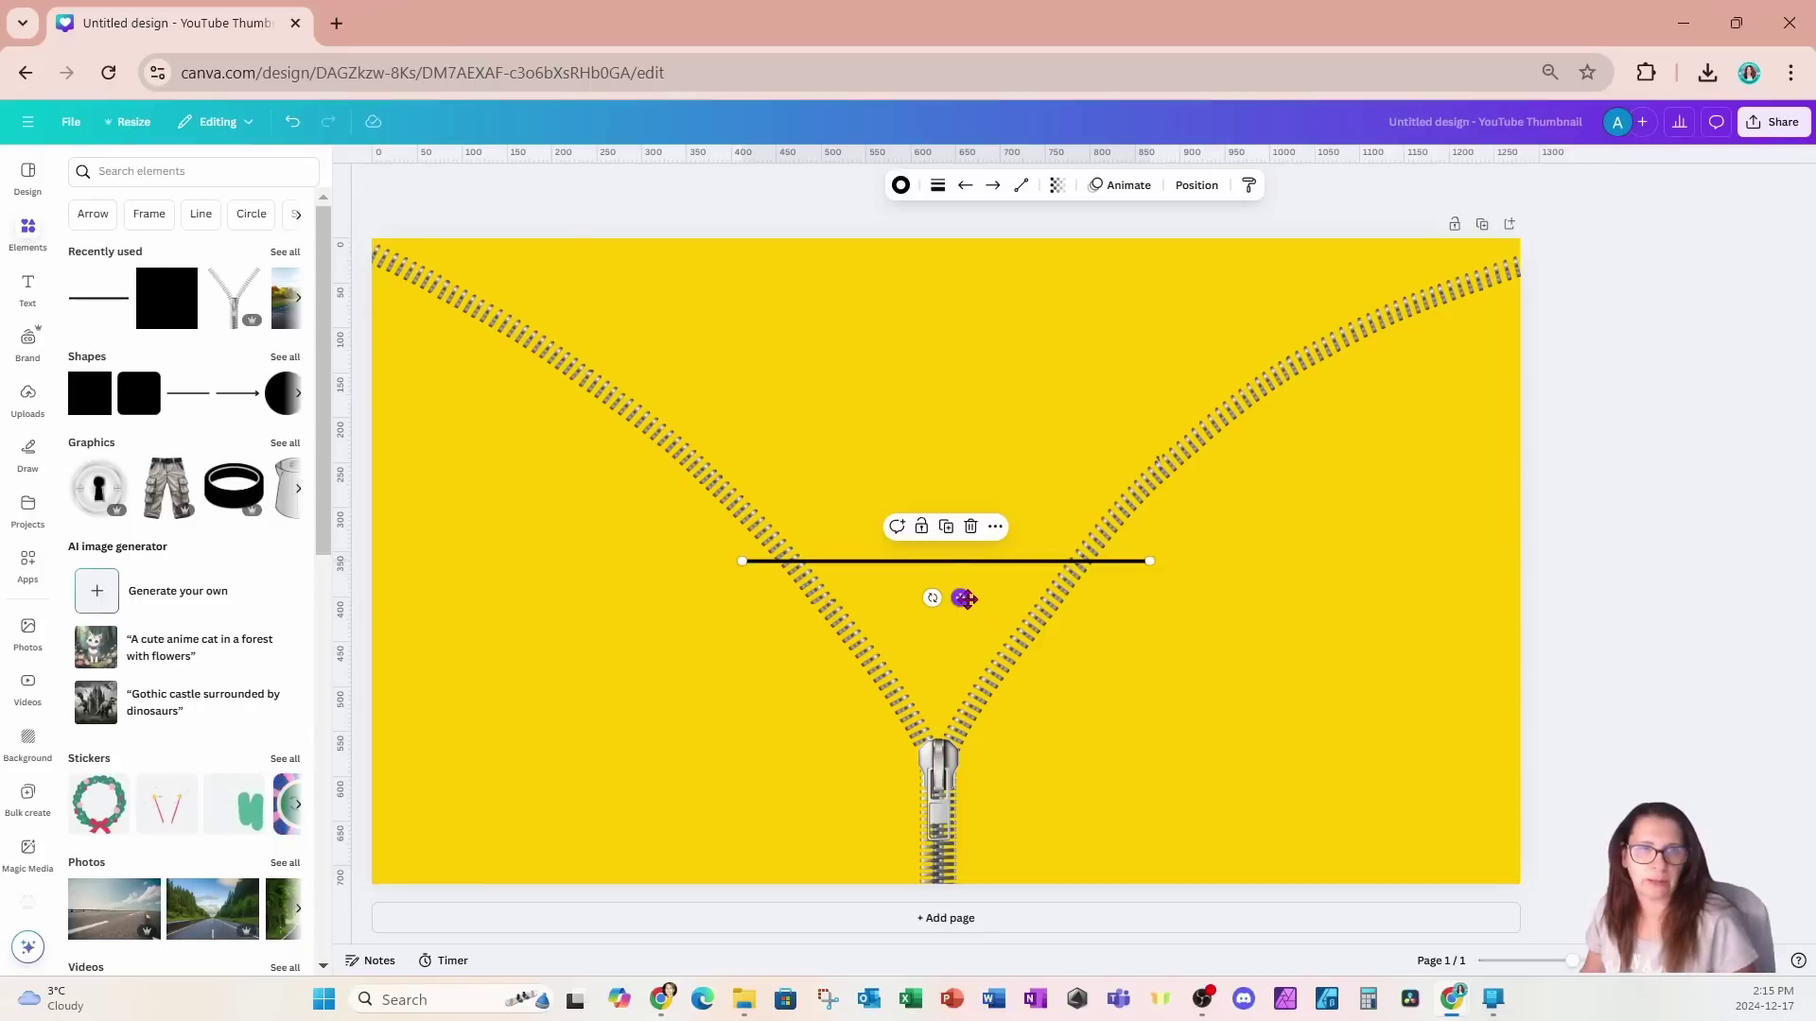
left_click_drag(1150, 562, 1520, 258)
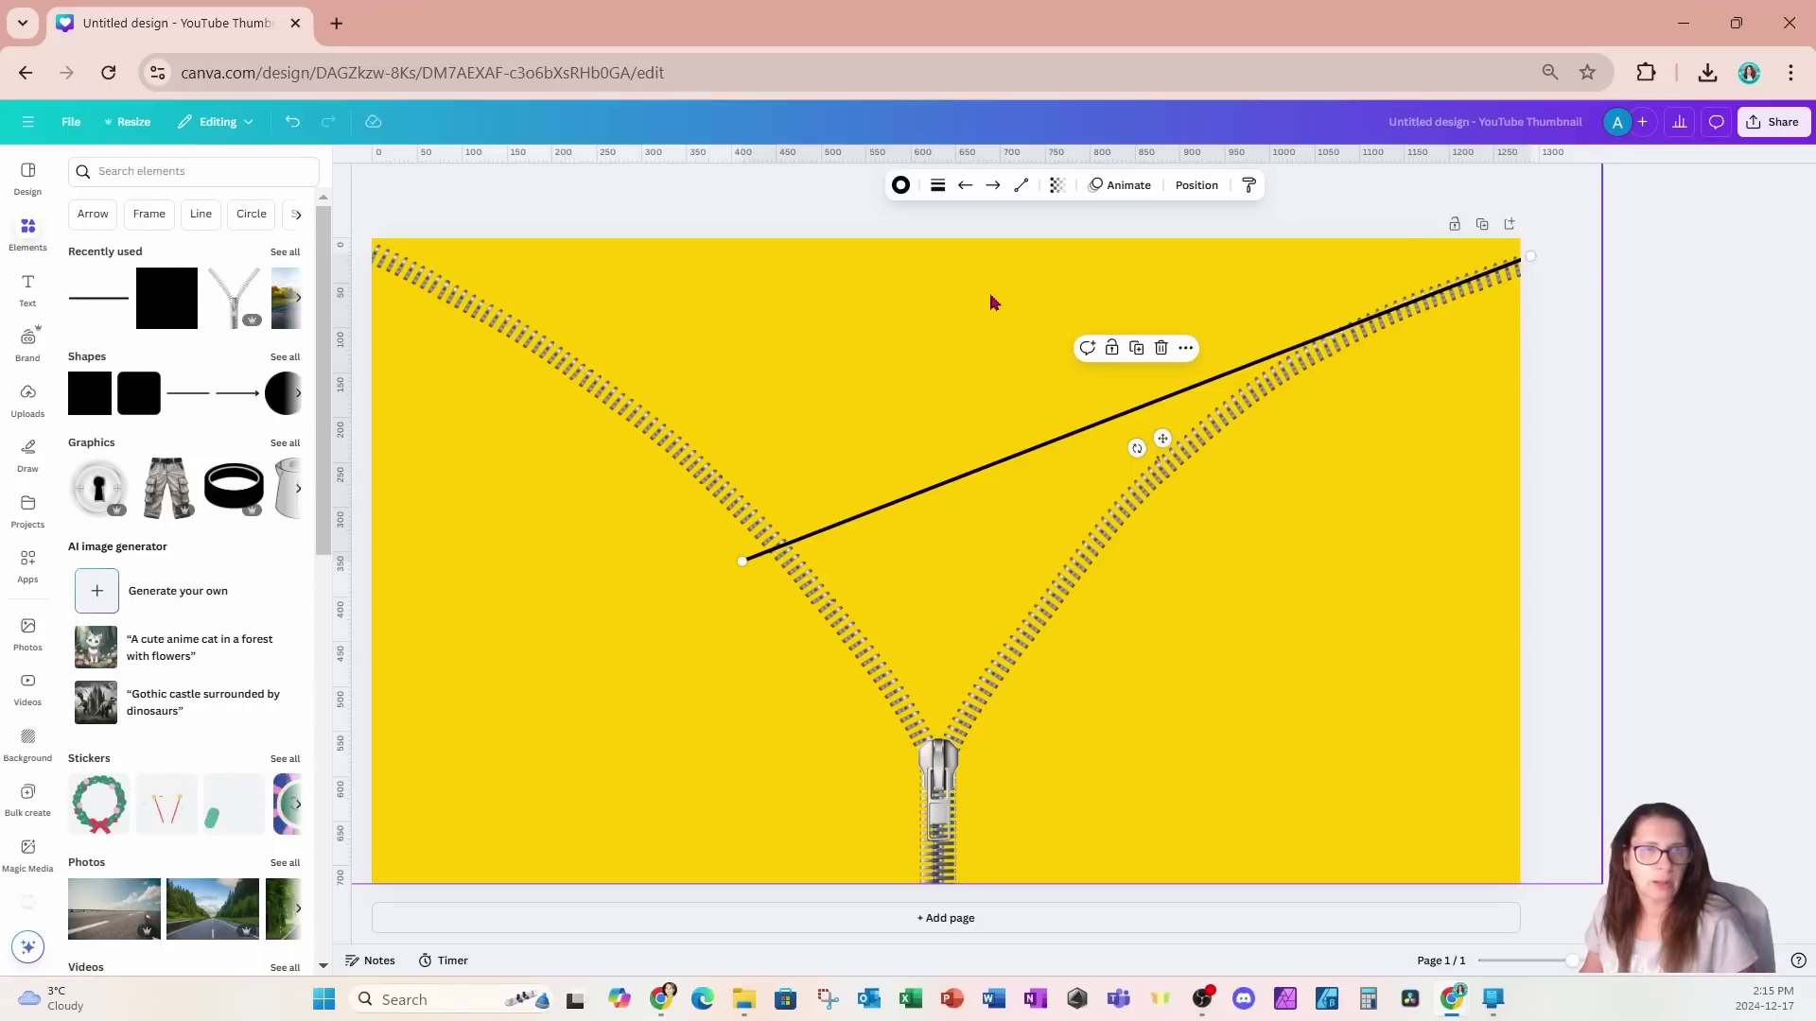
left_click(1021, 187)
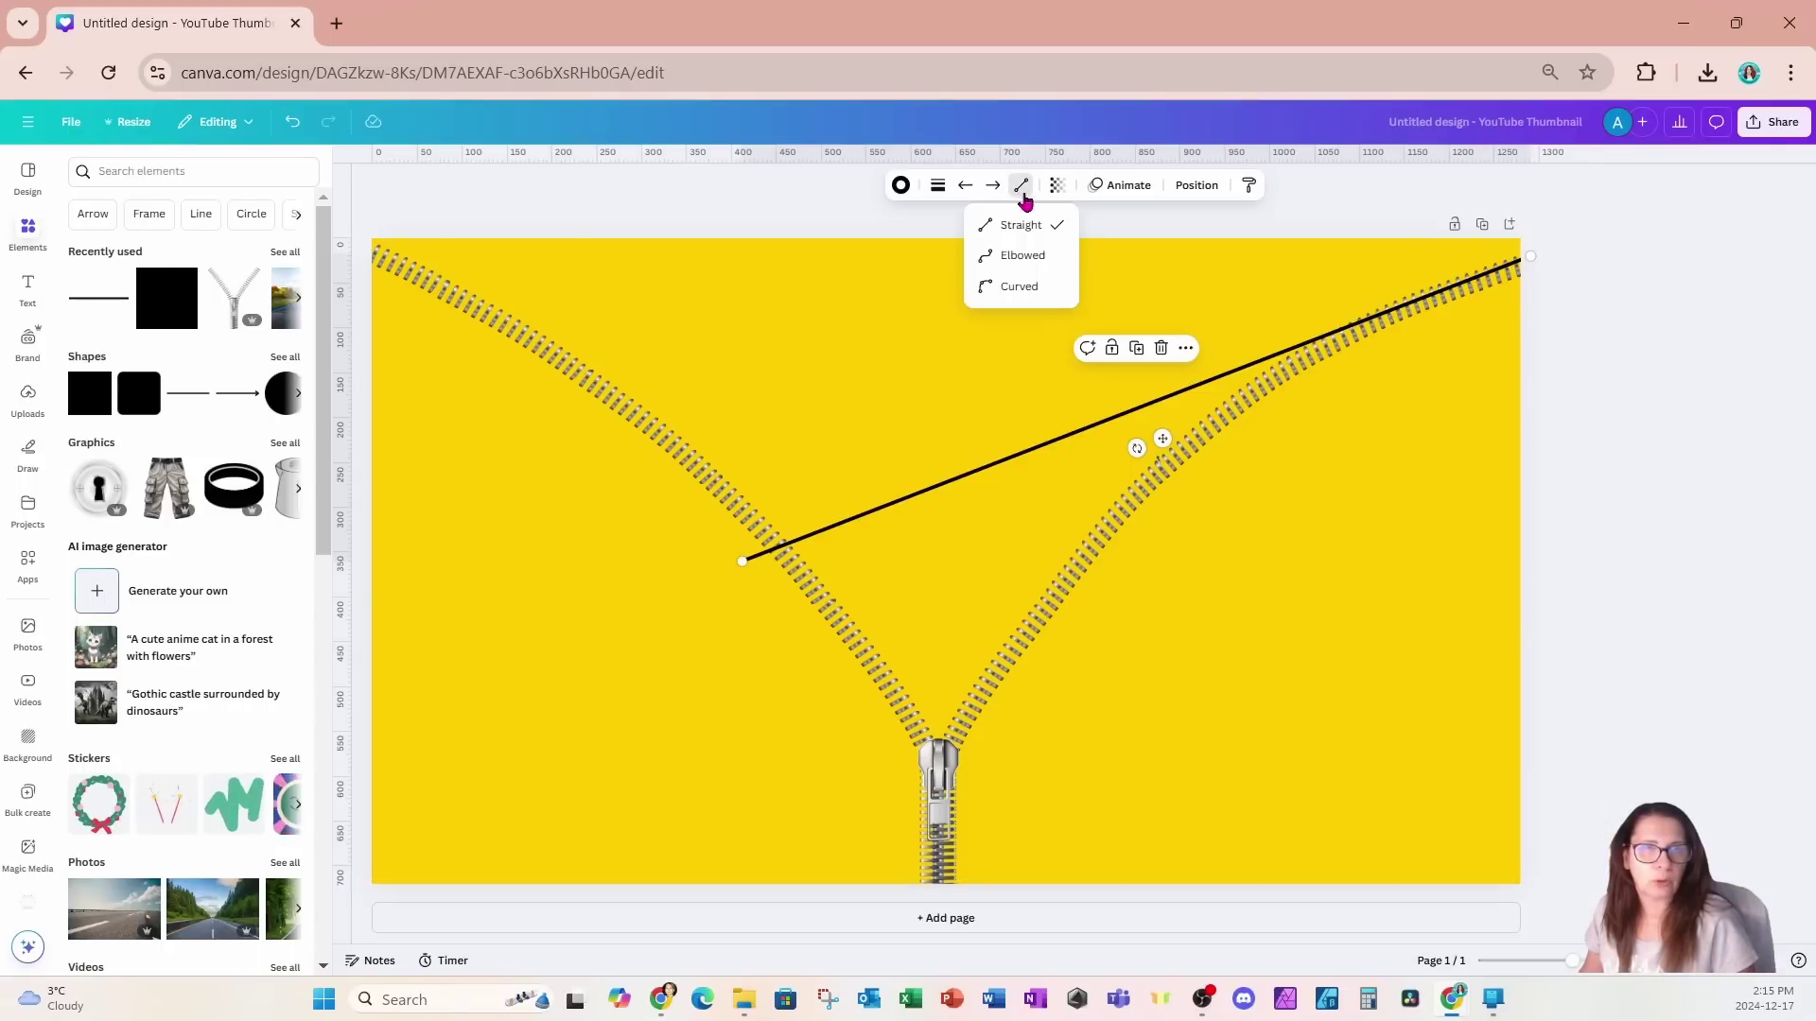
left_click(1021, 287)
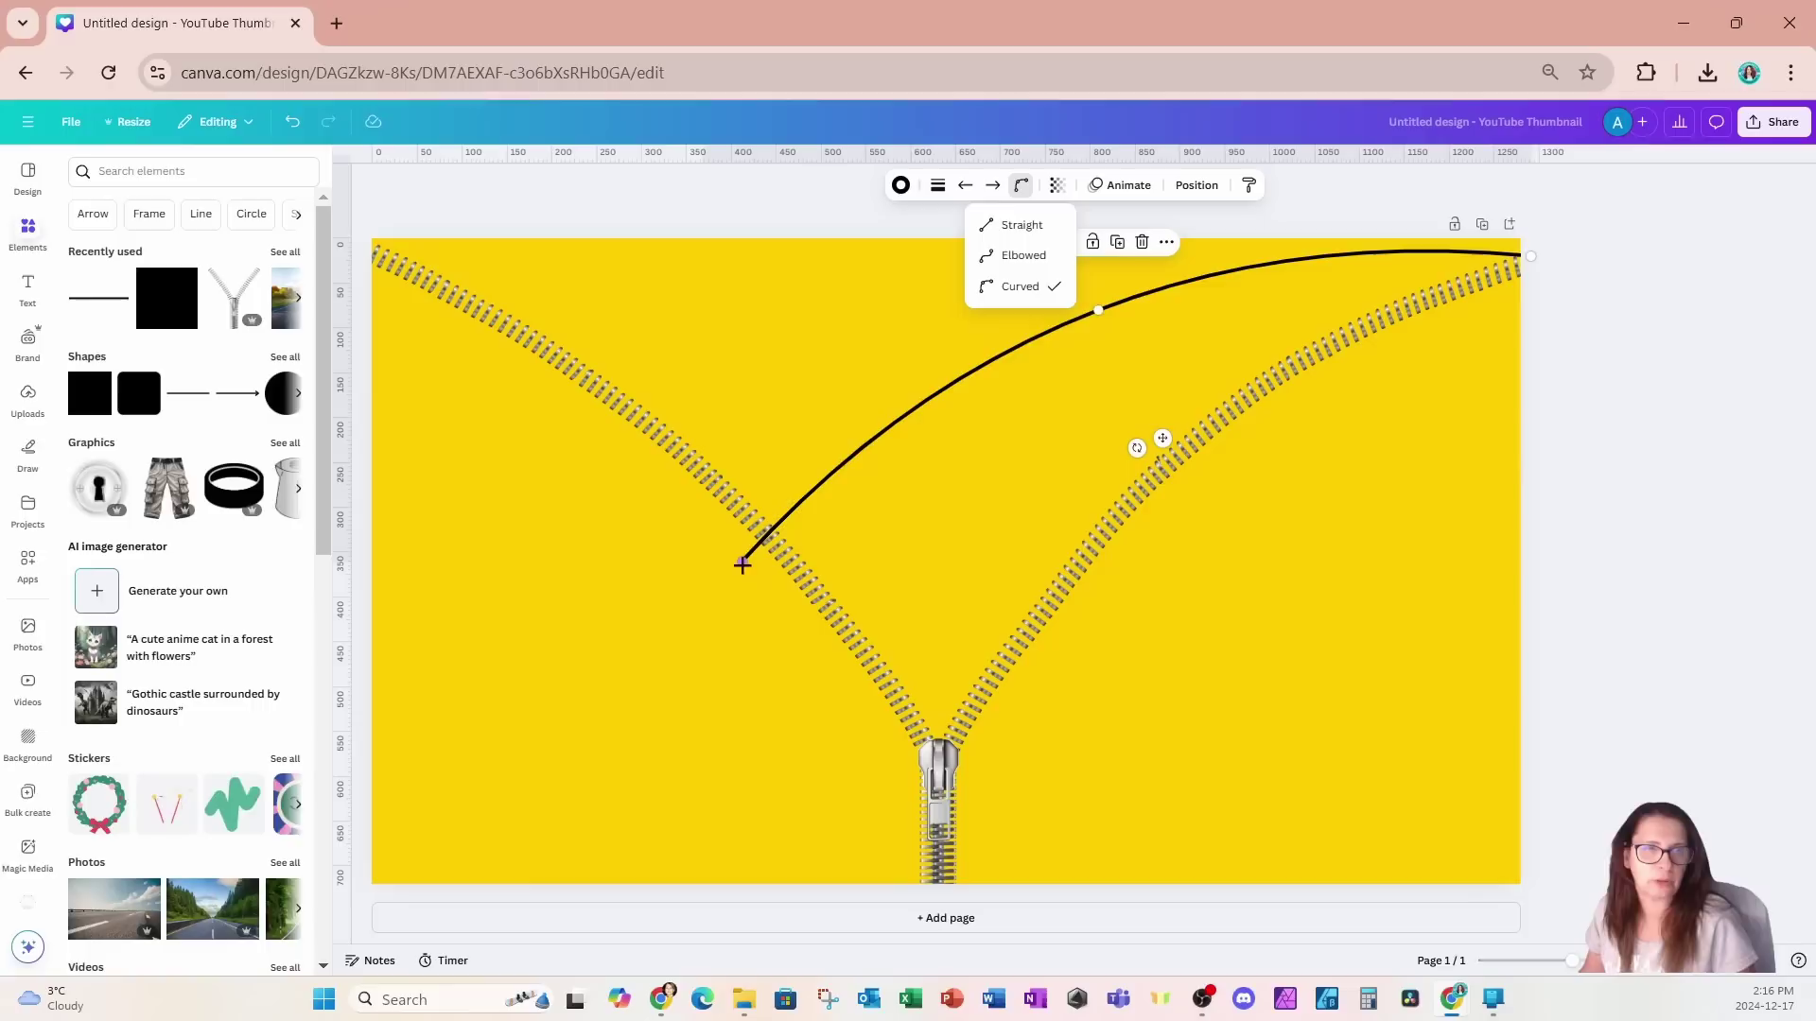
left_click_drag(742, 565, 936, 724)
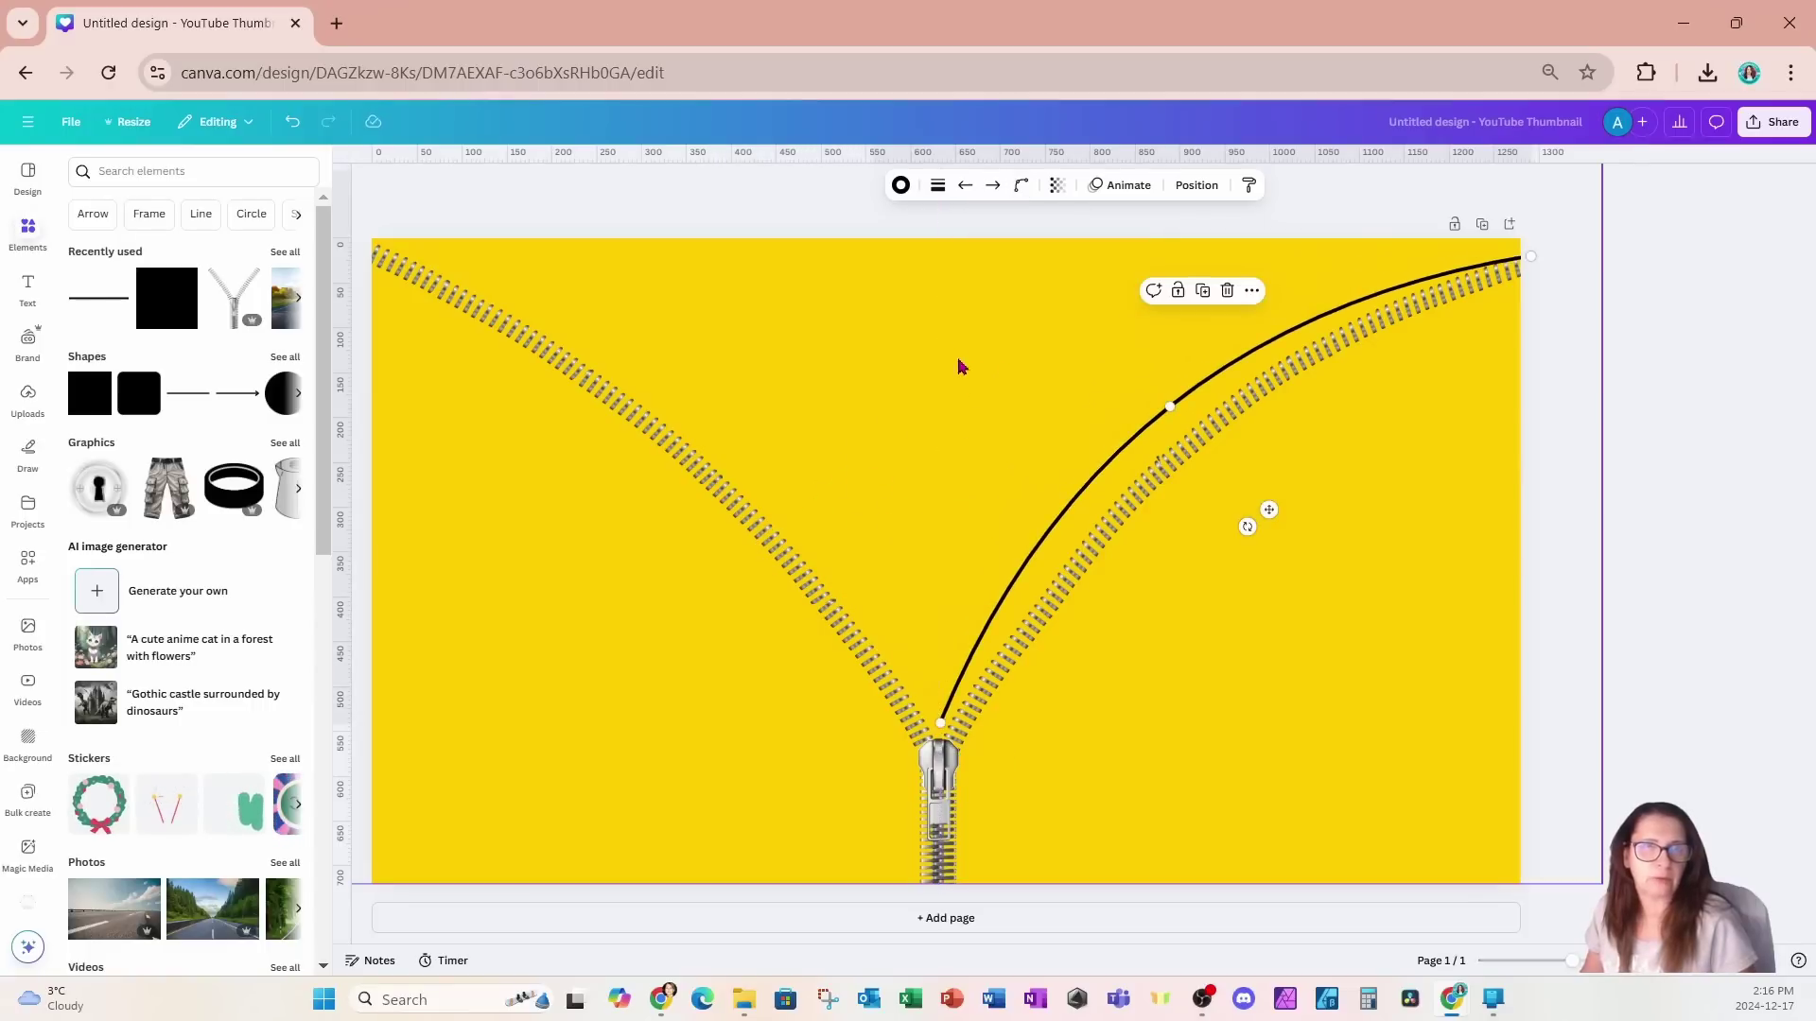
left_click(938, 189)
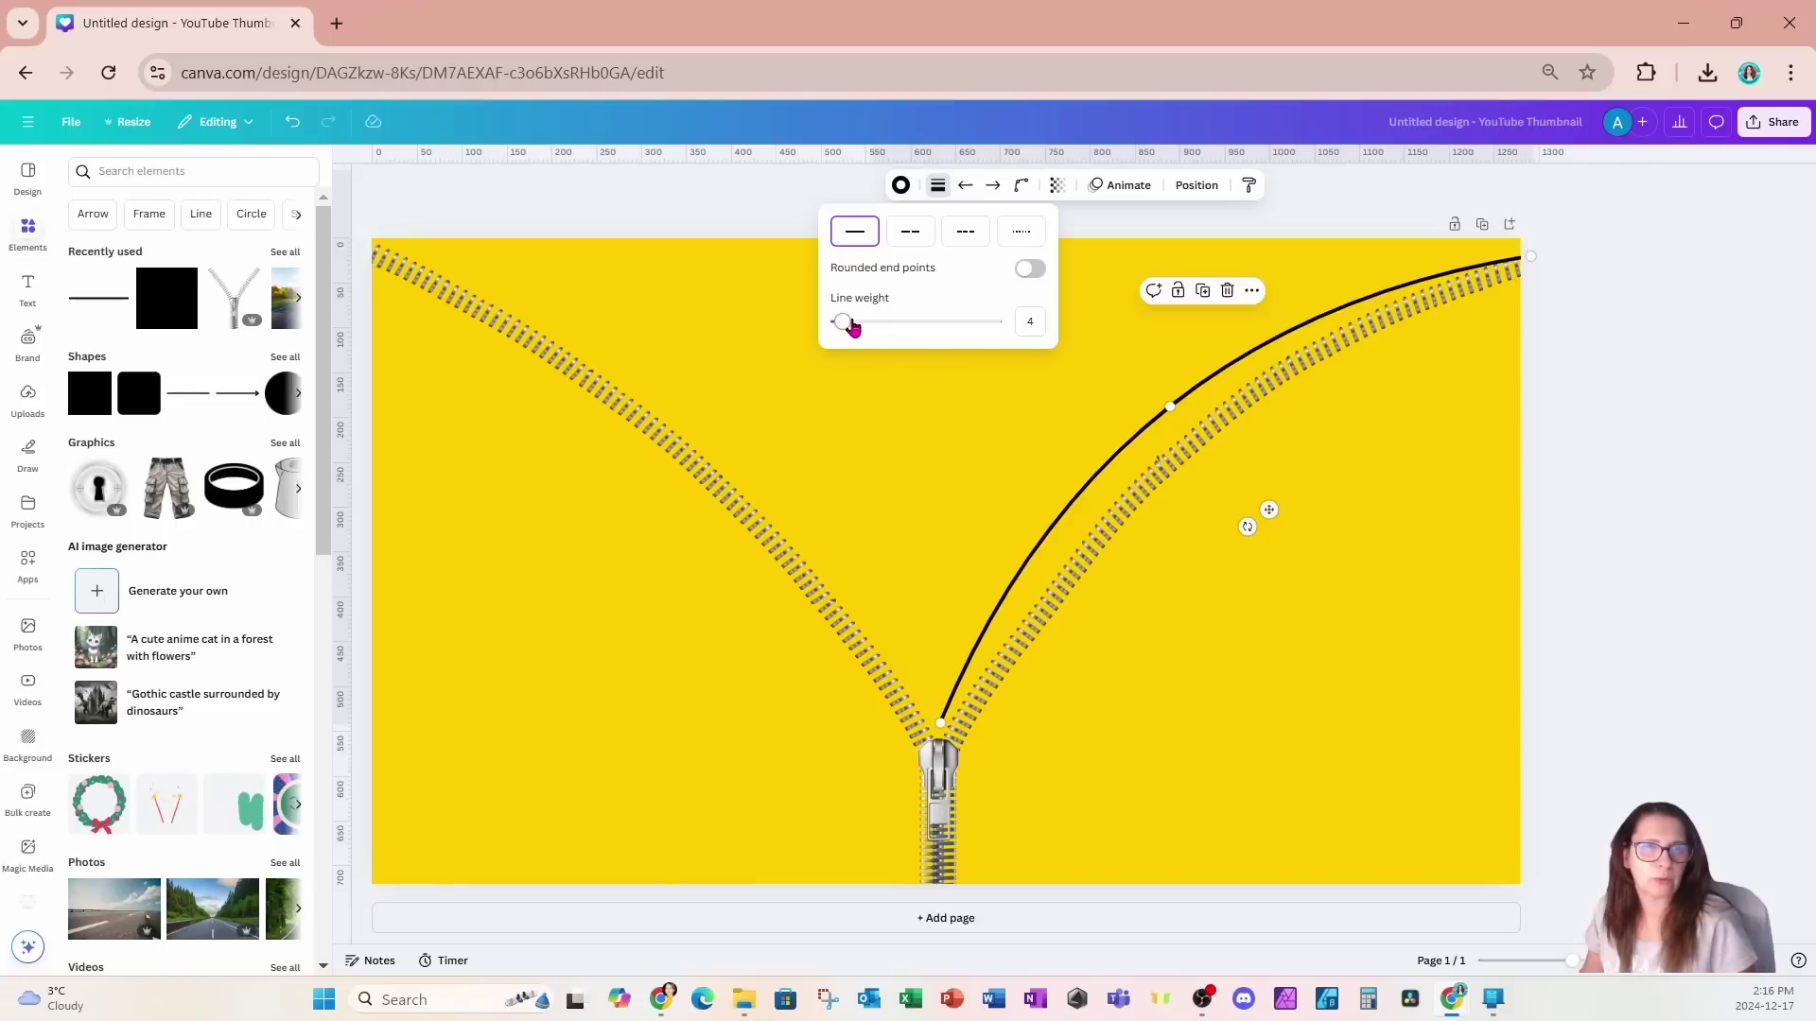
left_click_drag(846, 326, 959, 338)
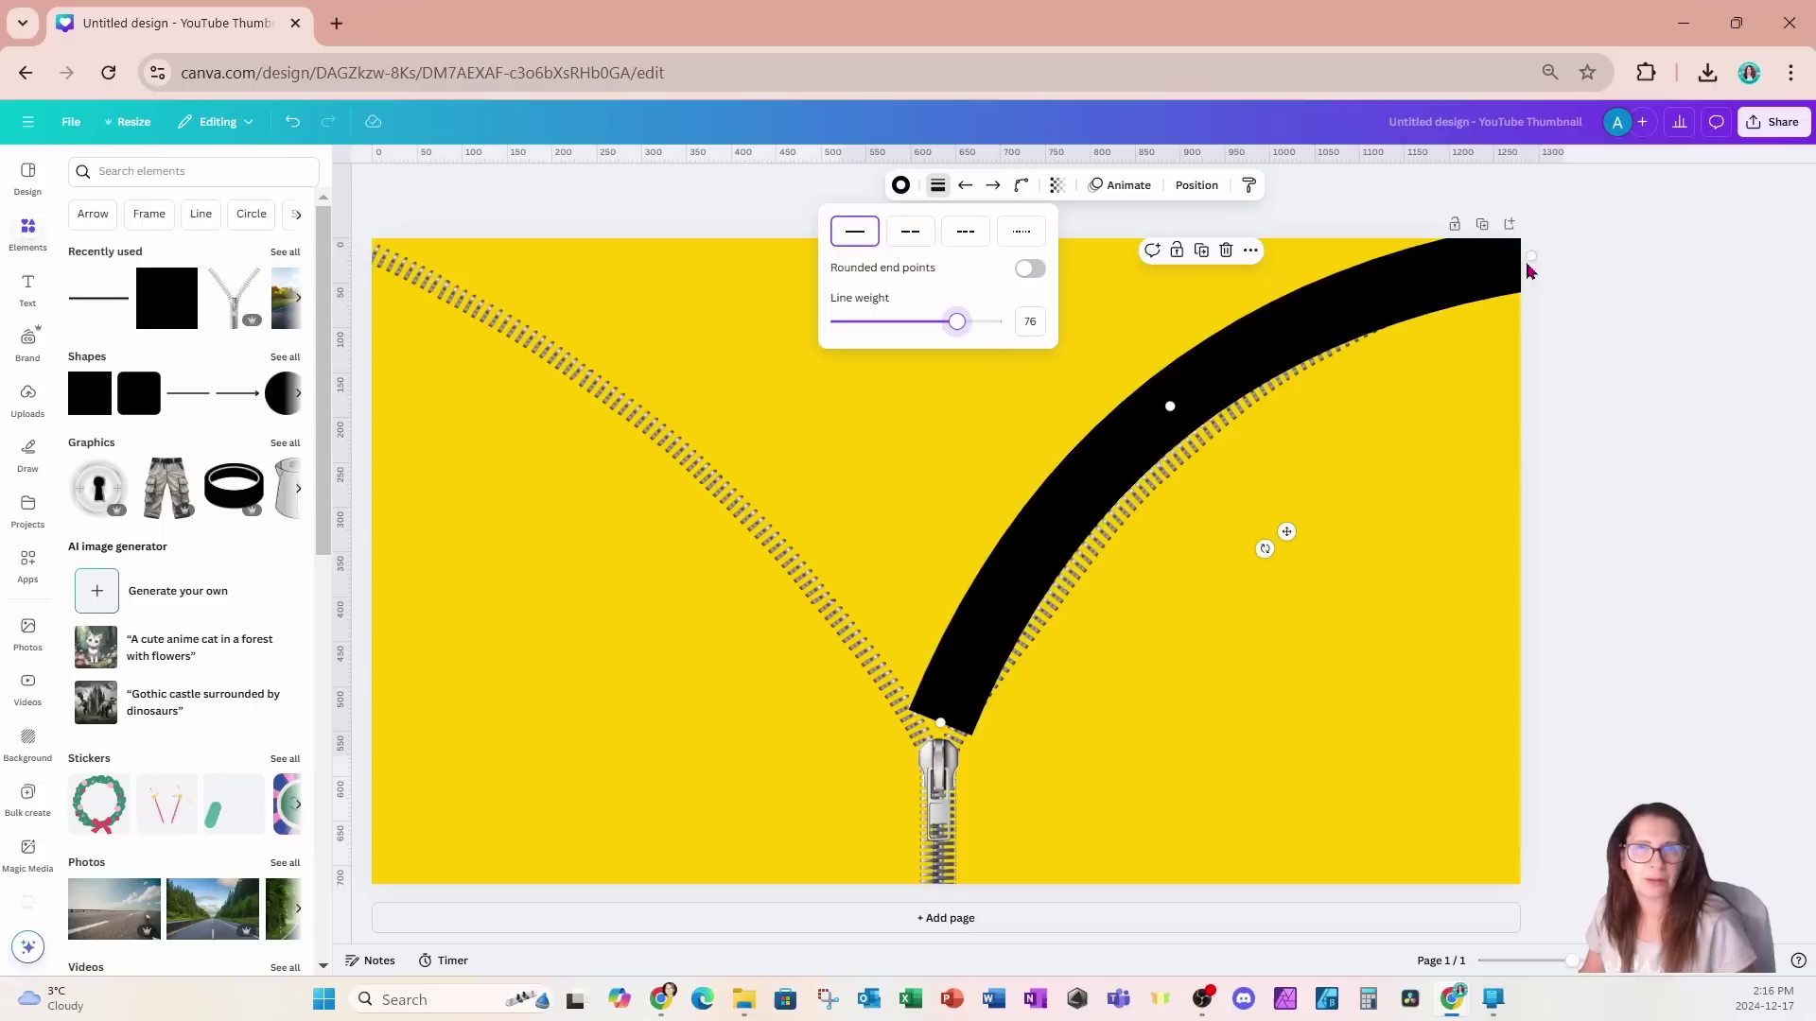
Step: Reposition the ends and bend of the black curve so it follows the inner edge of the right teeth beyond the page edge
left_click_drag(1530, 258, 1587, 218)
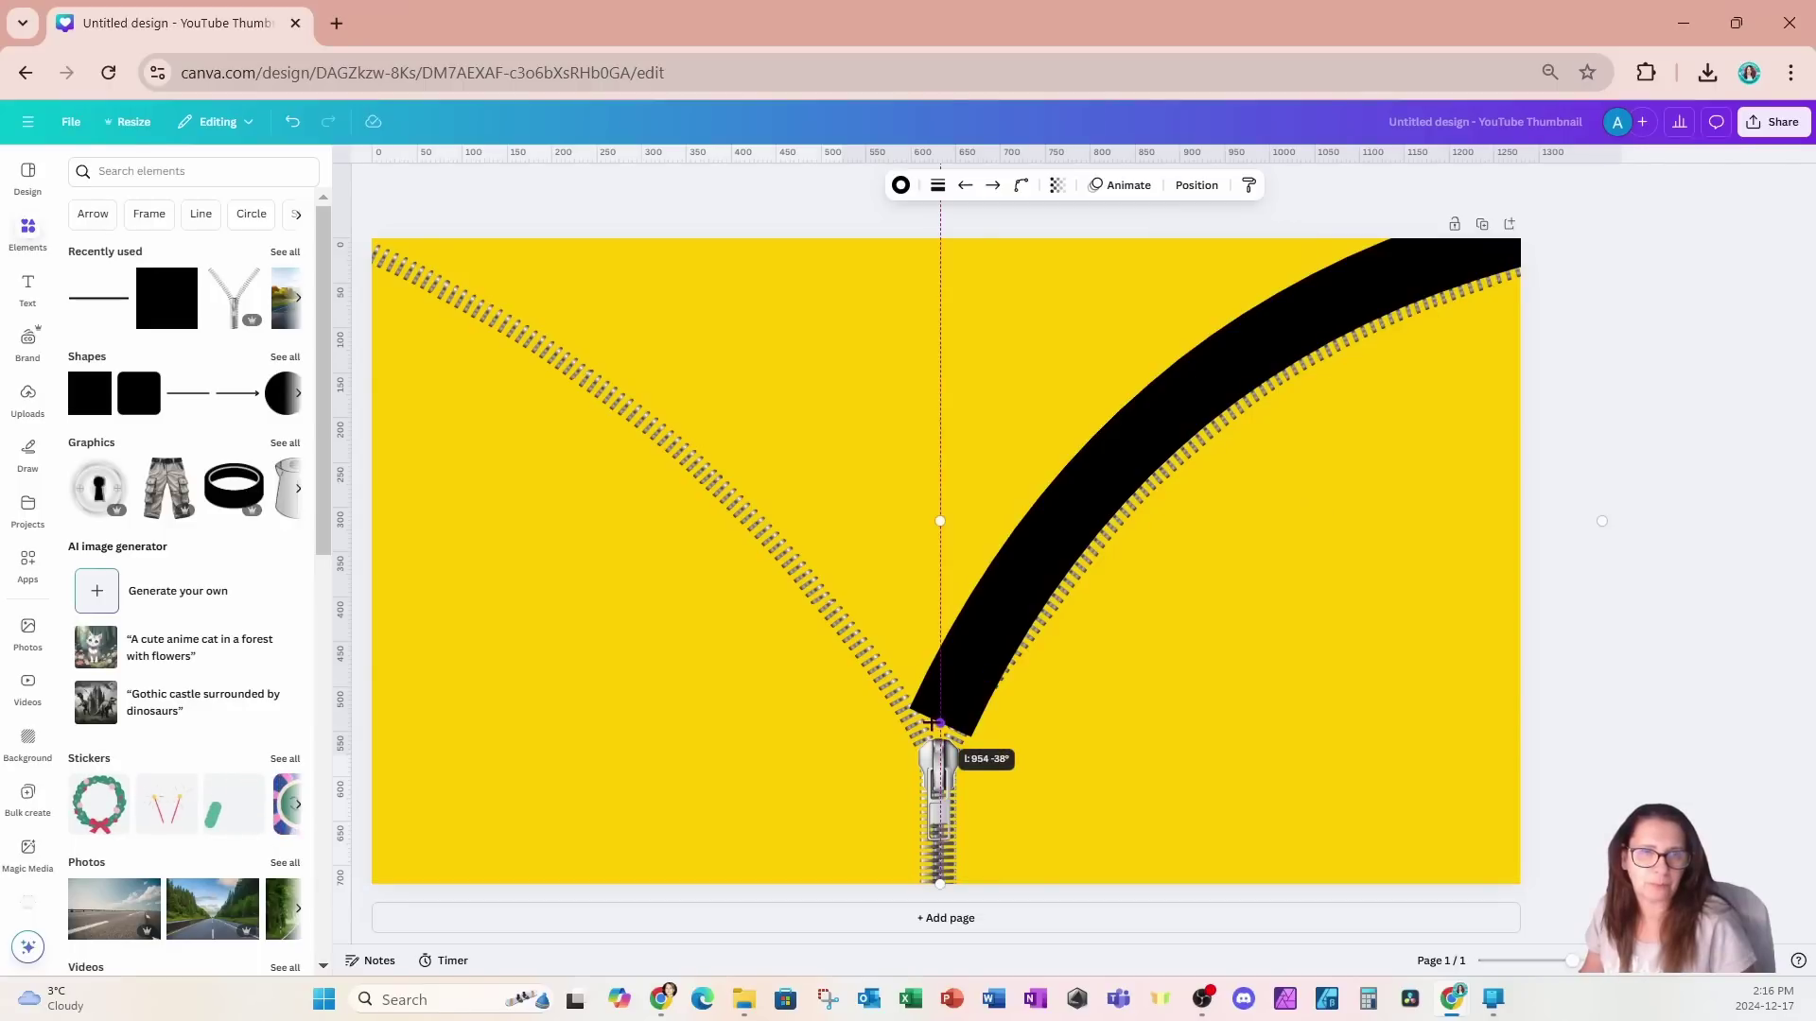
left_click_drag(929, 724, 926, 718)
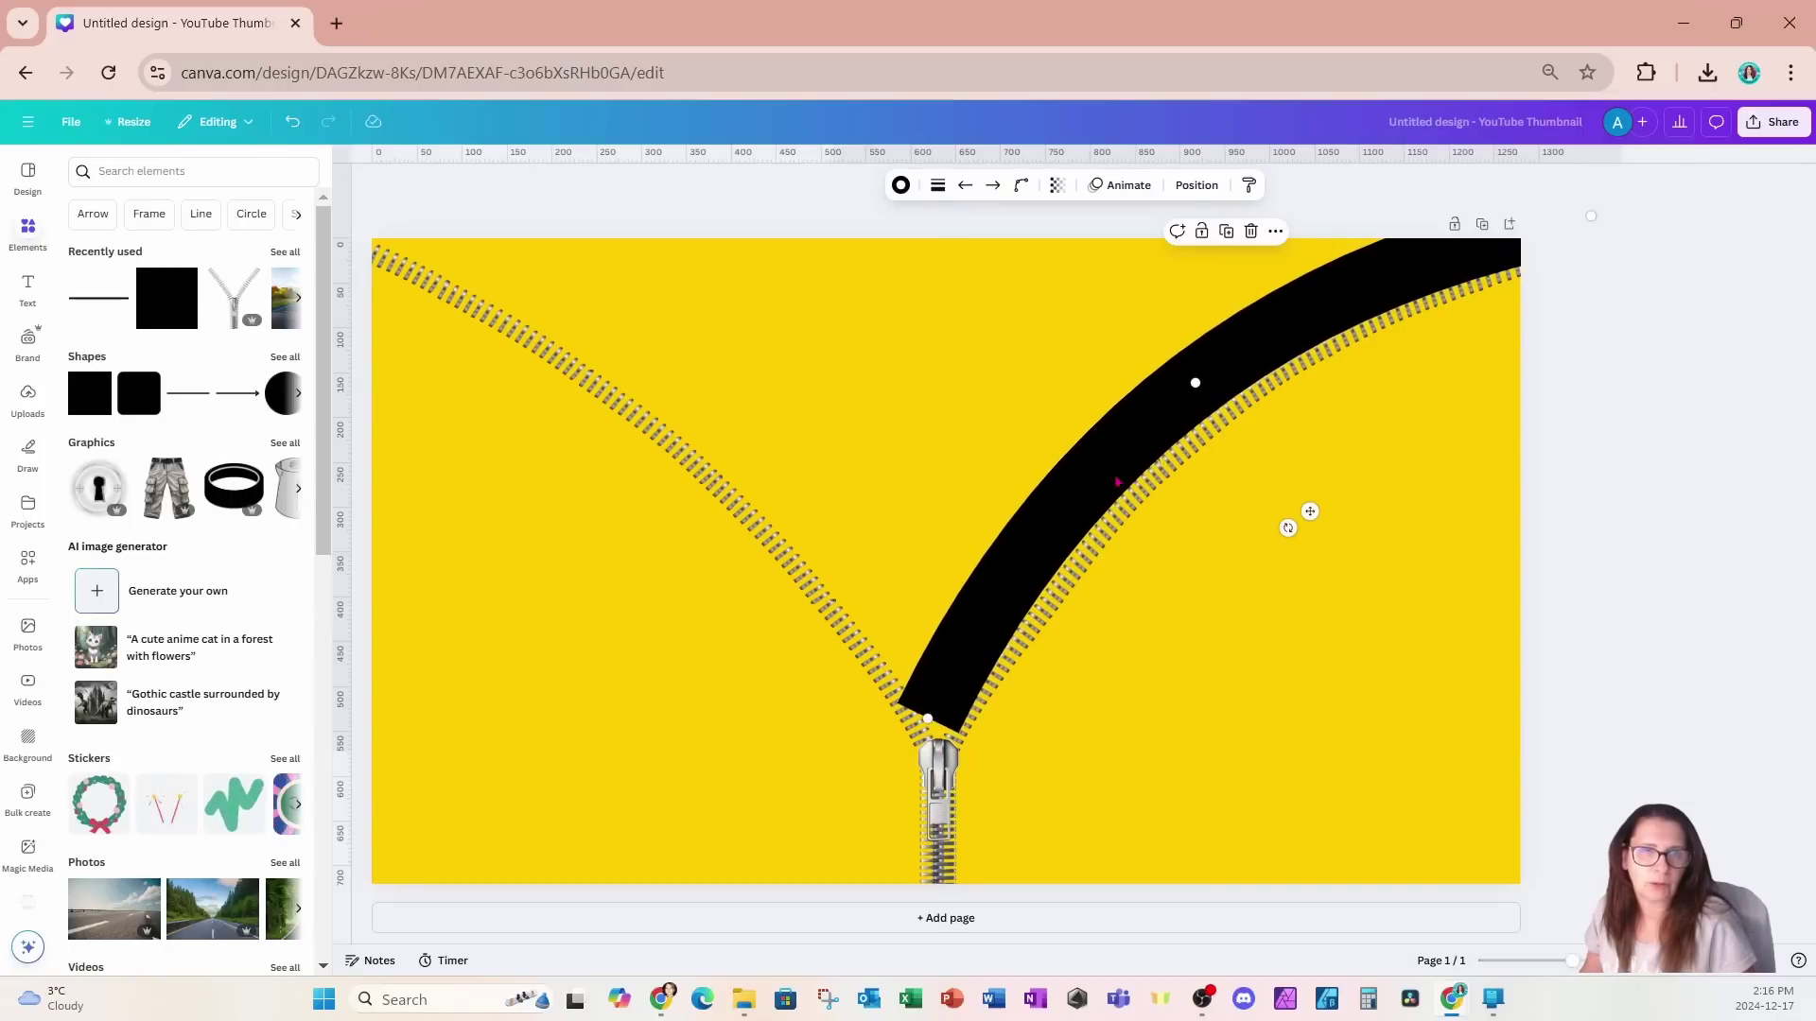
left_click_drag(1194, 383, 1200, 391)
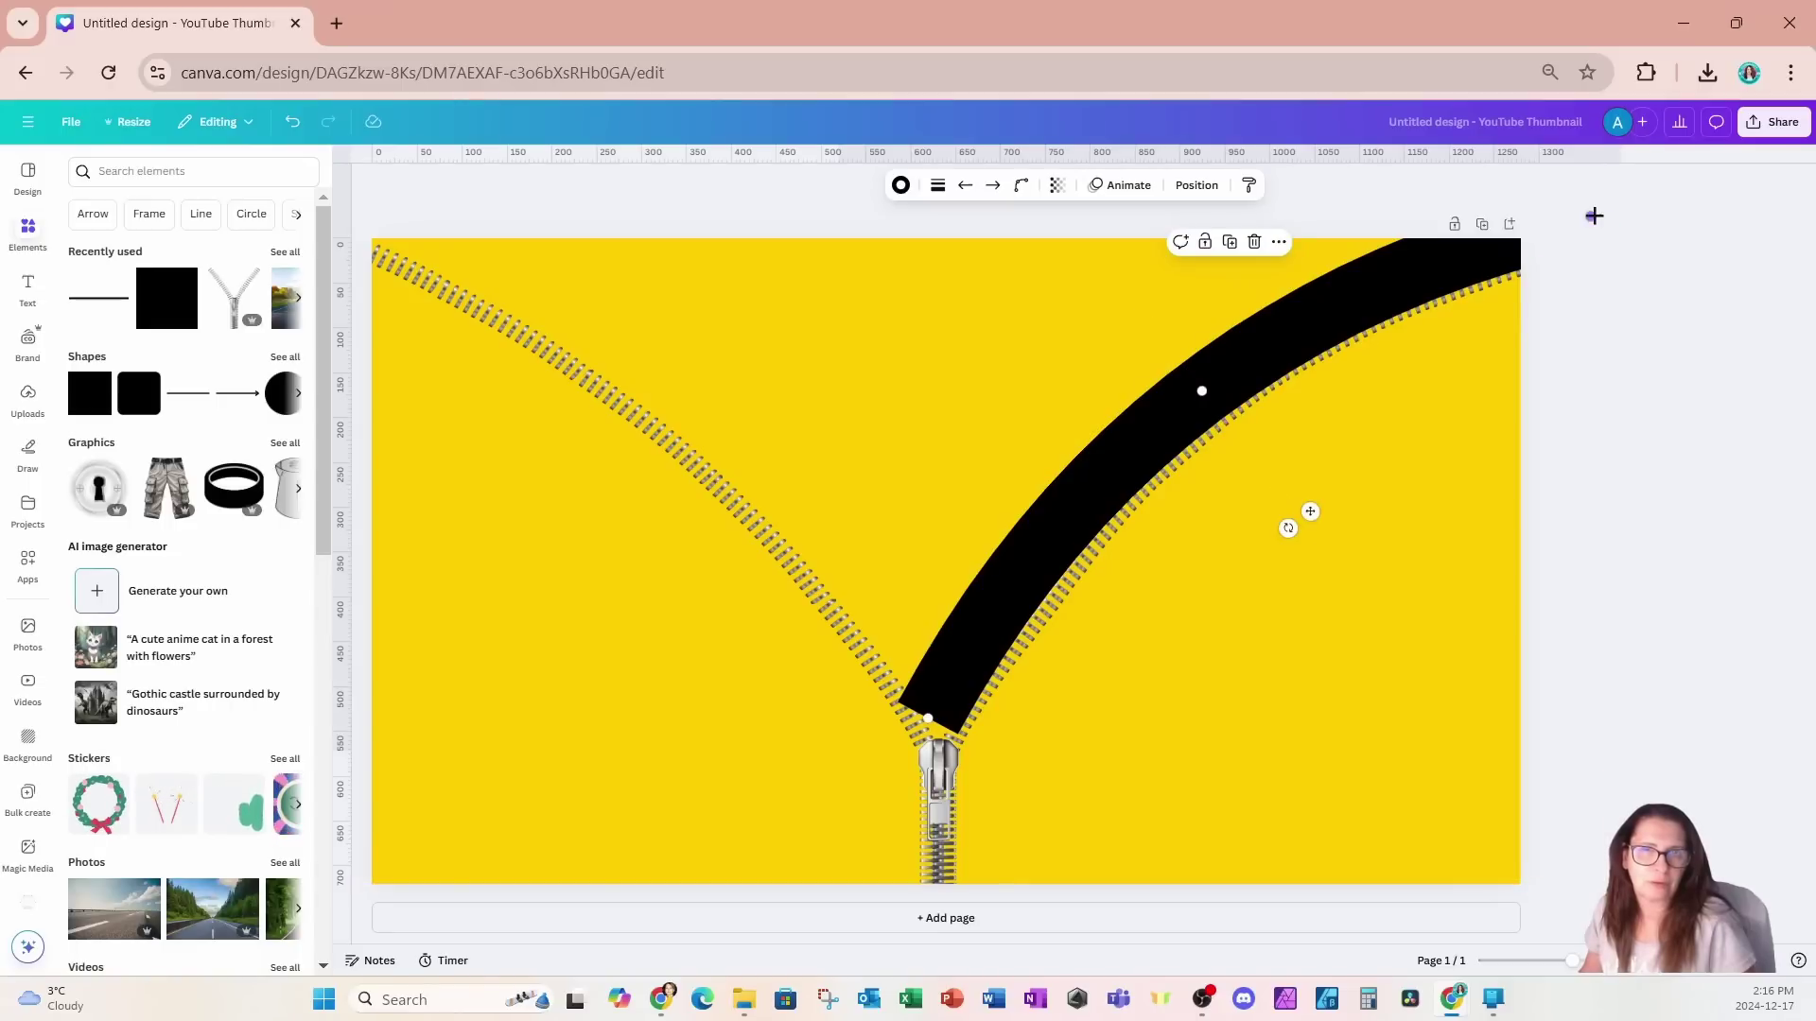
left_click_drag(1594, 216, 1602, 202)
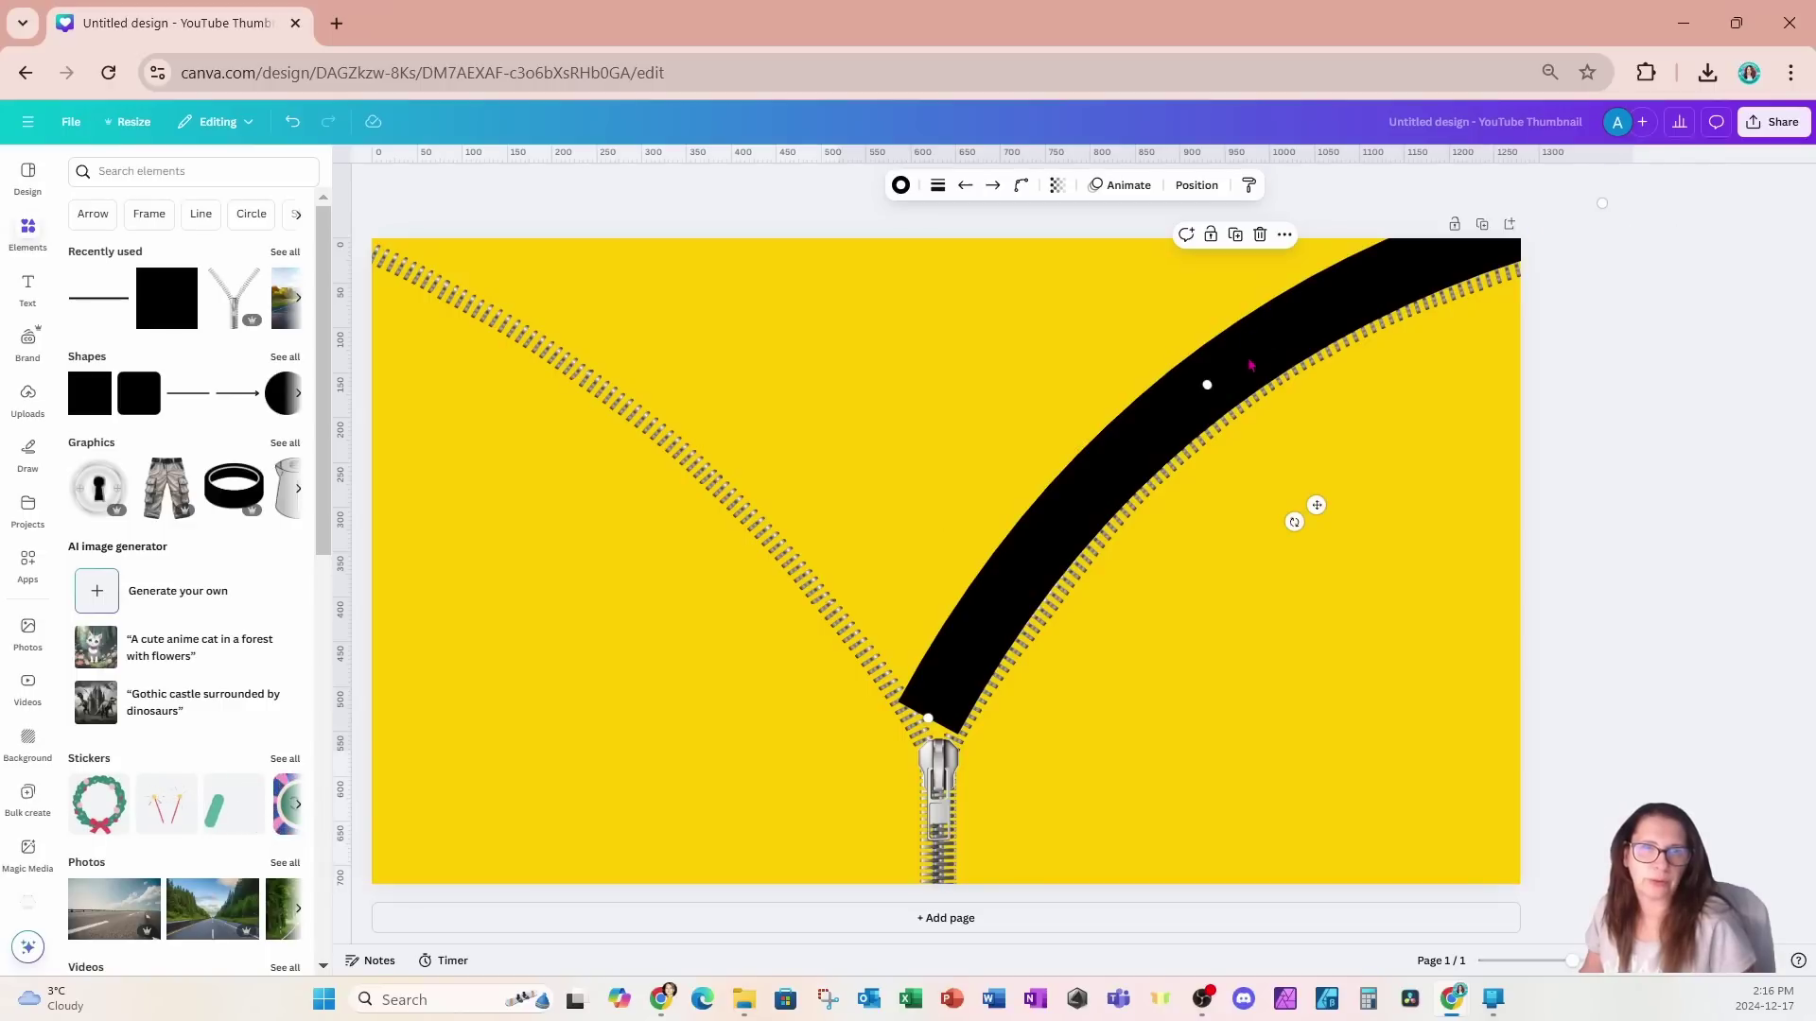
Step: Add a curved black line along the left teeth, from the page's upper-left corner to the zipper pull, with line weight 77
left_click(91, 315)
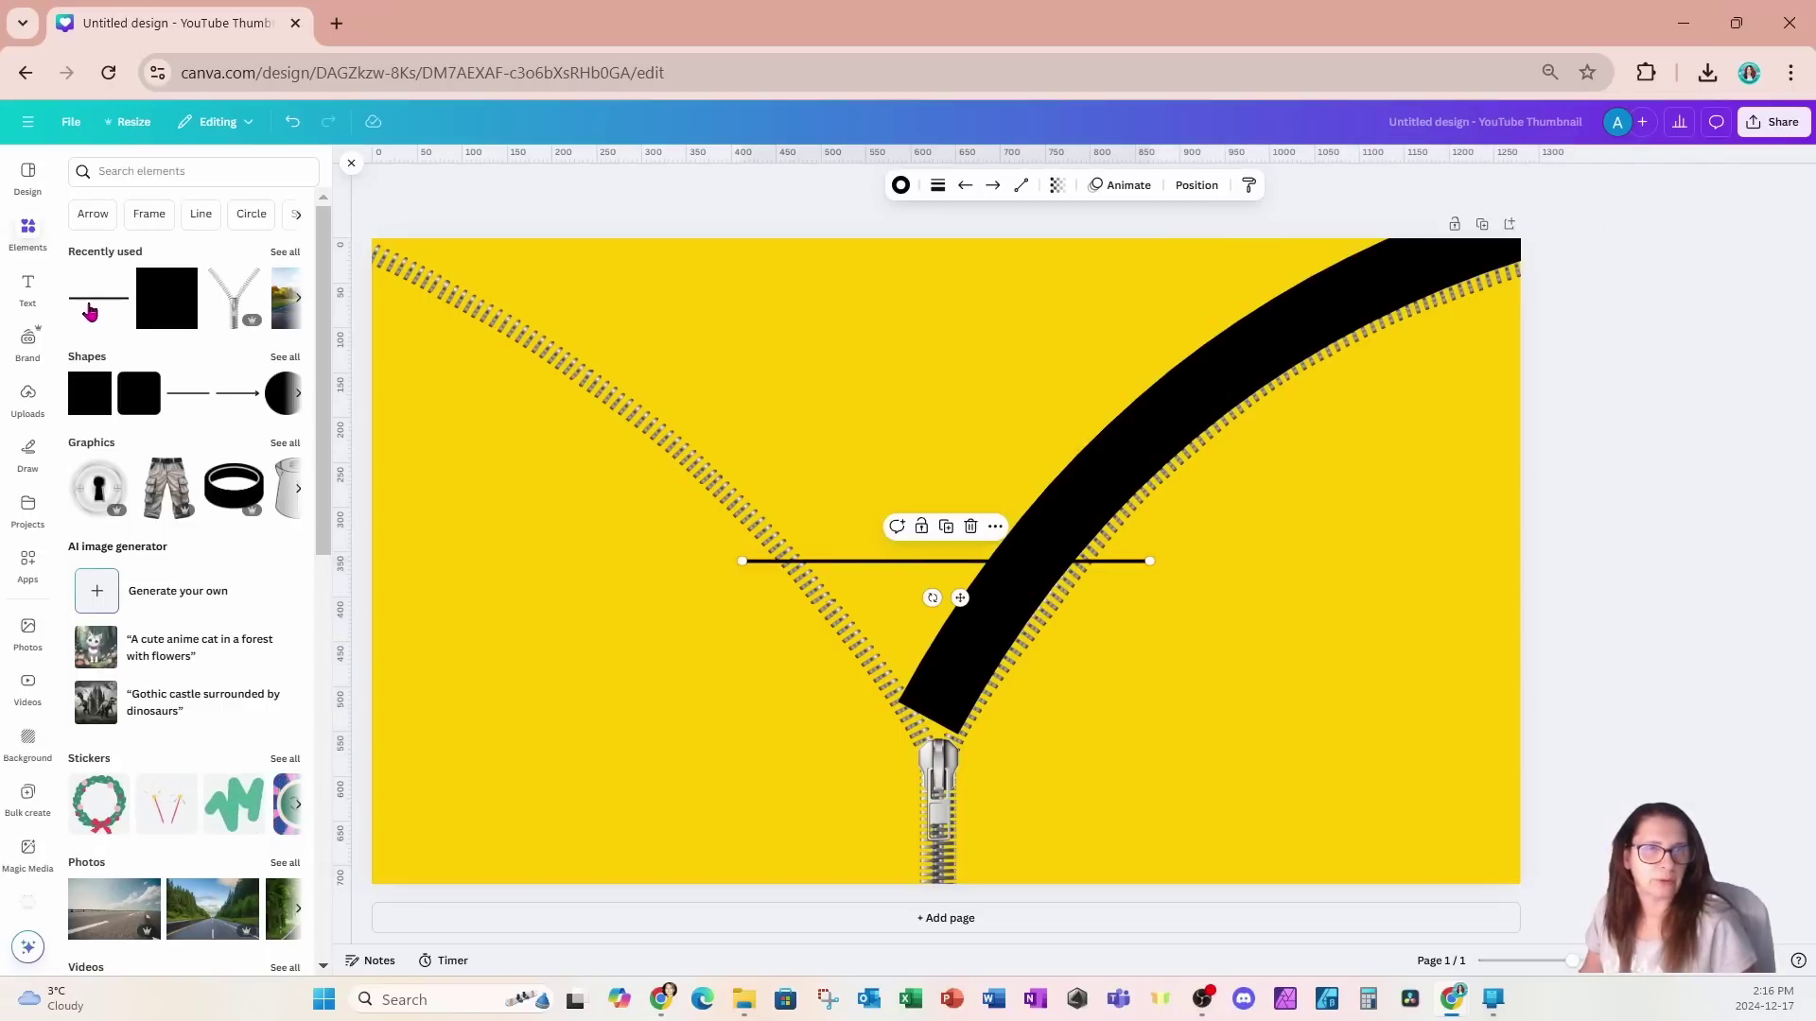
left_click_drag(959, 597, 580, 303)
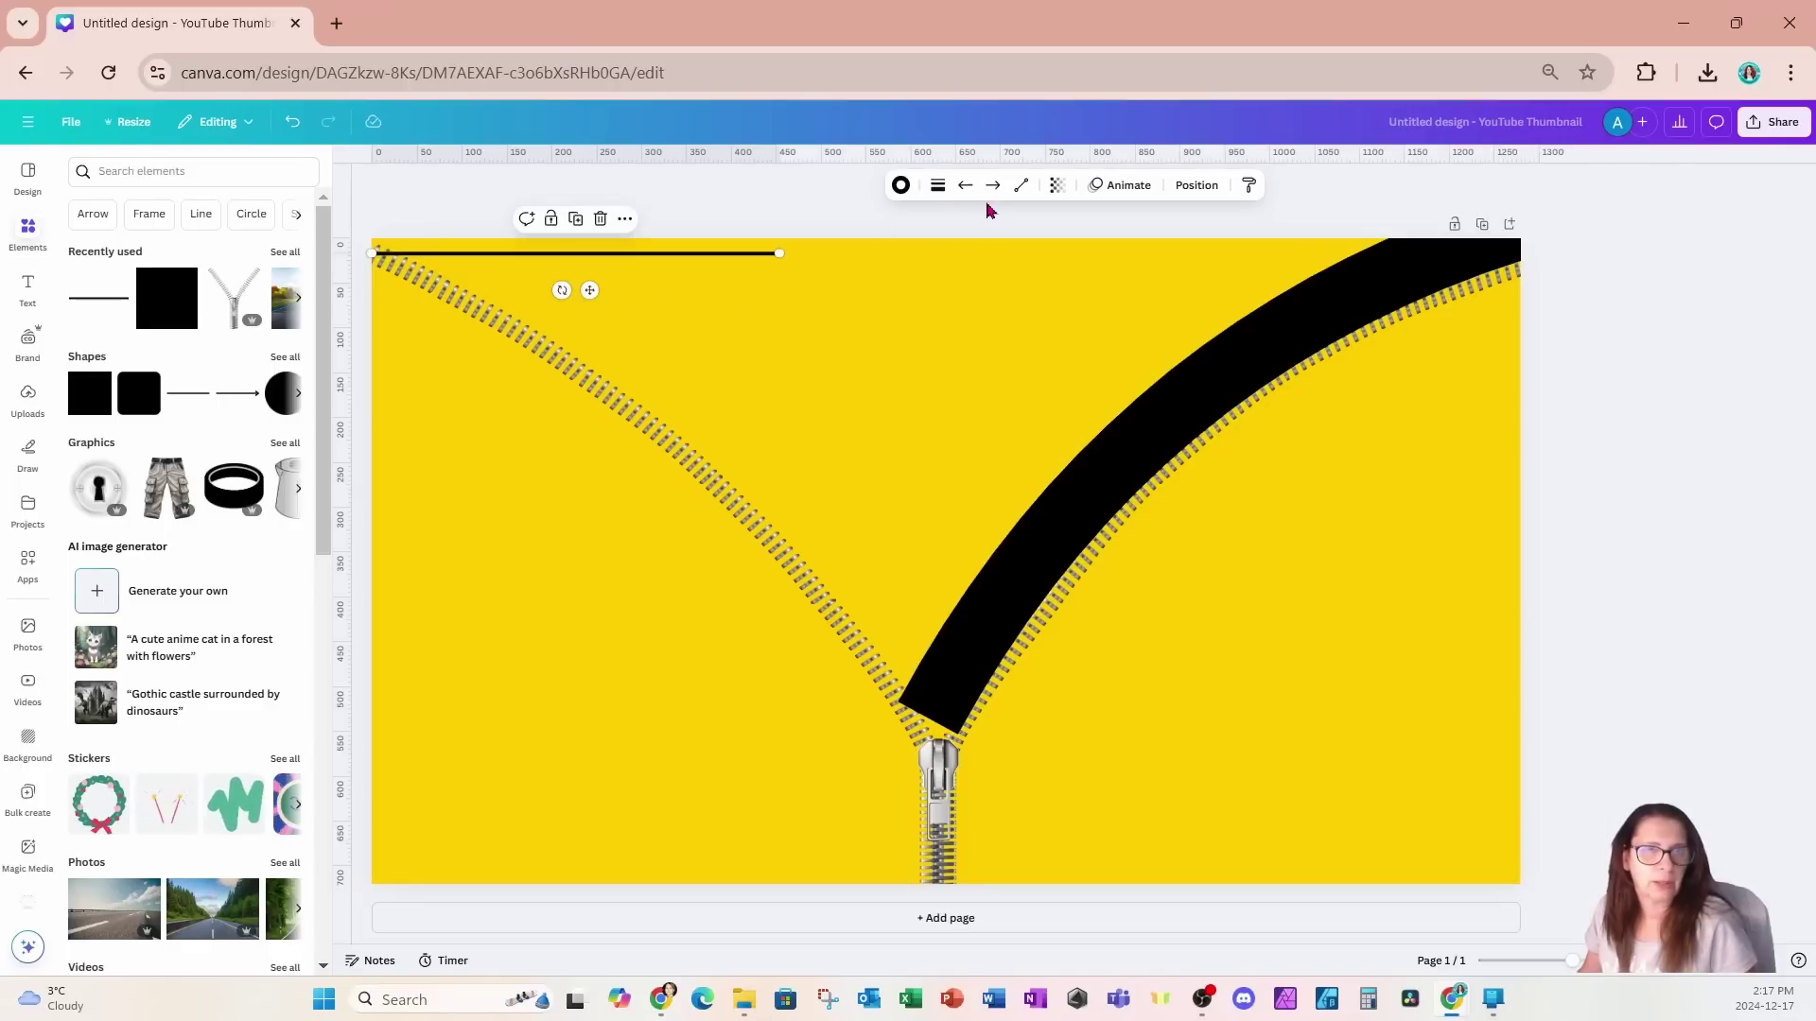
left_click(1022, 186)
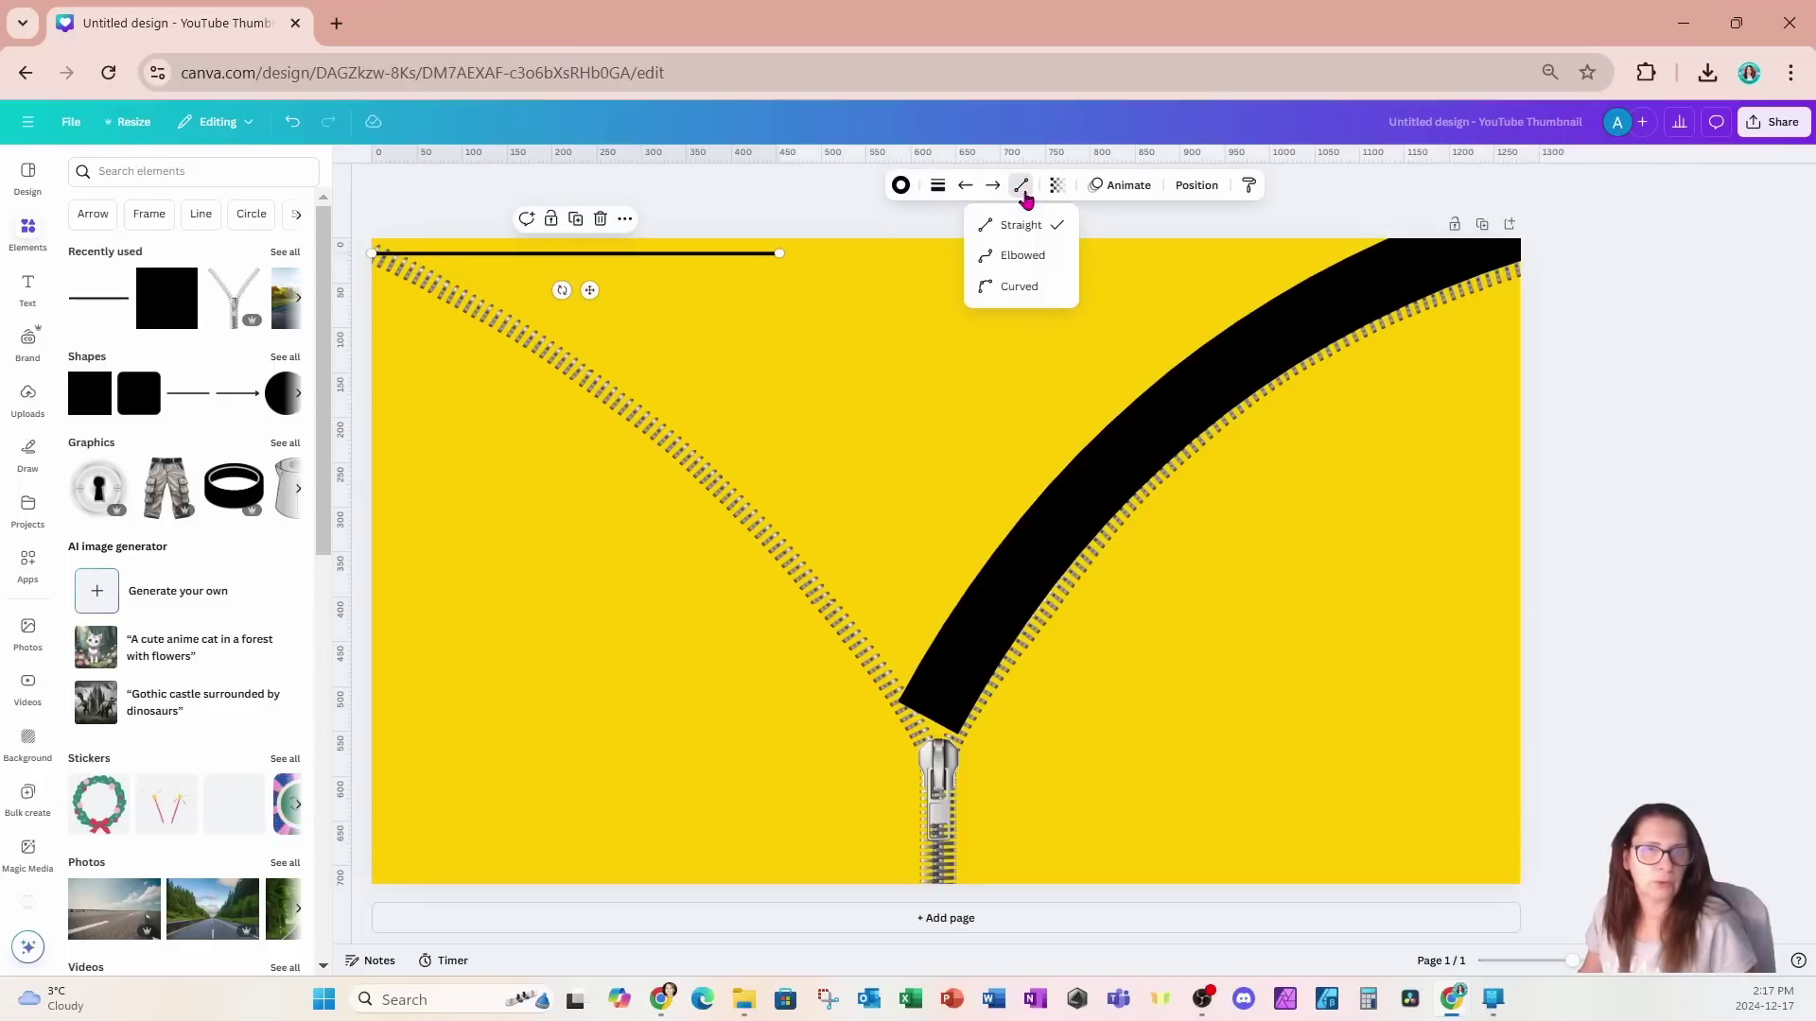
left_click(1035, 283)
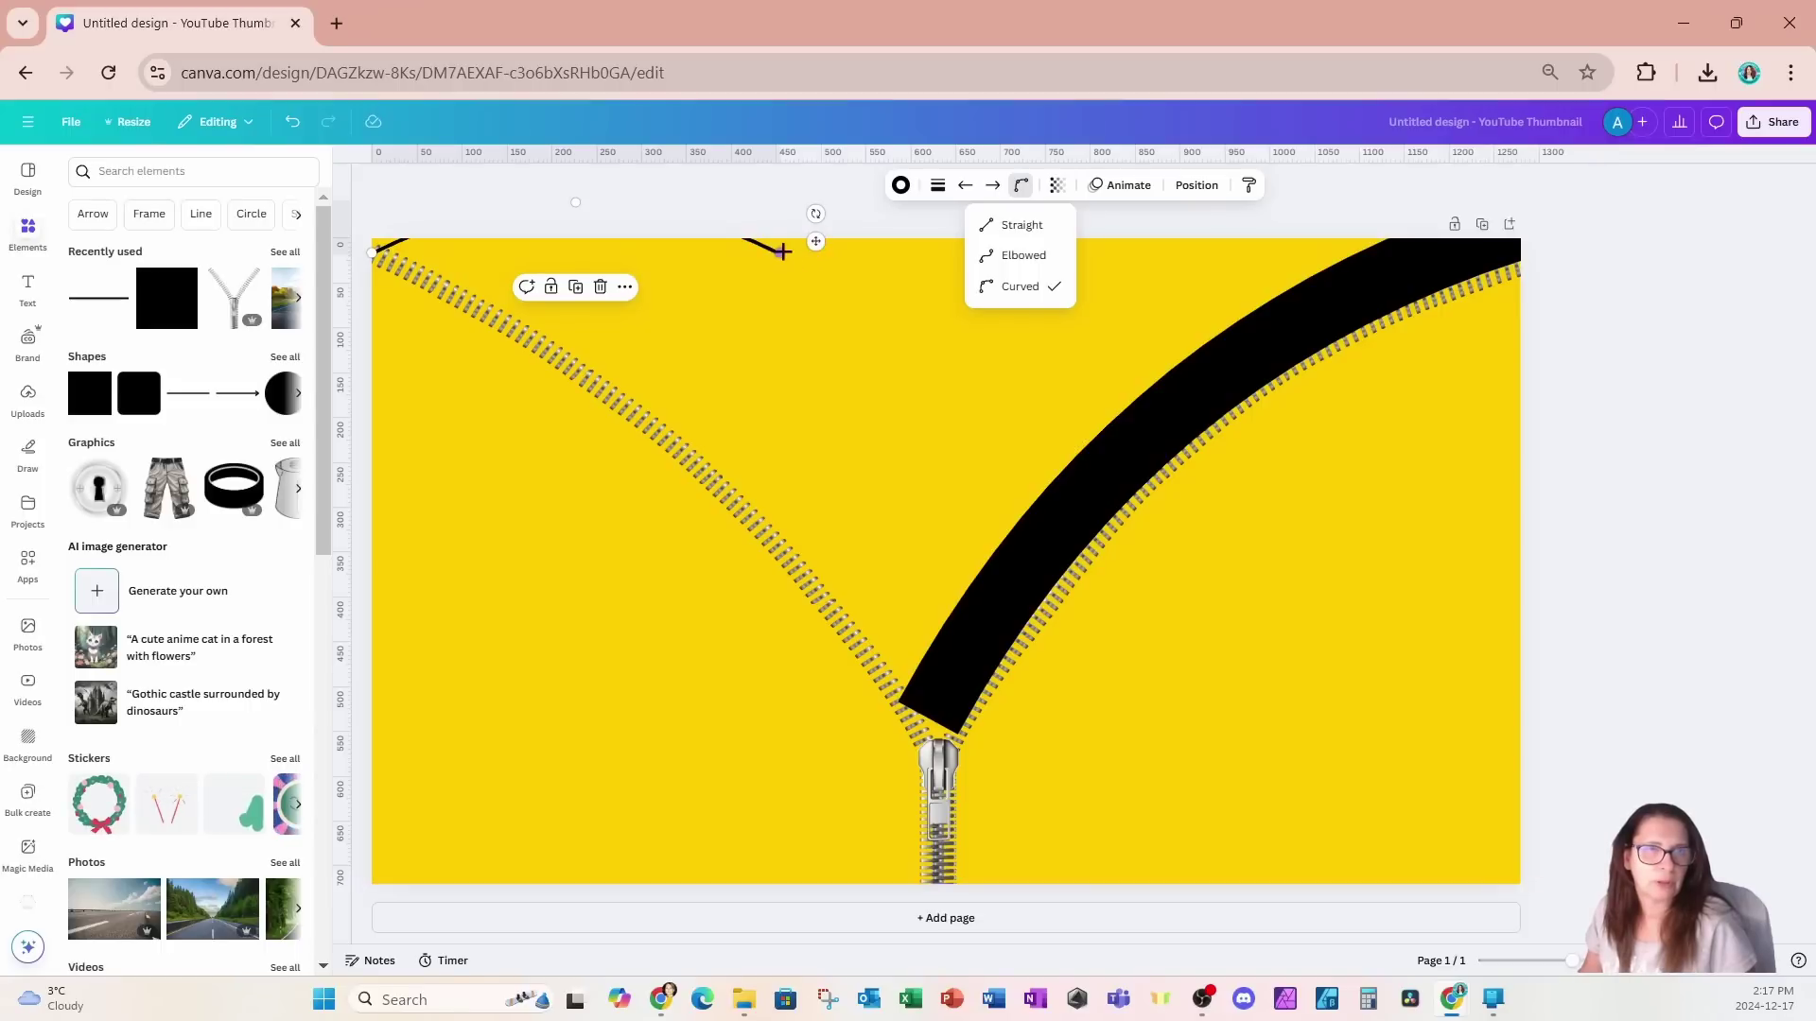
left_click_drag(781, 252, 928, 719)
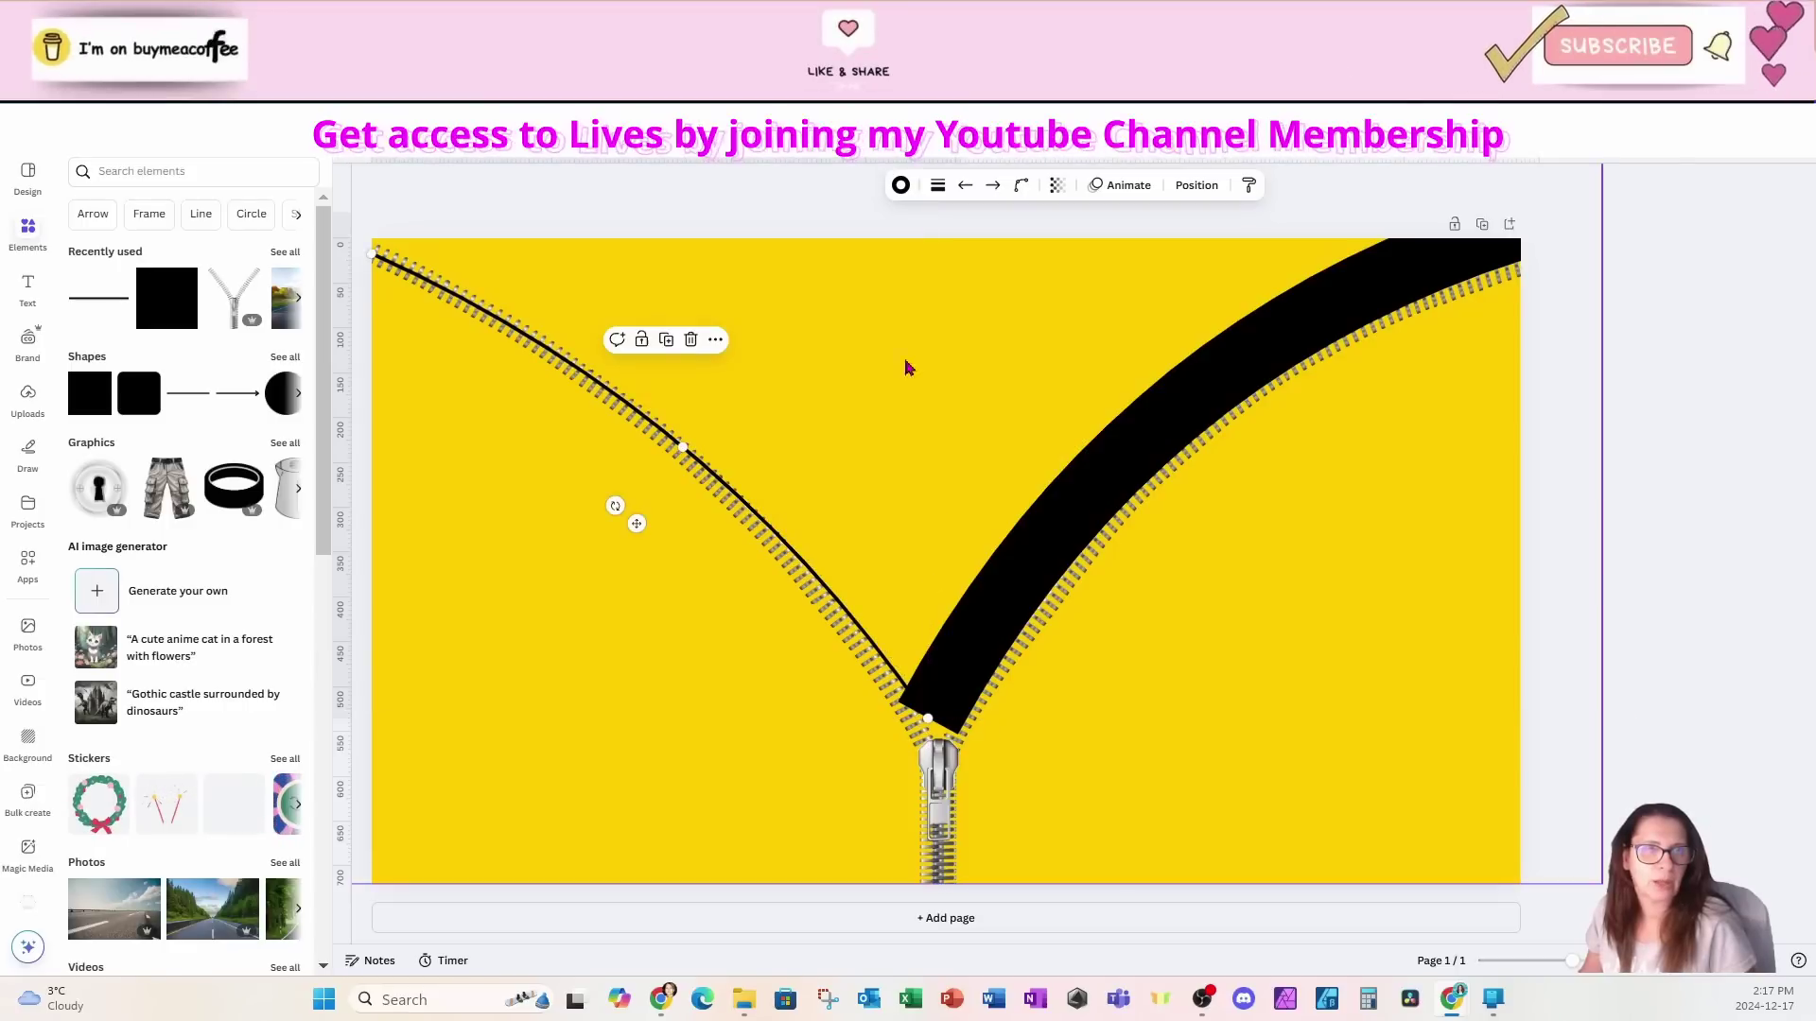
left_click(938, 185)
left_click_drag(848, 328, 952, 335)
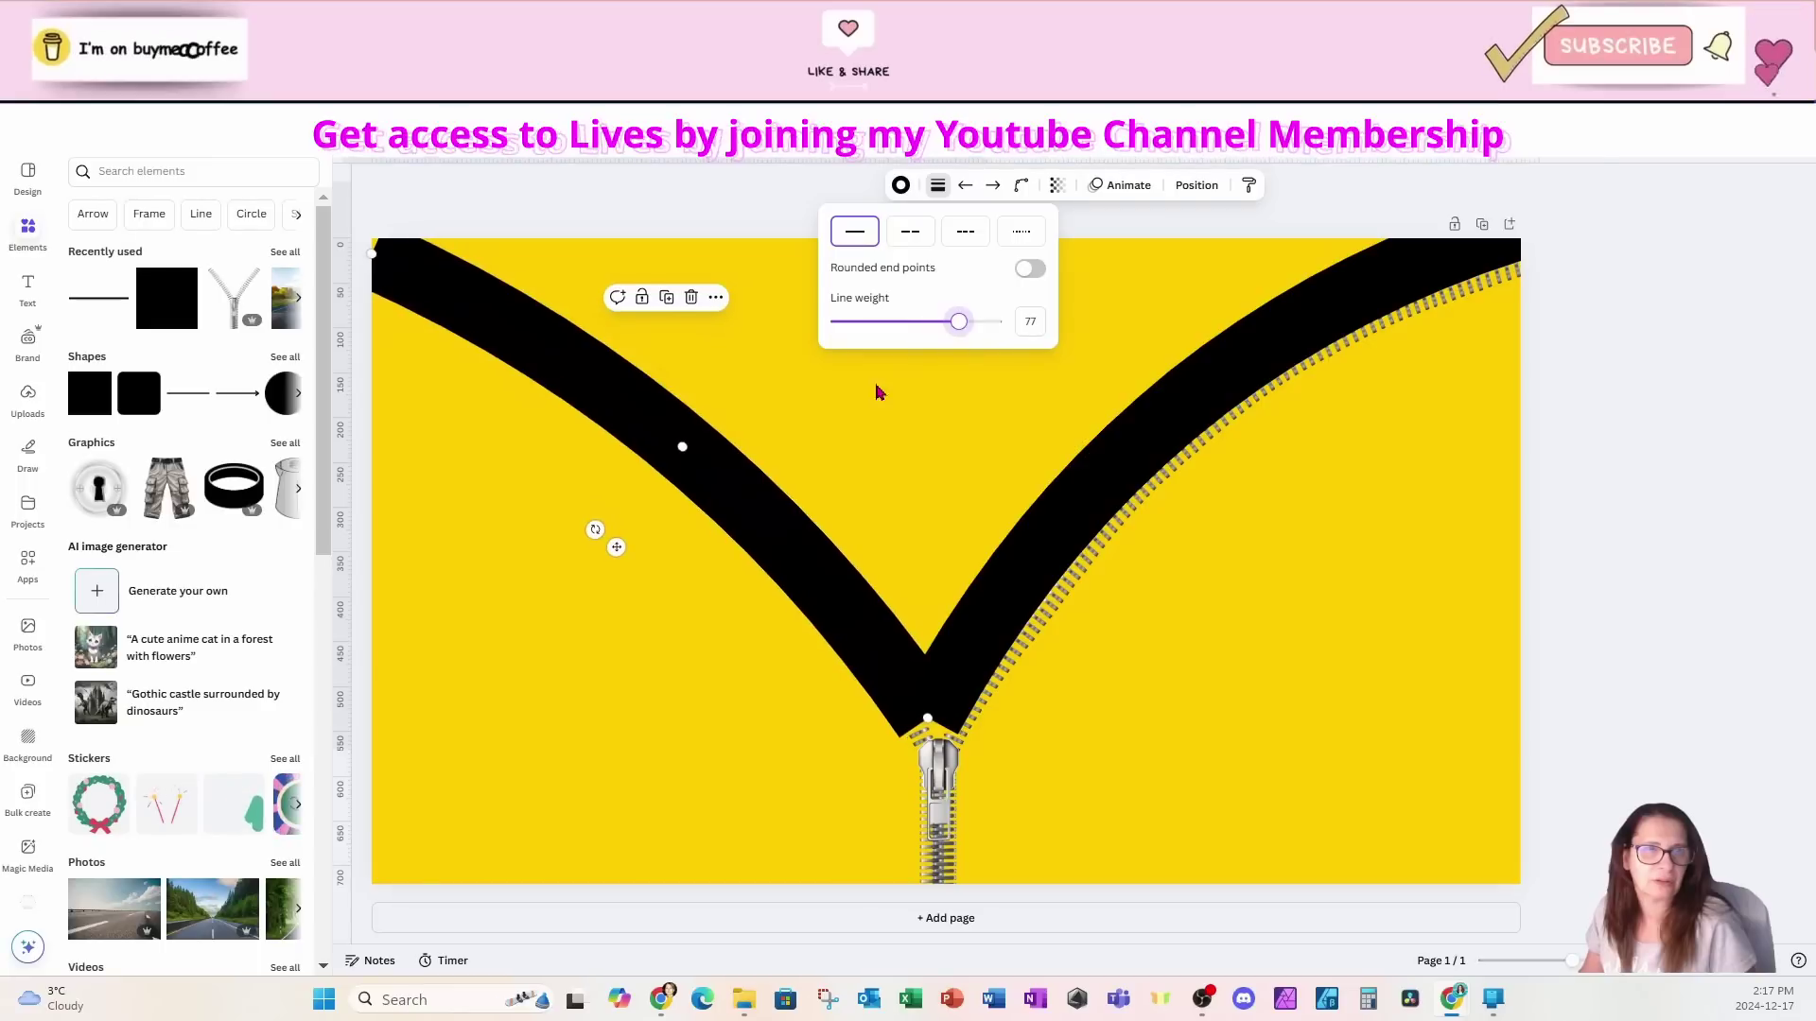
Step: Shift the left black curve to the inner side of its teeth, then raise the curves' lower ends and refine the right curve's bend
left_click_drag(720, 456, 730, 418)
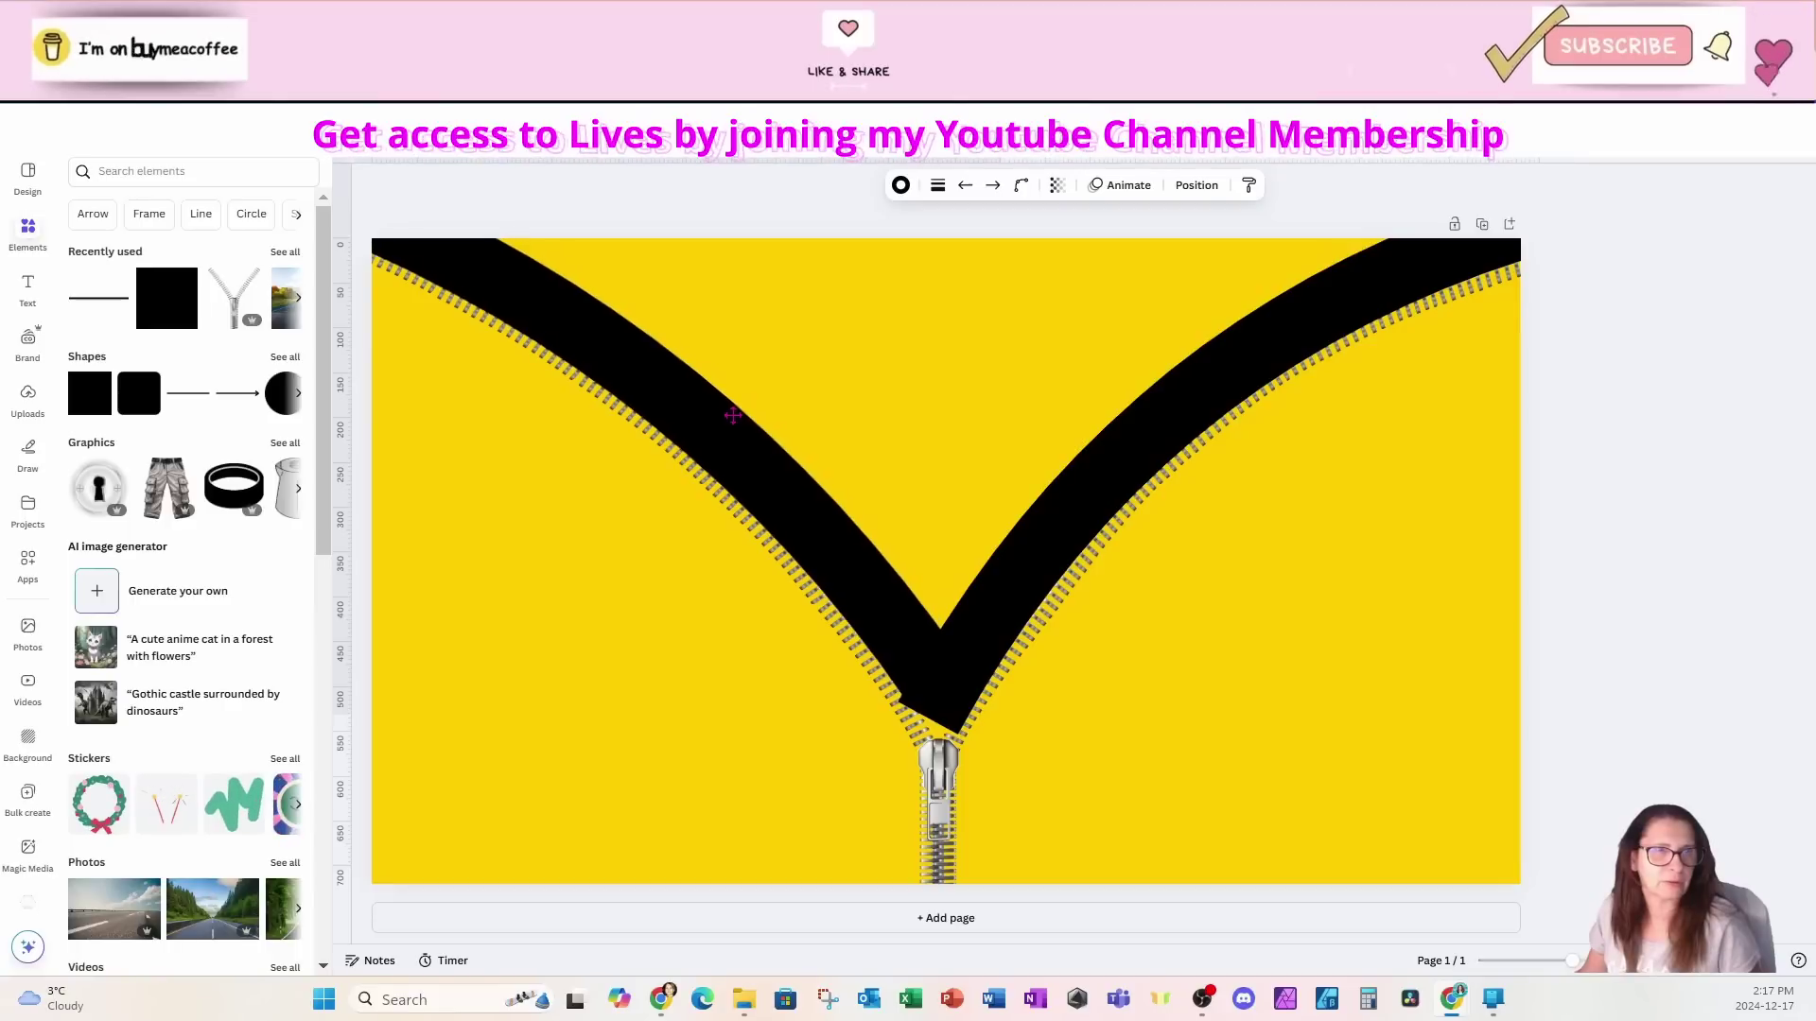
mouse_move(932, 686)
left_mouse_down()
mouse_move(924, 662)
mouse_move(931, 695)
mouse_move(946, 681)
left_mouse_up()
left_click(938, 707)
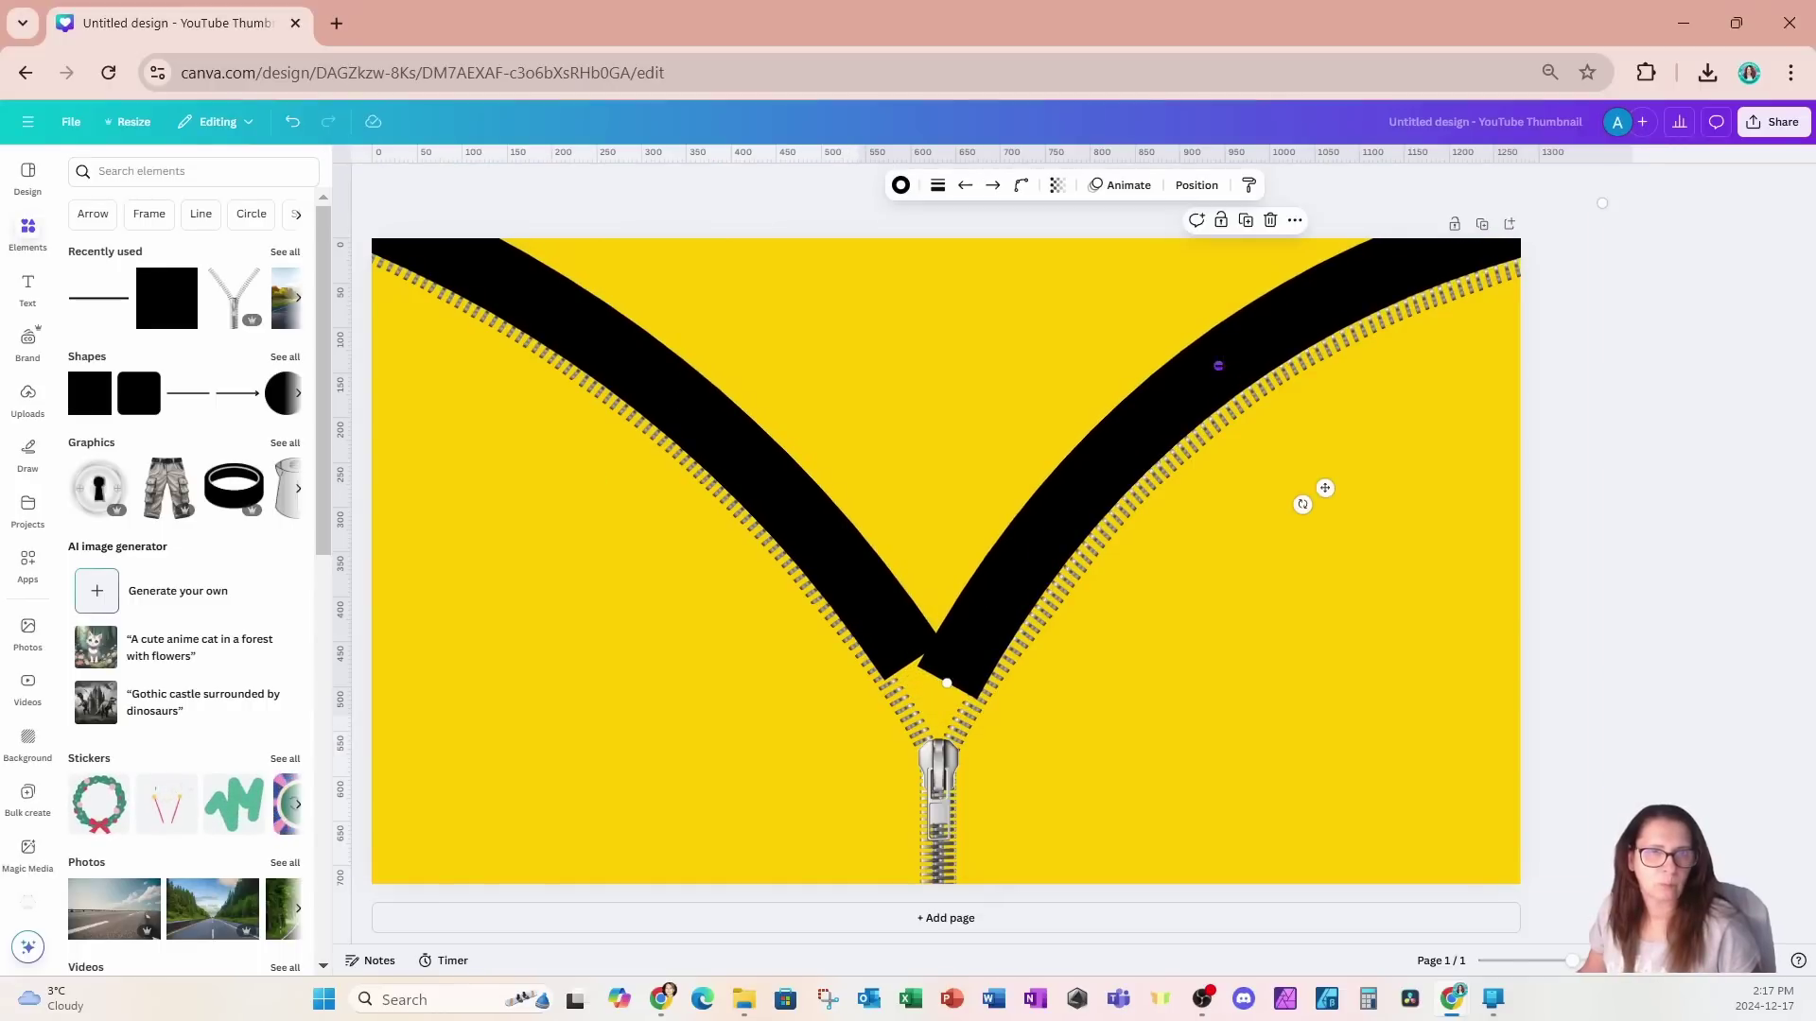
left_click_drag(1305, 495, 1226, 370)
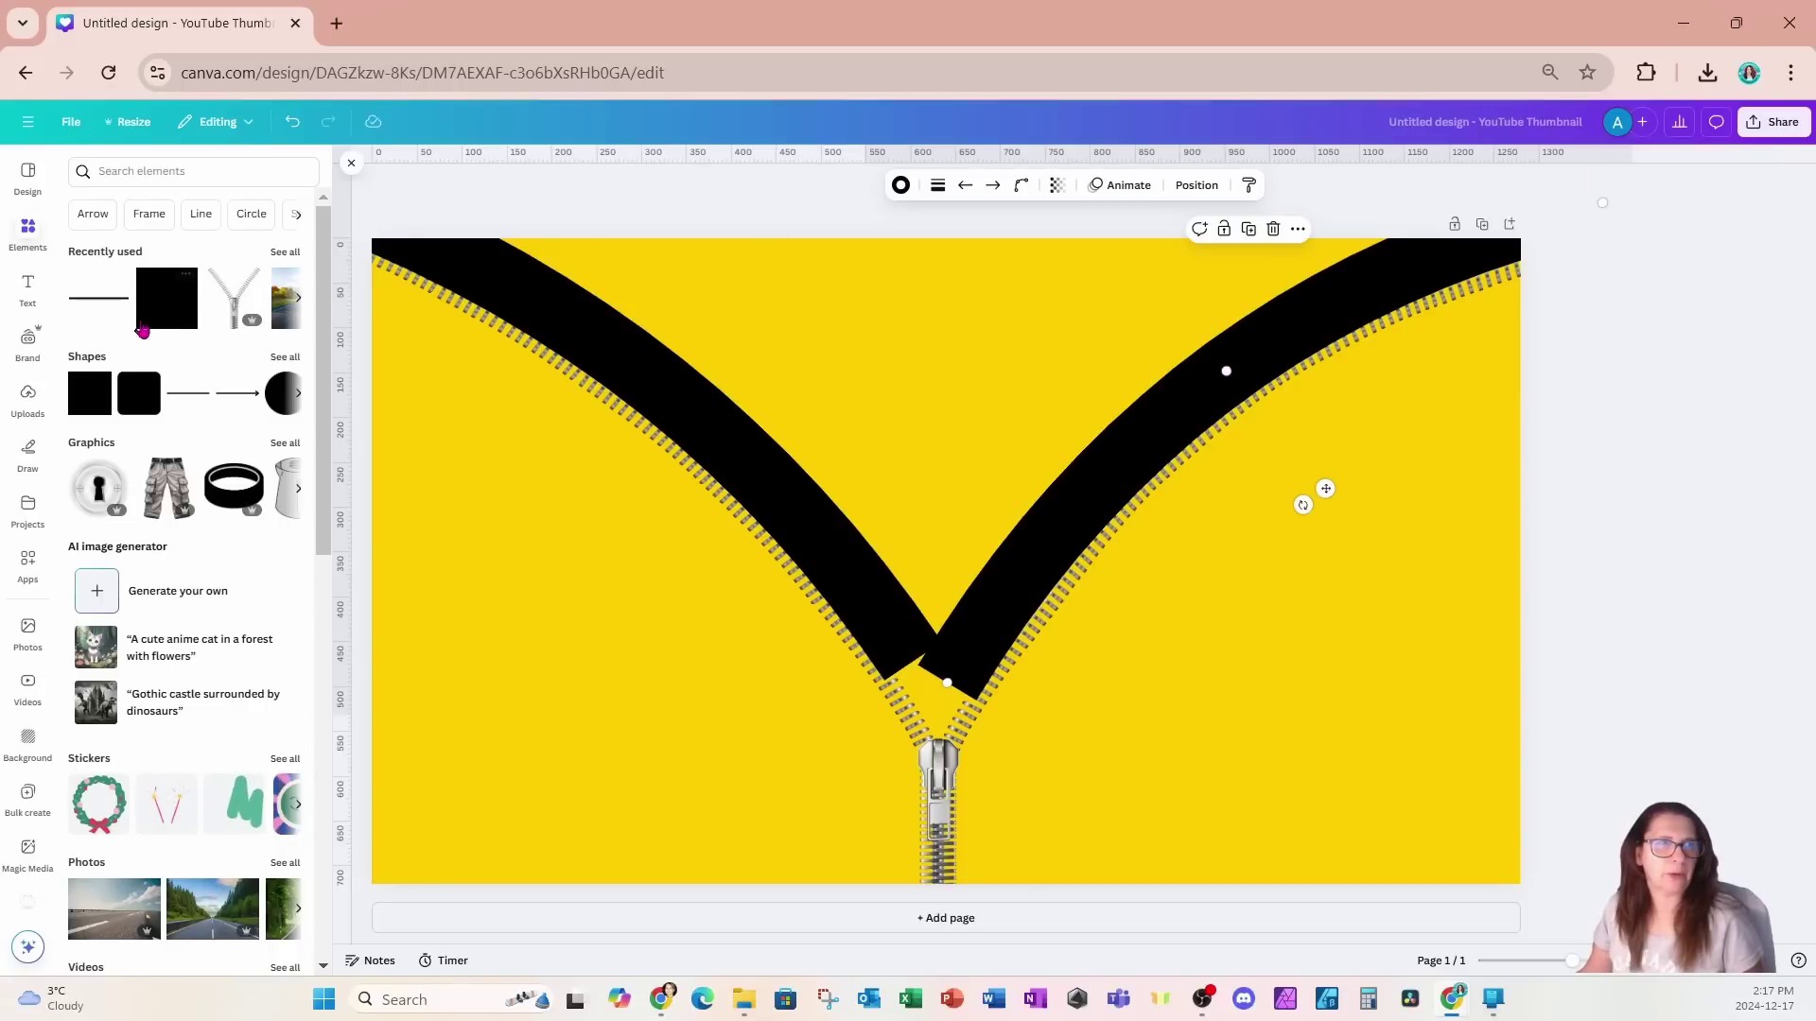
Step: Add a square, change it to a downward-pointing triangle, and fit it between the teeth just above the zipper pull
left_click(155, 318)
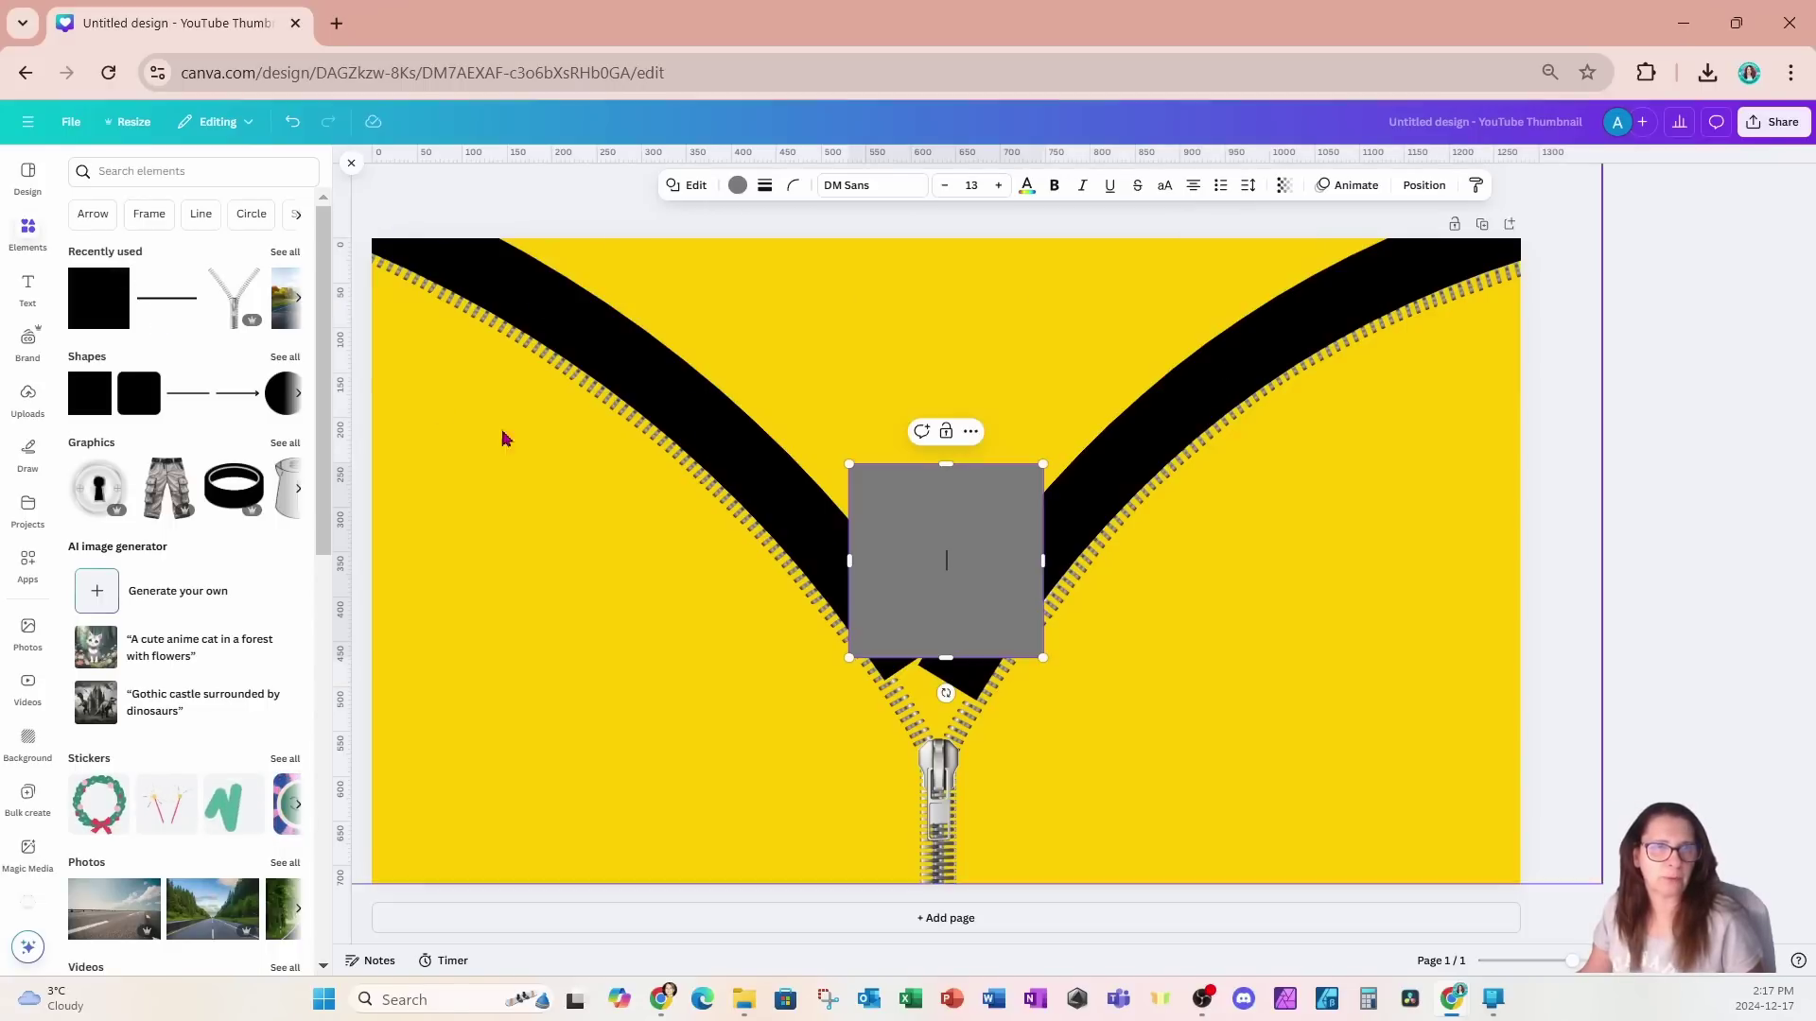
left_click(694, 186)
left_click(185, 318)
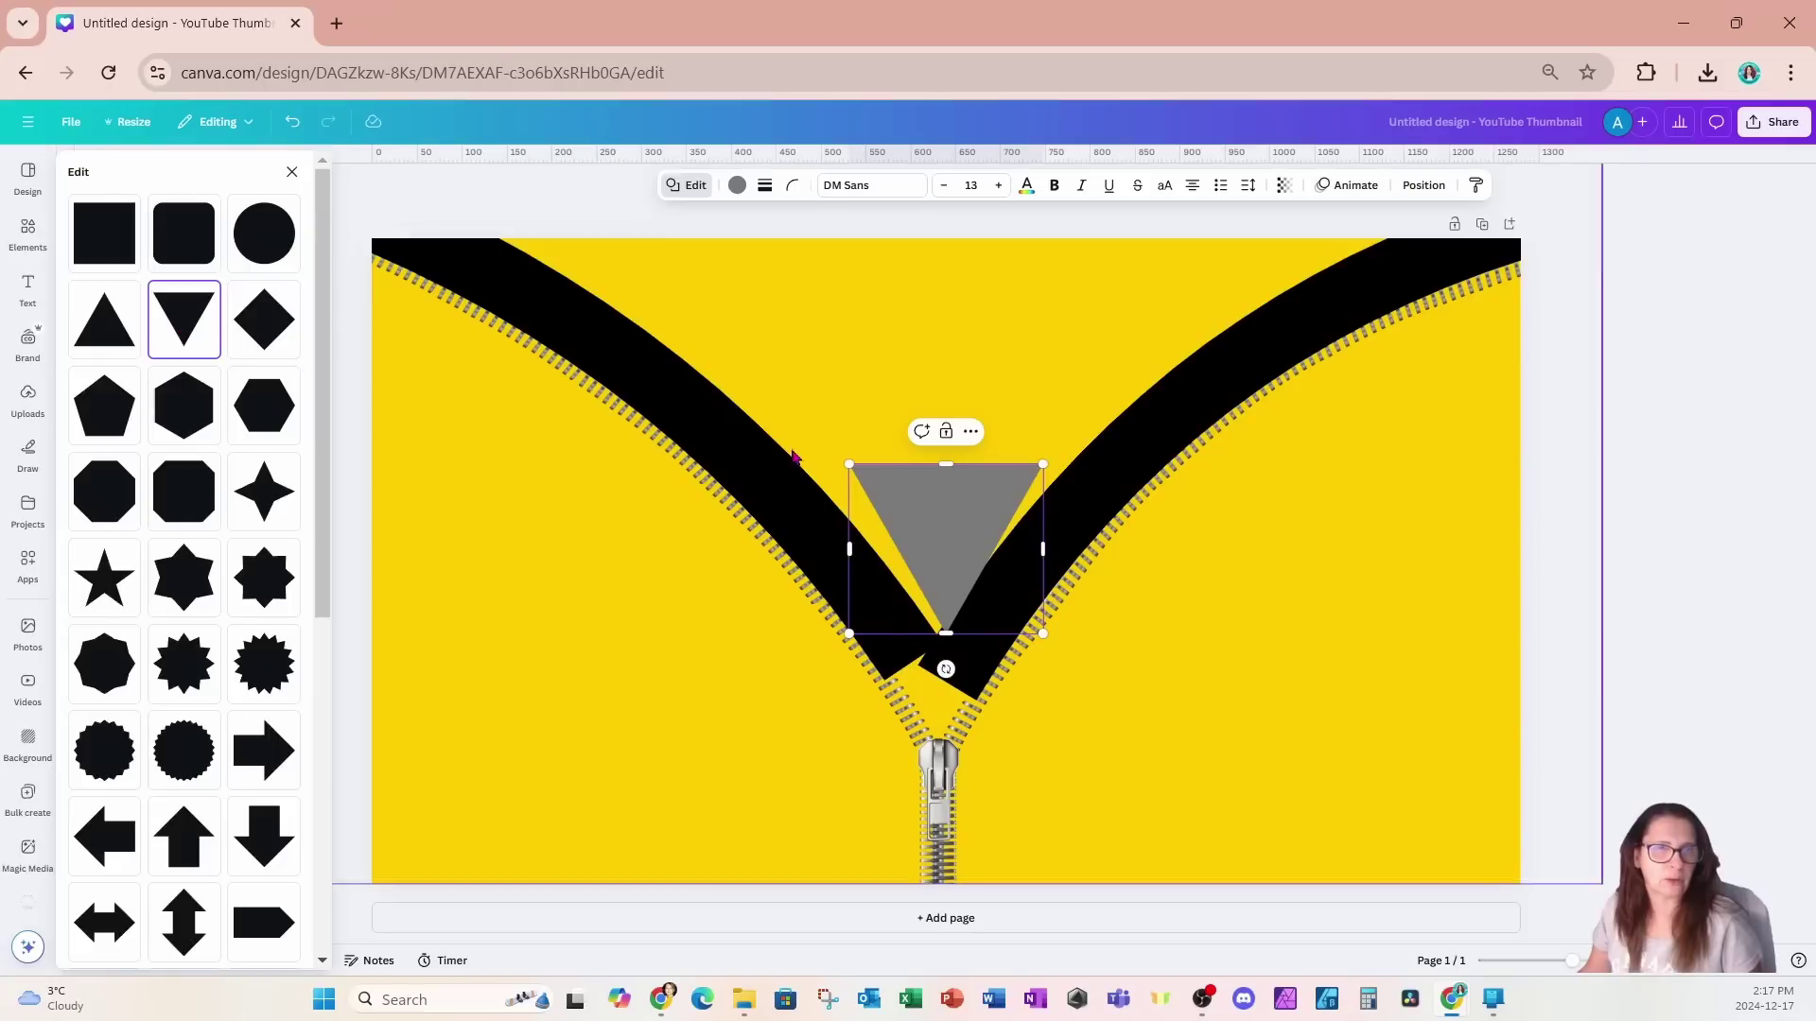
left_click_drag(926, 512, 915, 638)
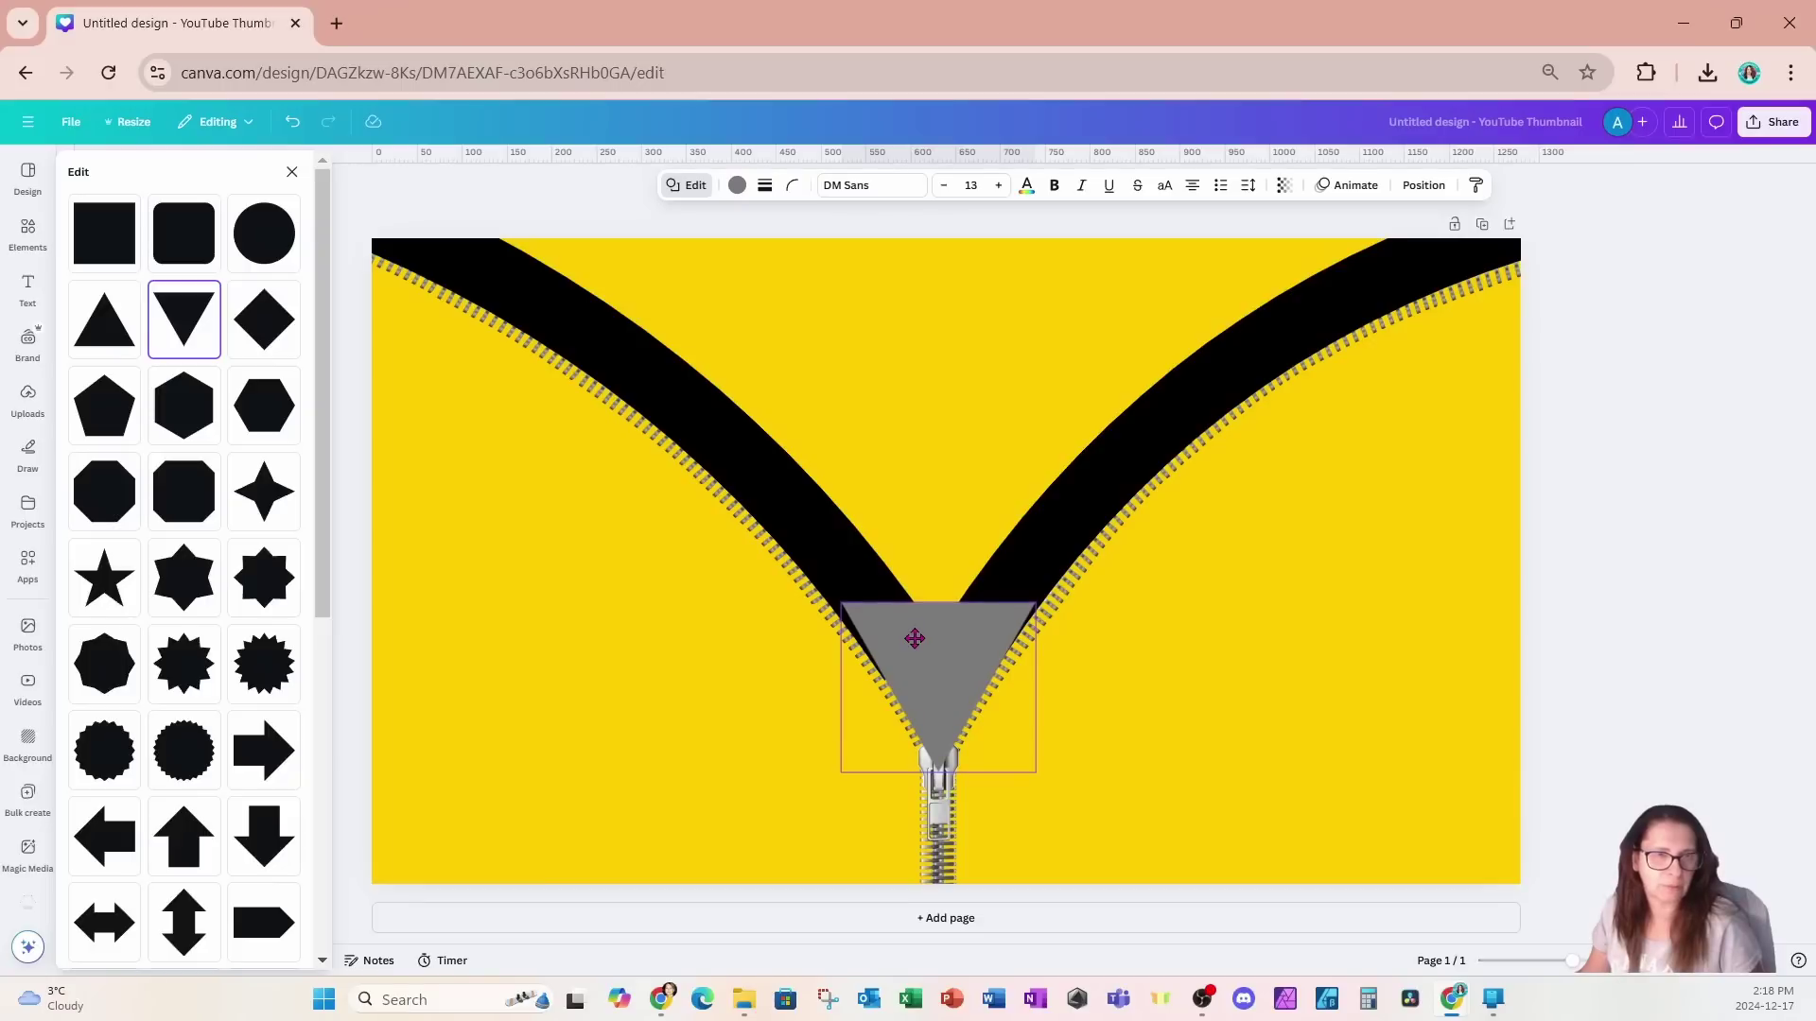
left_click_drag(914, 638, 914, 641)
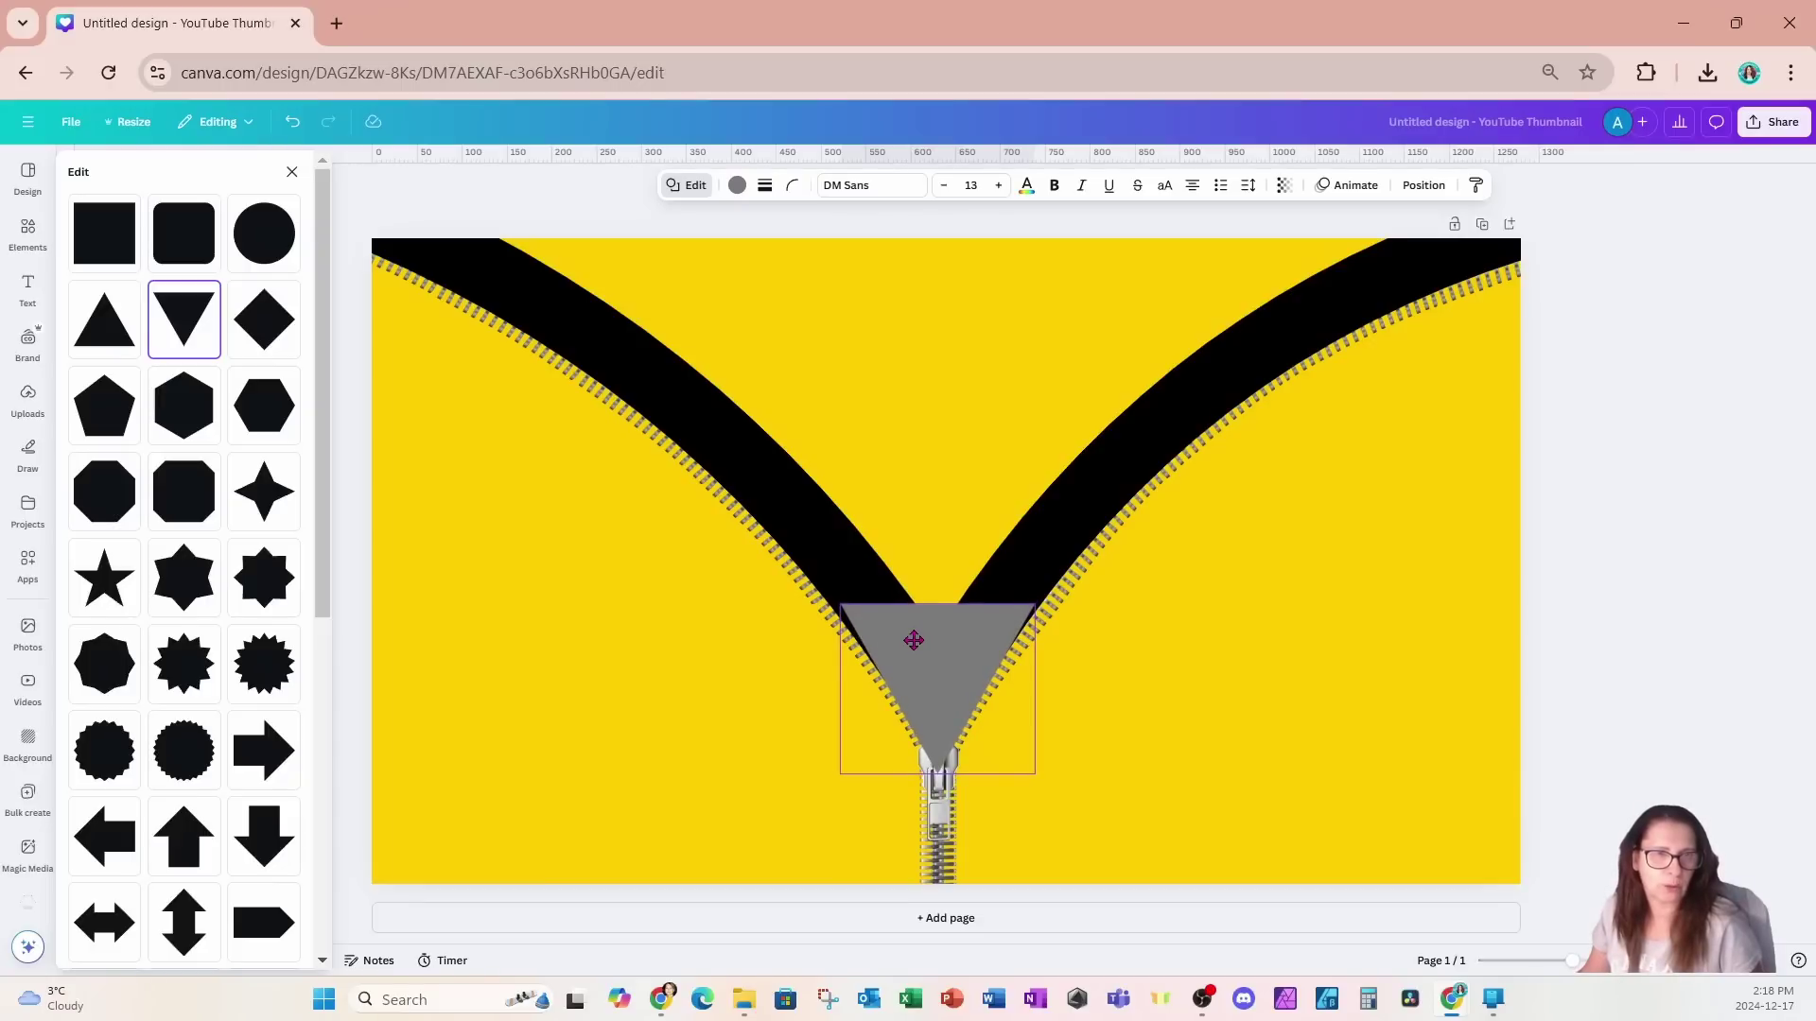
left_click_drag(914, 640, 916, 641)
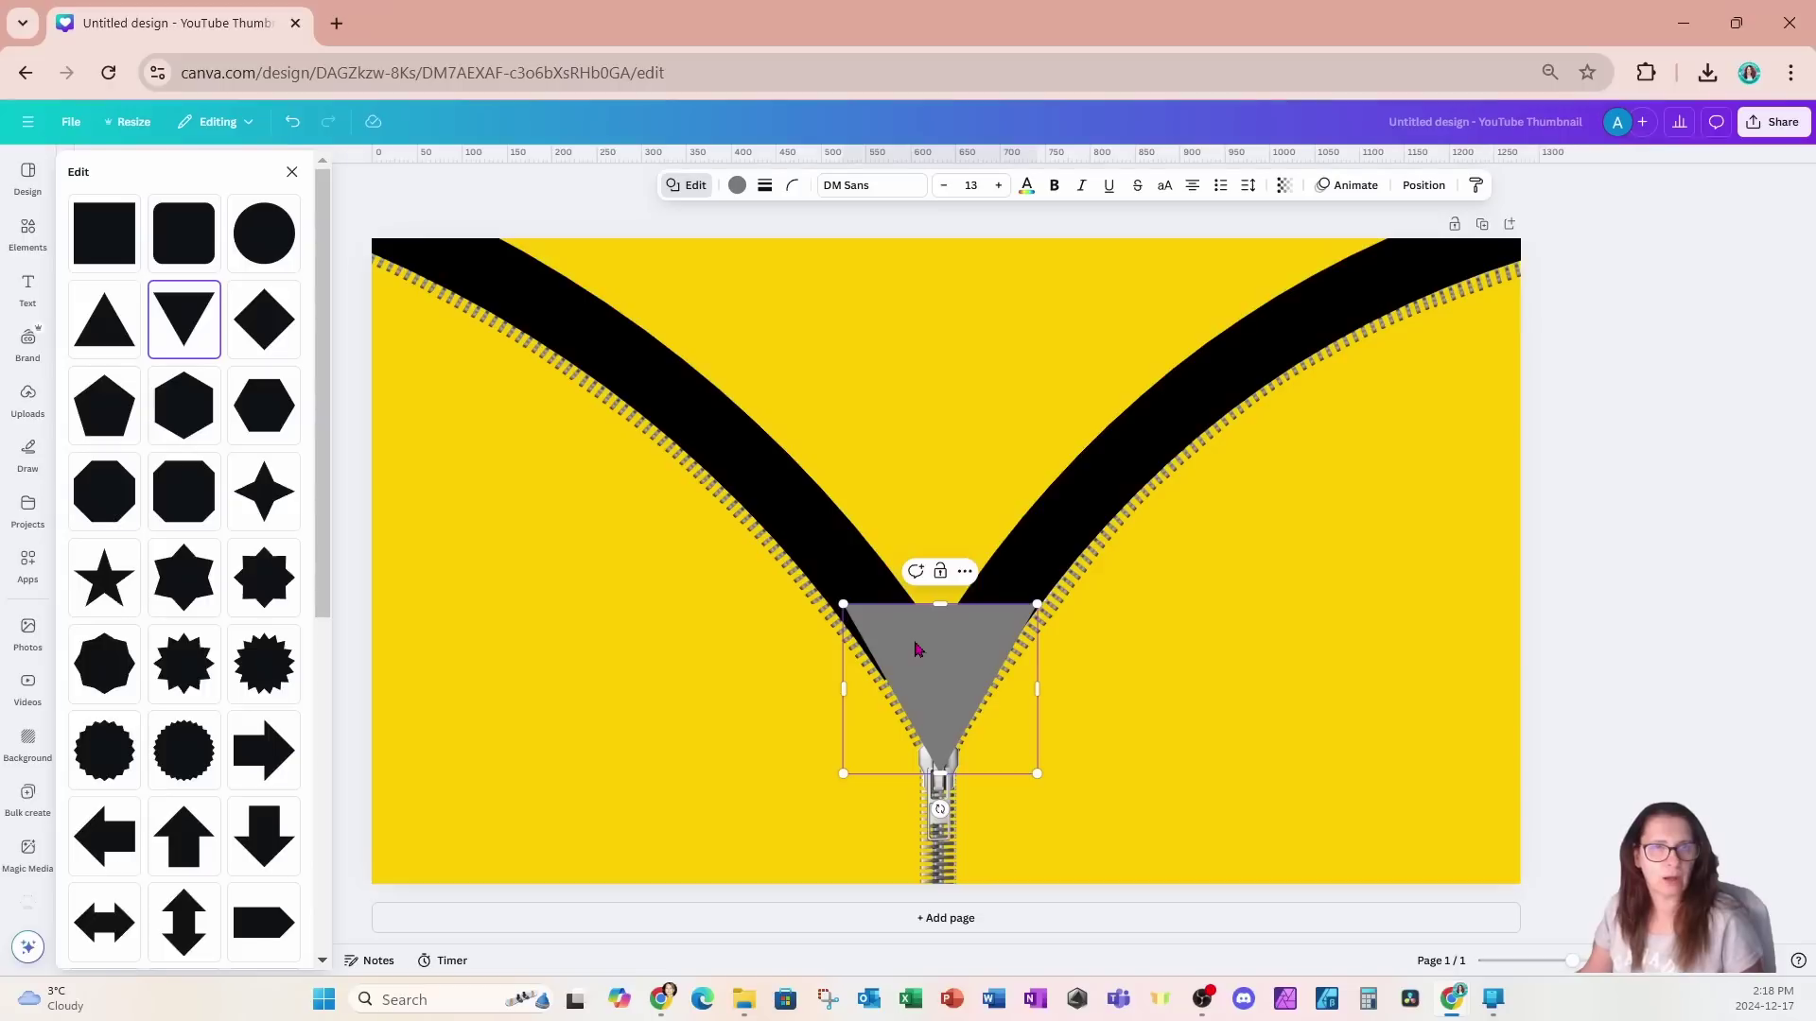
key("ctrl+z")
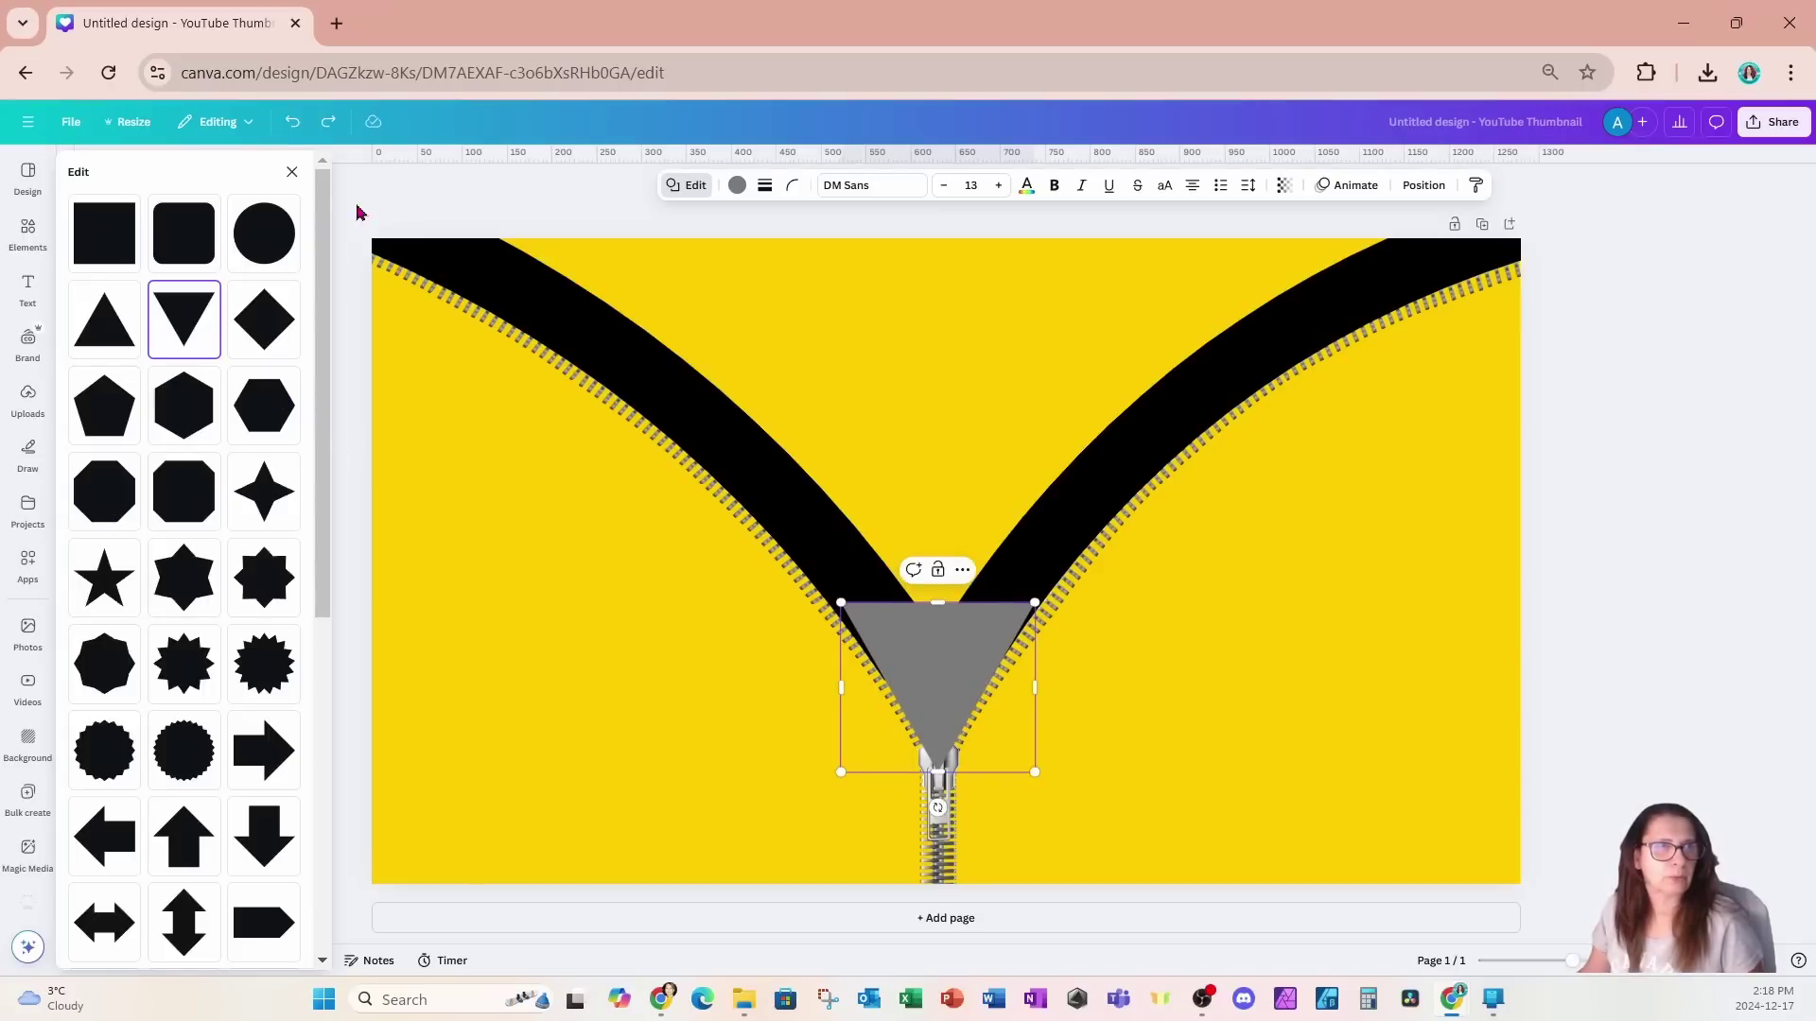
Step: Fill the open area above the triangle, between the two black curves, with stacked rectangles made from square shapes
left_click(26, 234)
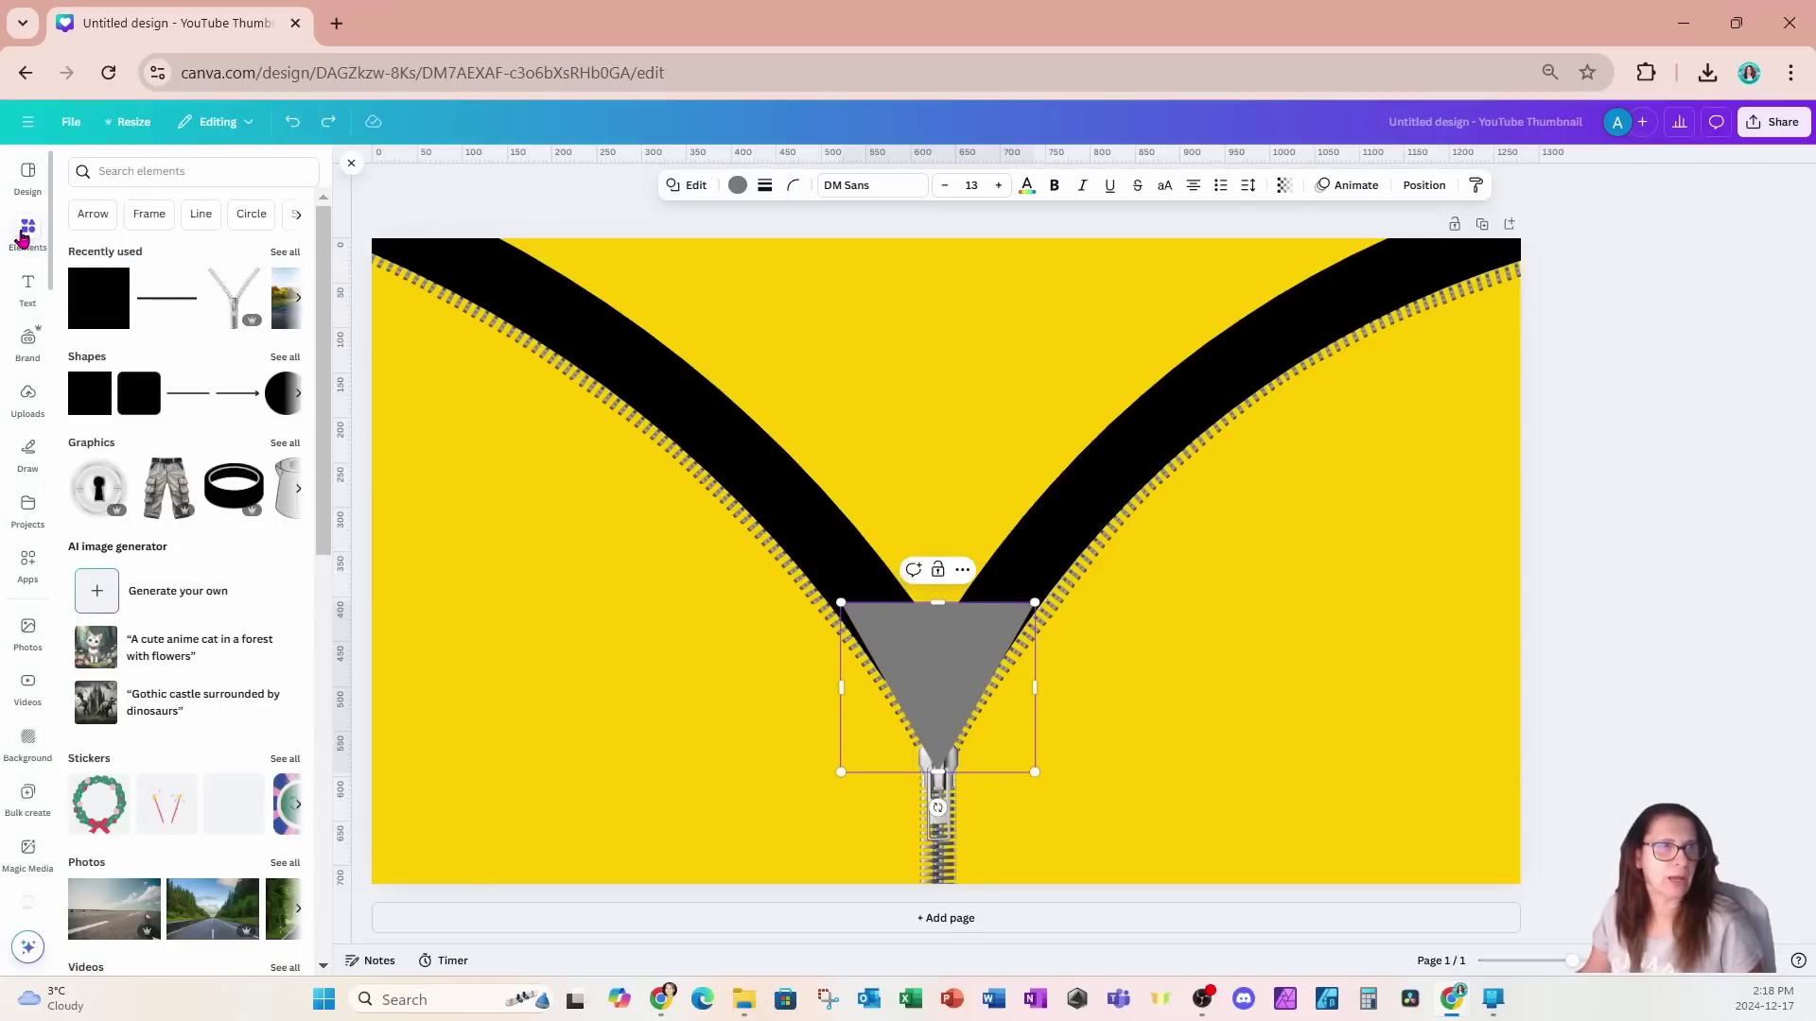
left_click(94, 304)
left_click_drag(895, 555, 805, 316)
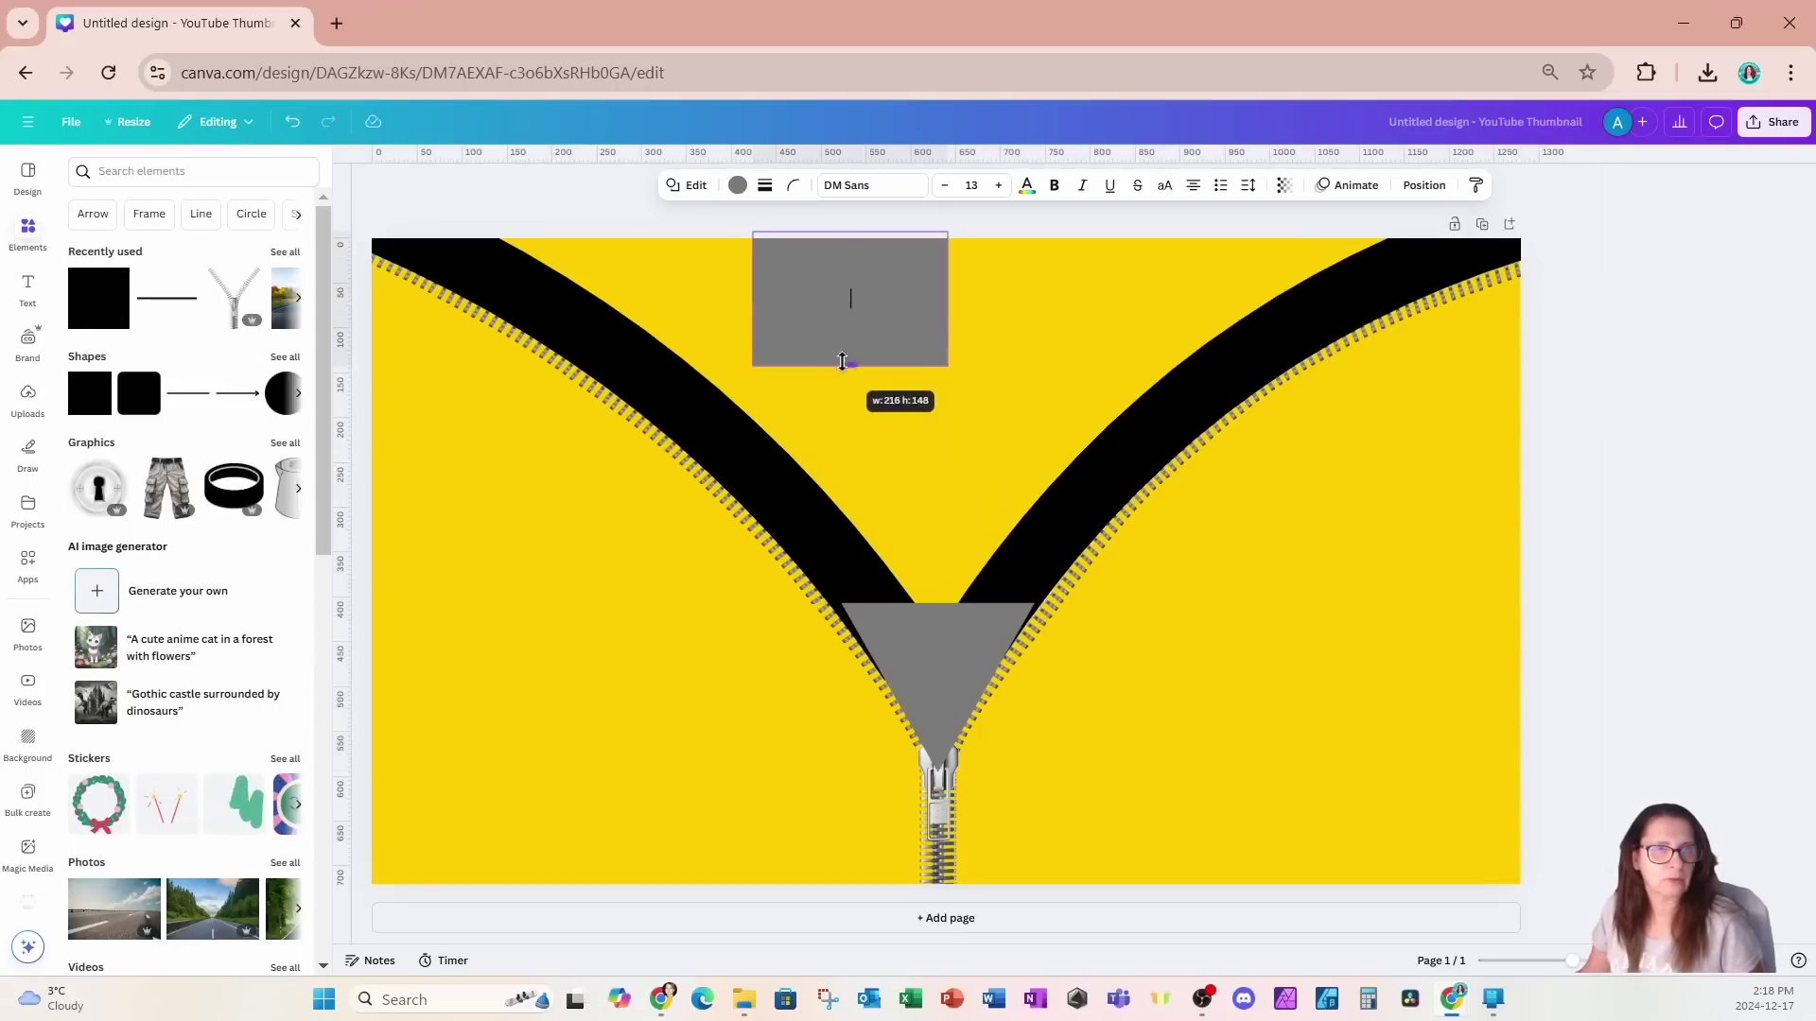
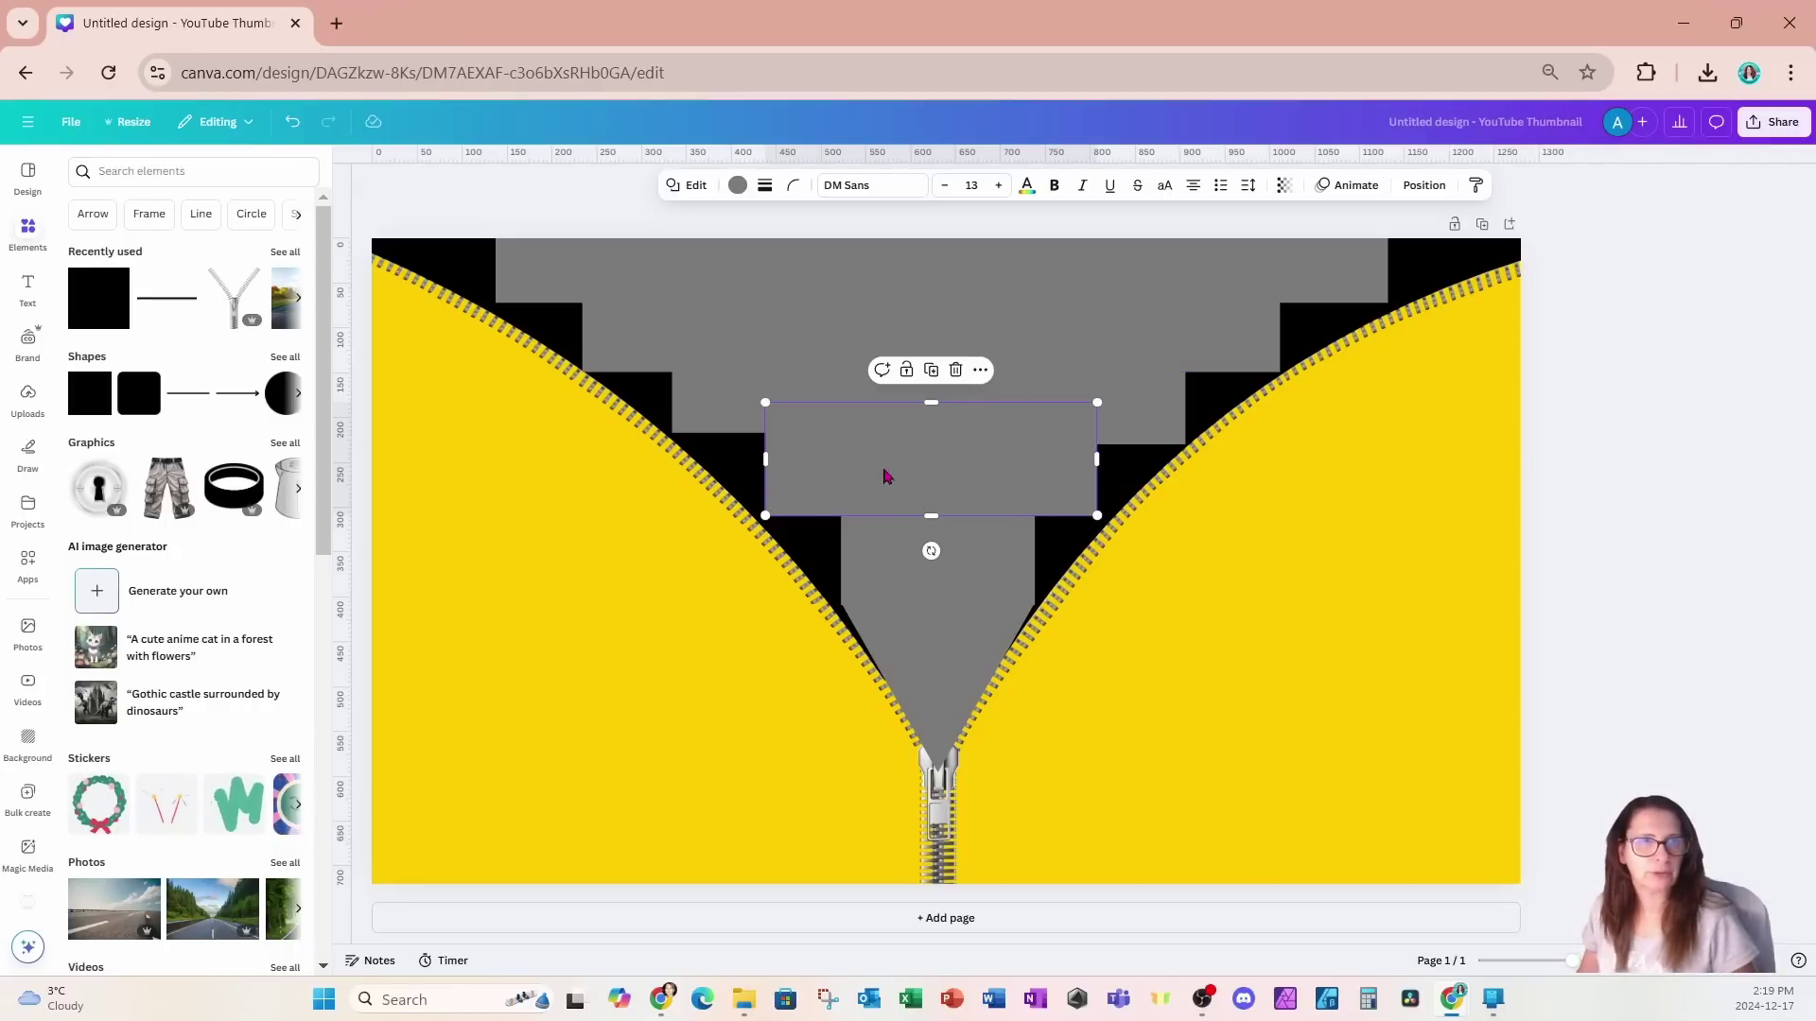
Step: Select all the gray rectangles together with the triangle and recolor them white
left_click(1432, 187)
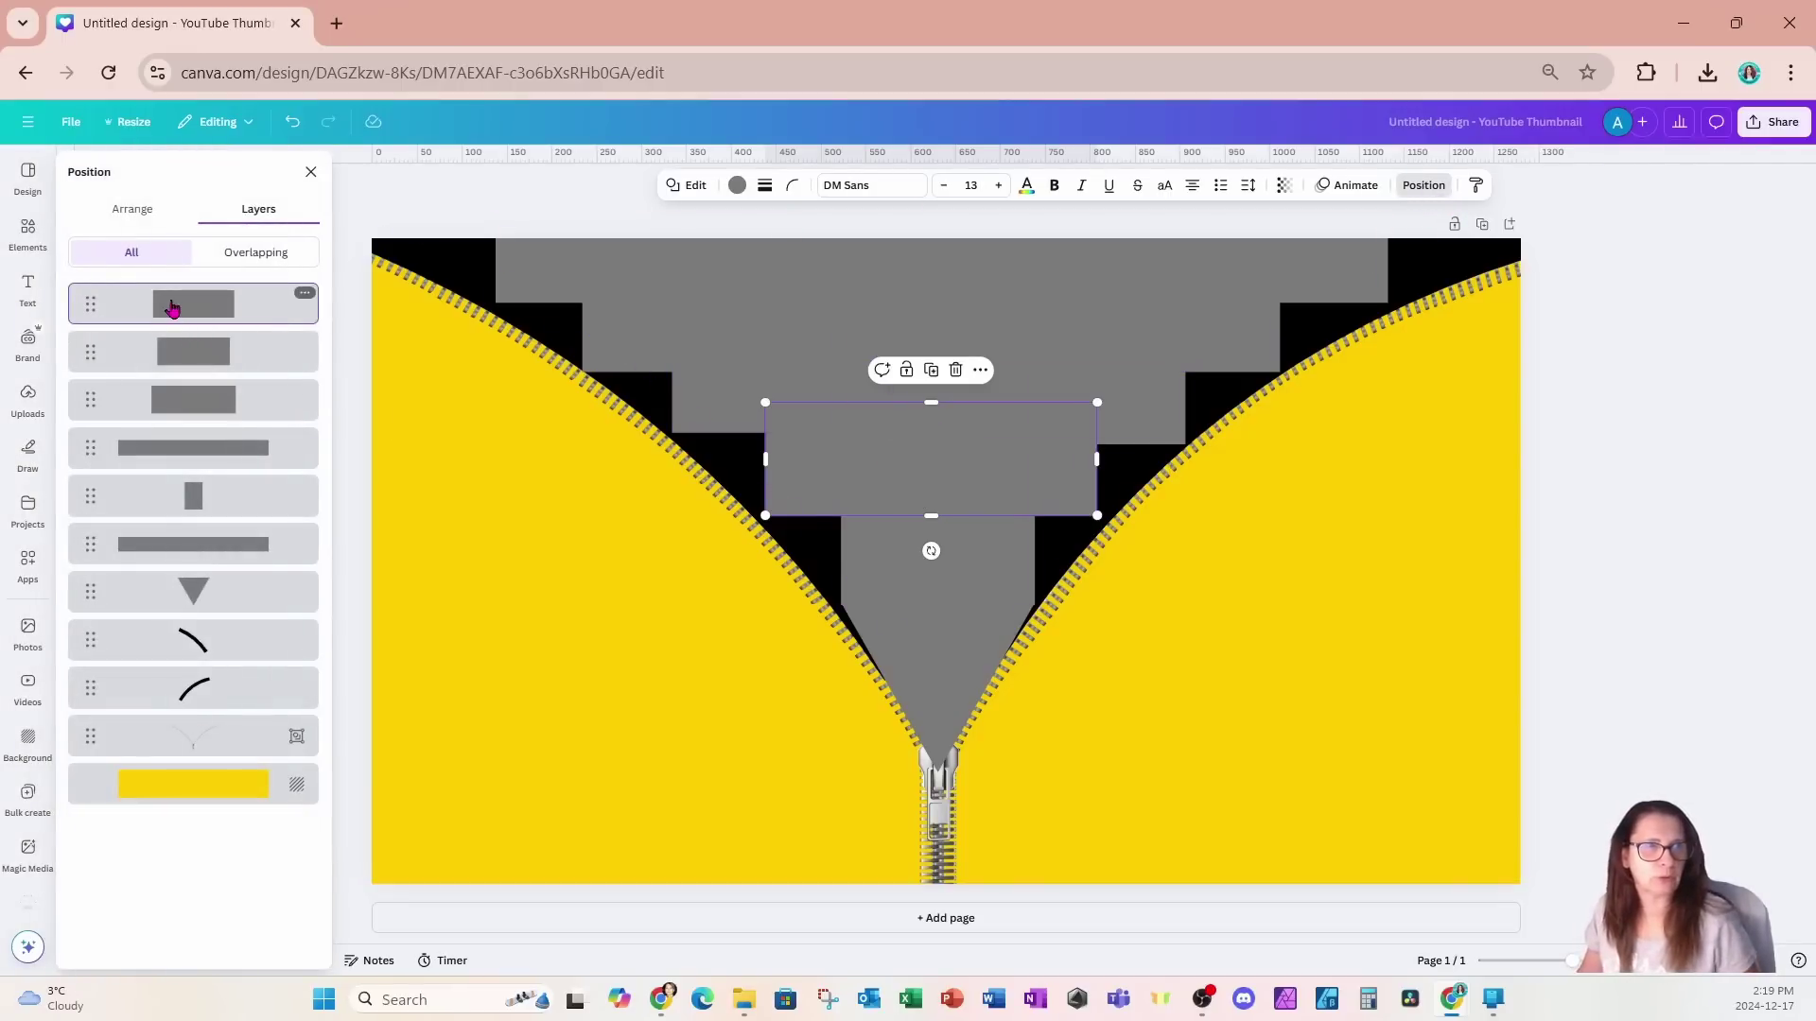
left_click(224, 597, "shift")
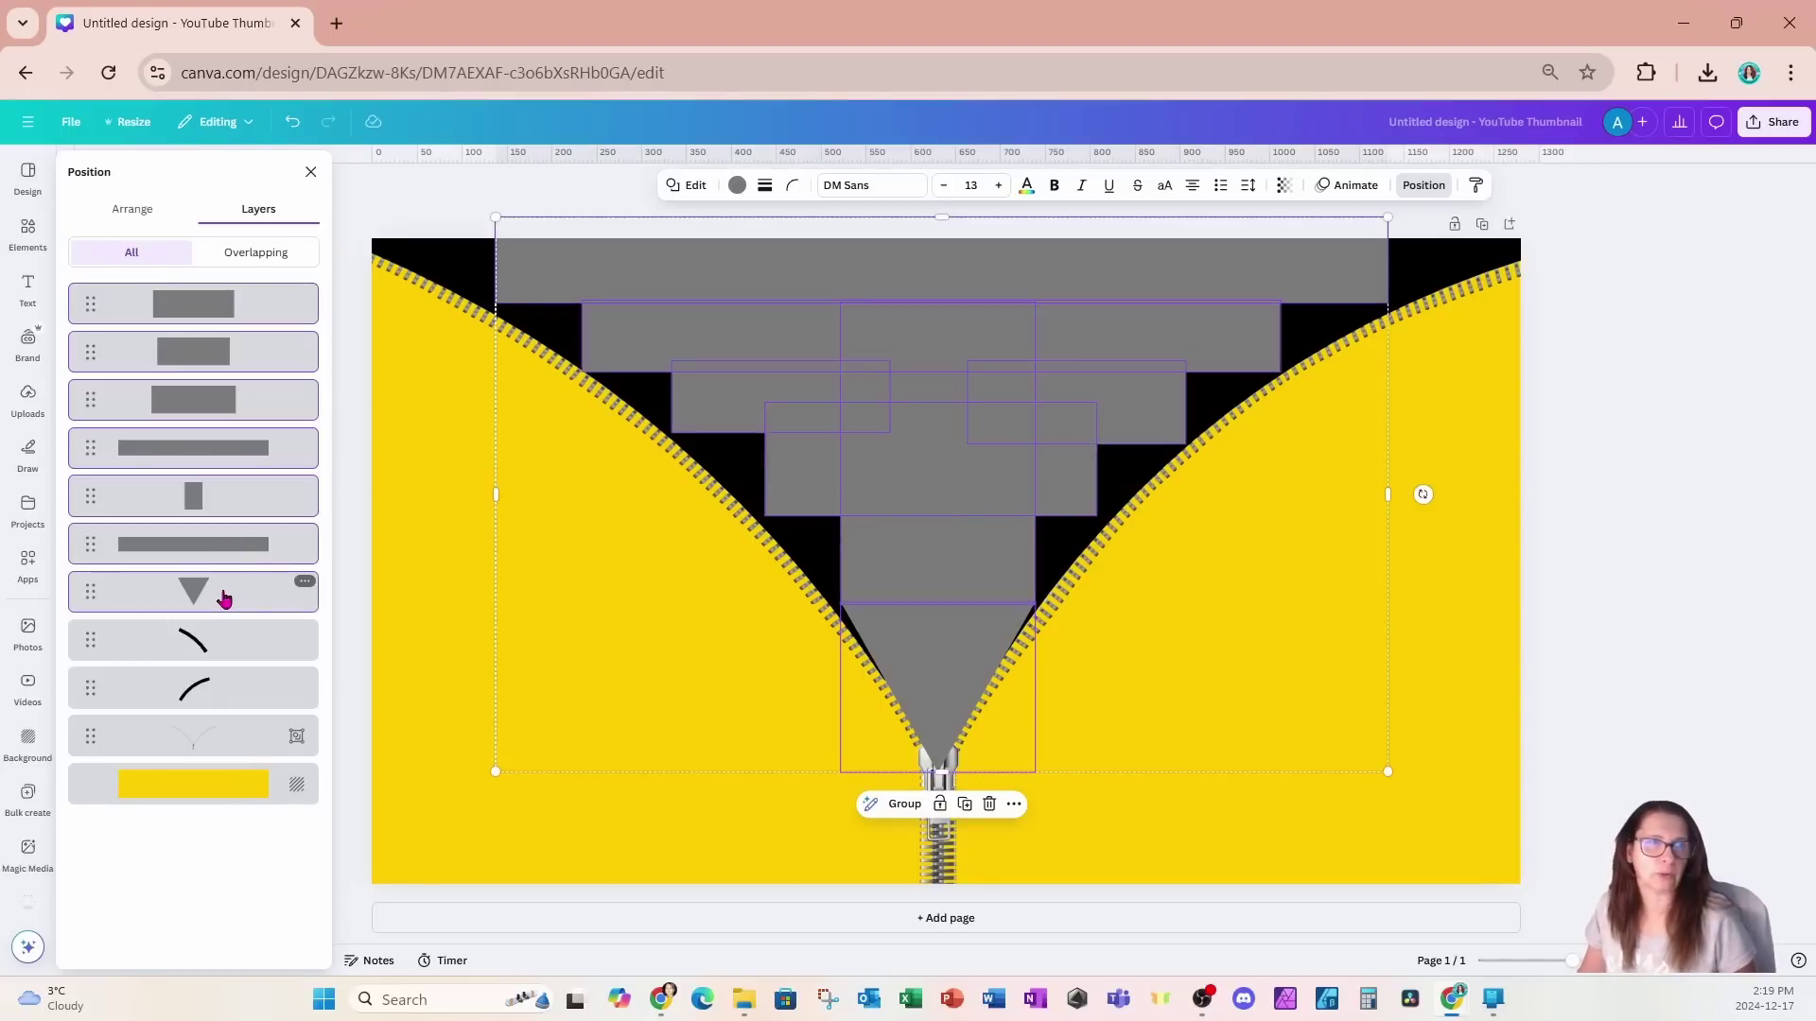
left_click(737, 187)
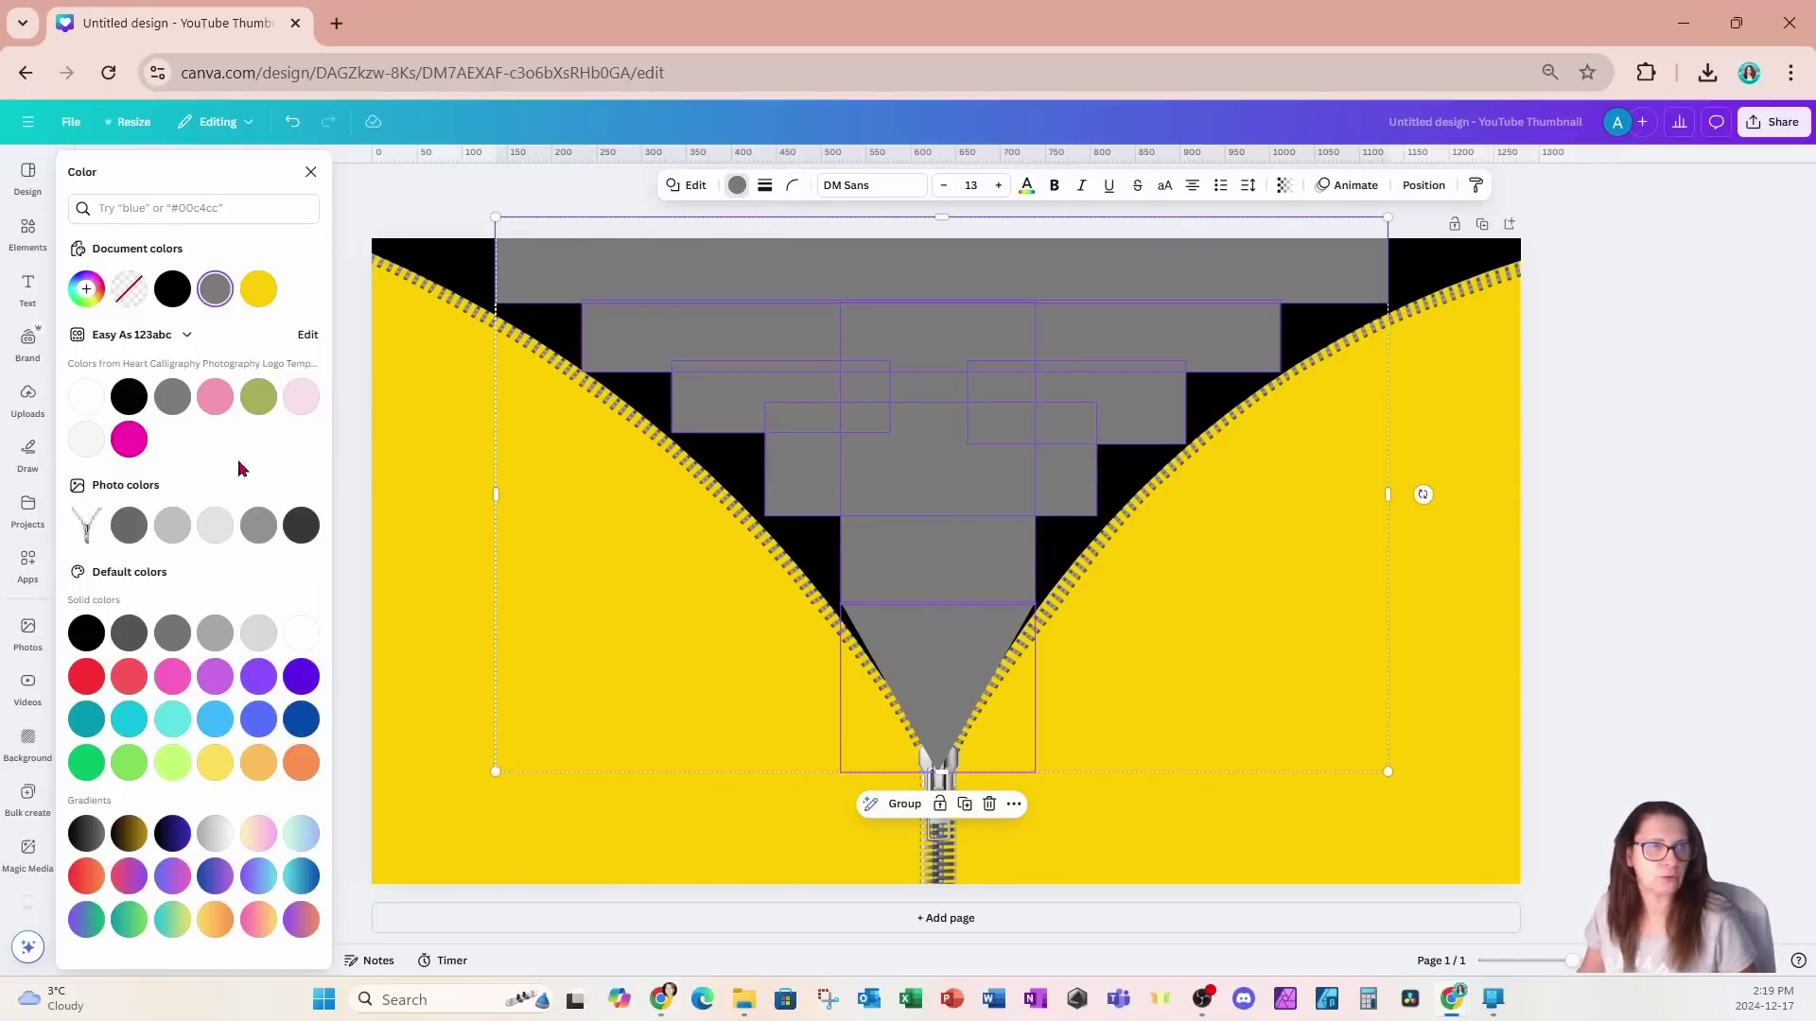
left_click(85, 398)
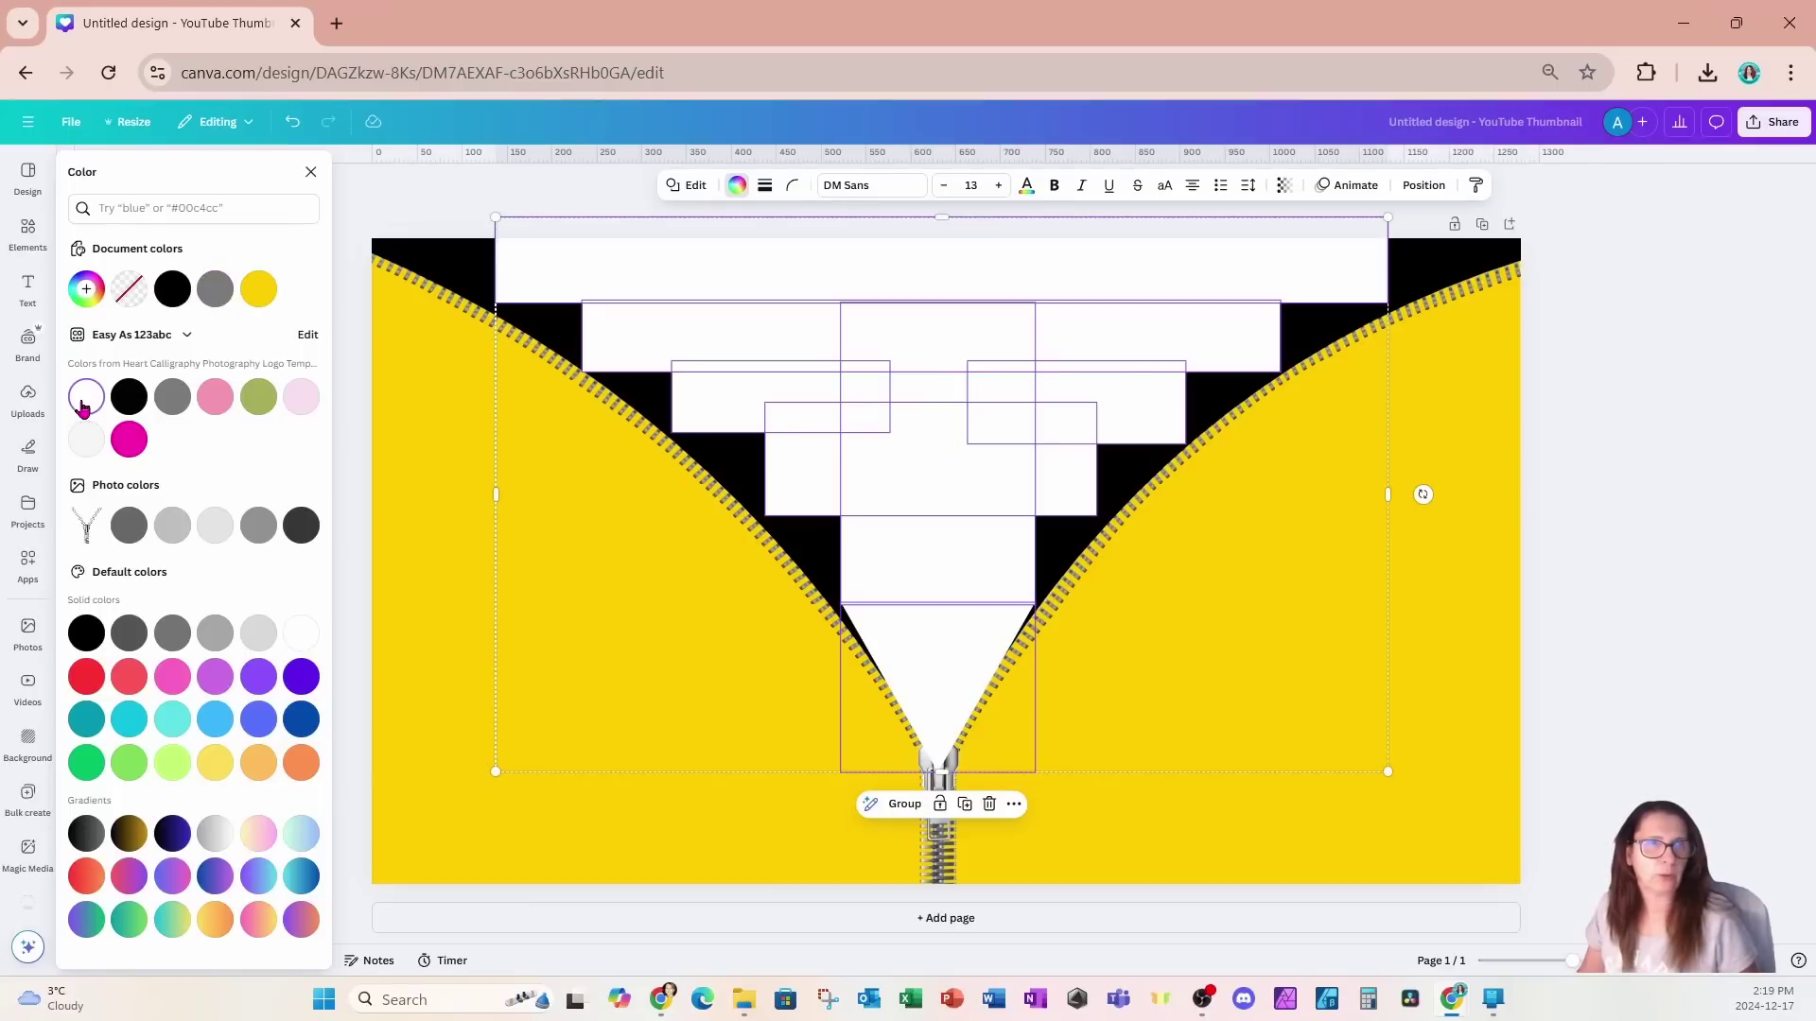
left_click(310, 172)
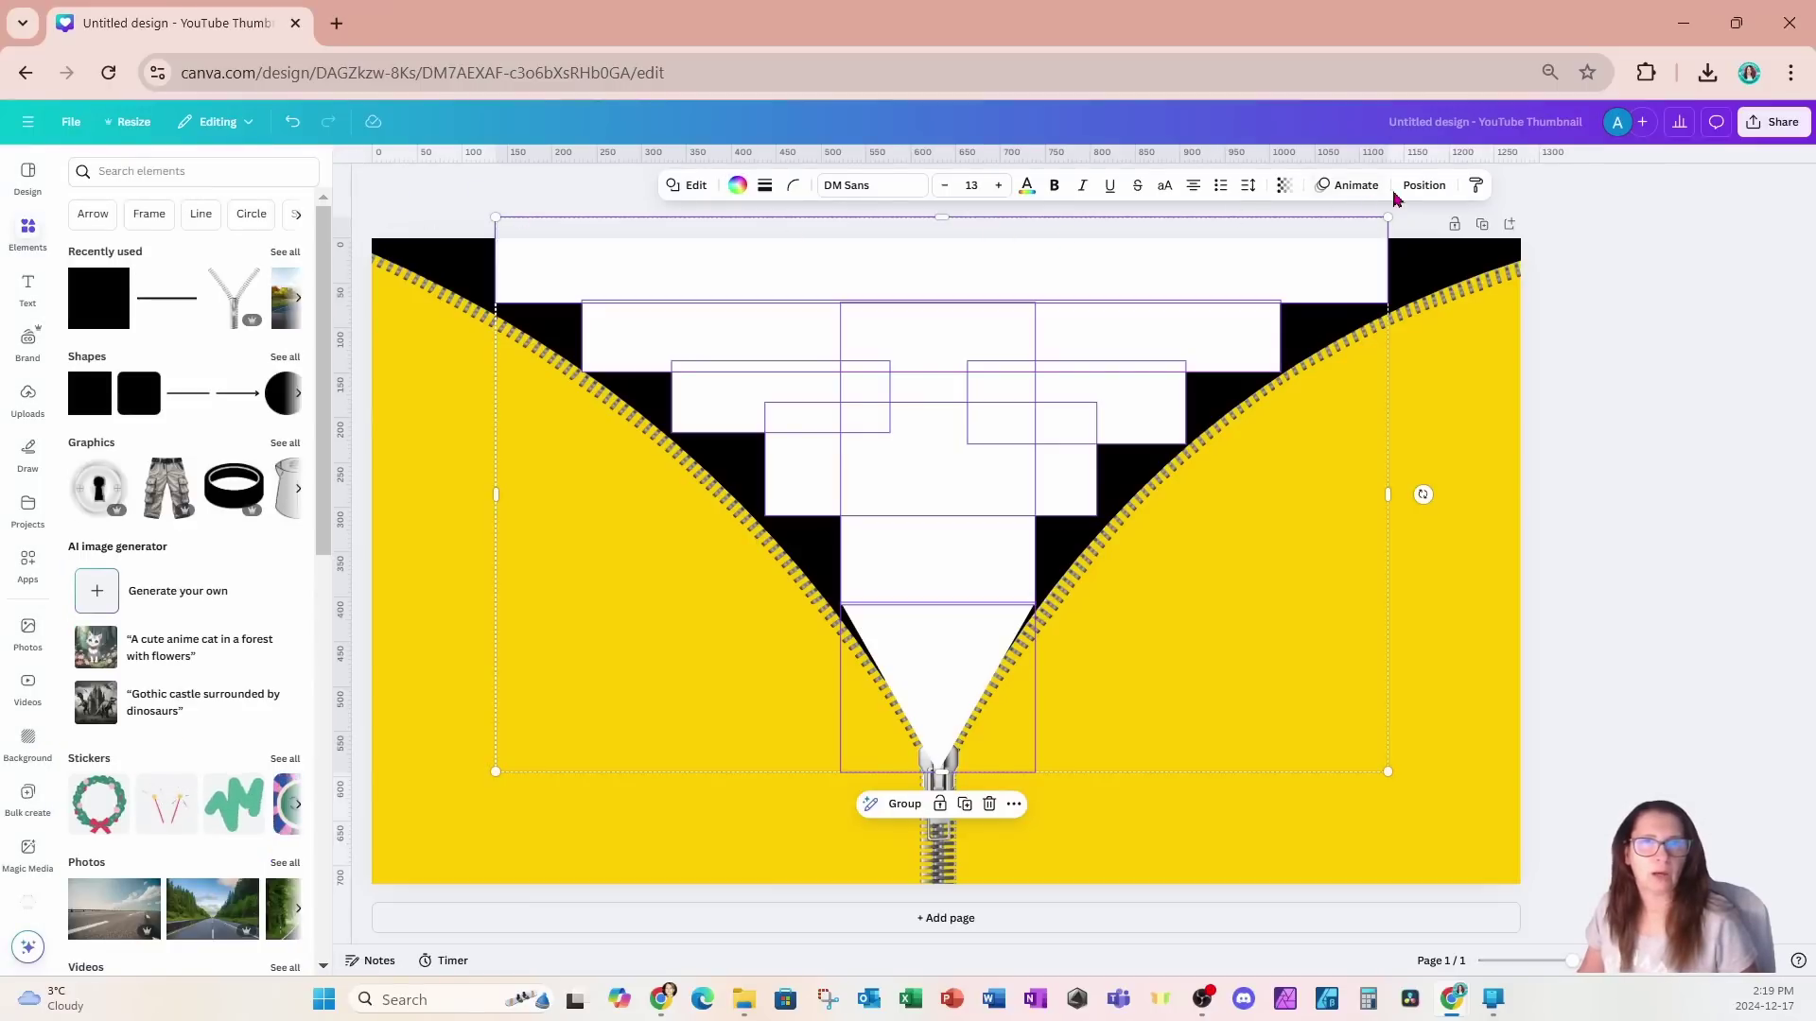
Step: Select both black curved lines in the layer list and recolor them white
left_click(1421, 184)
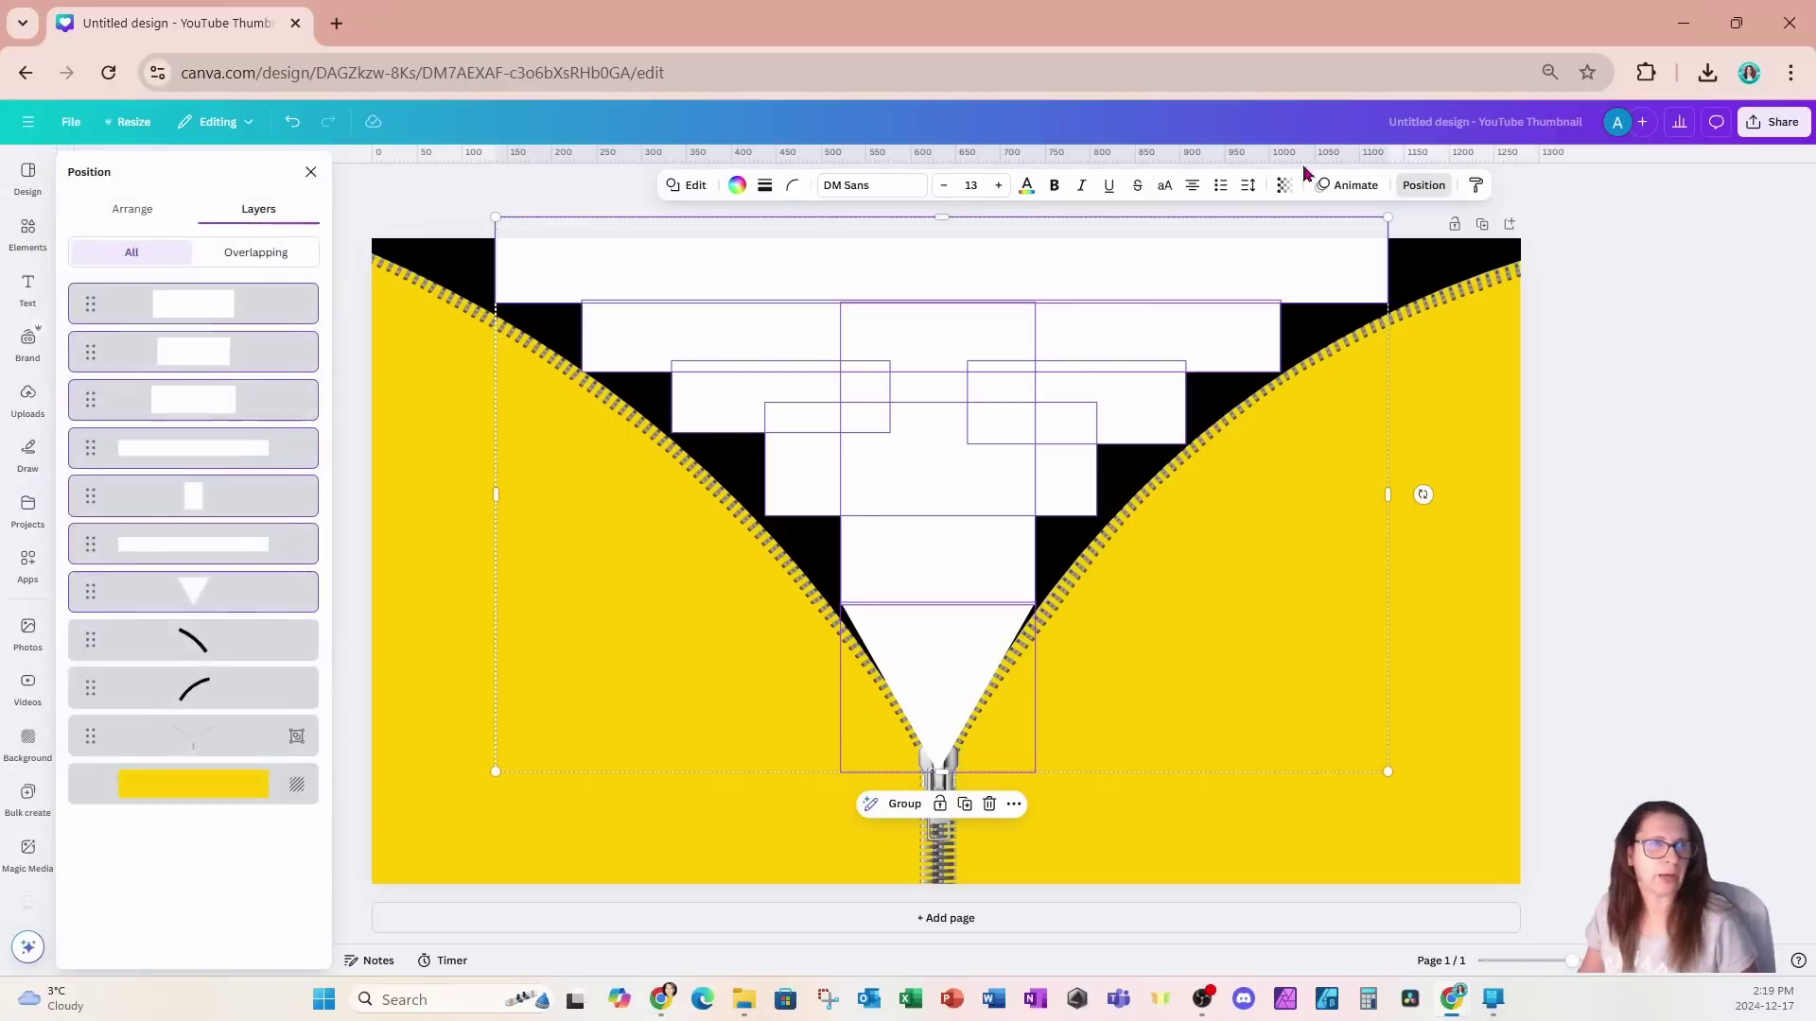
left_click(210, 647)
left_click(210, 689, "shift")
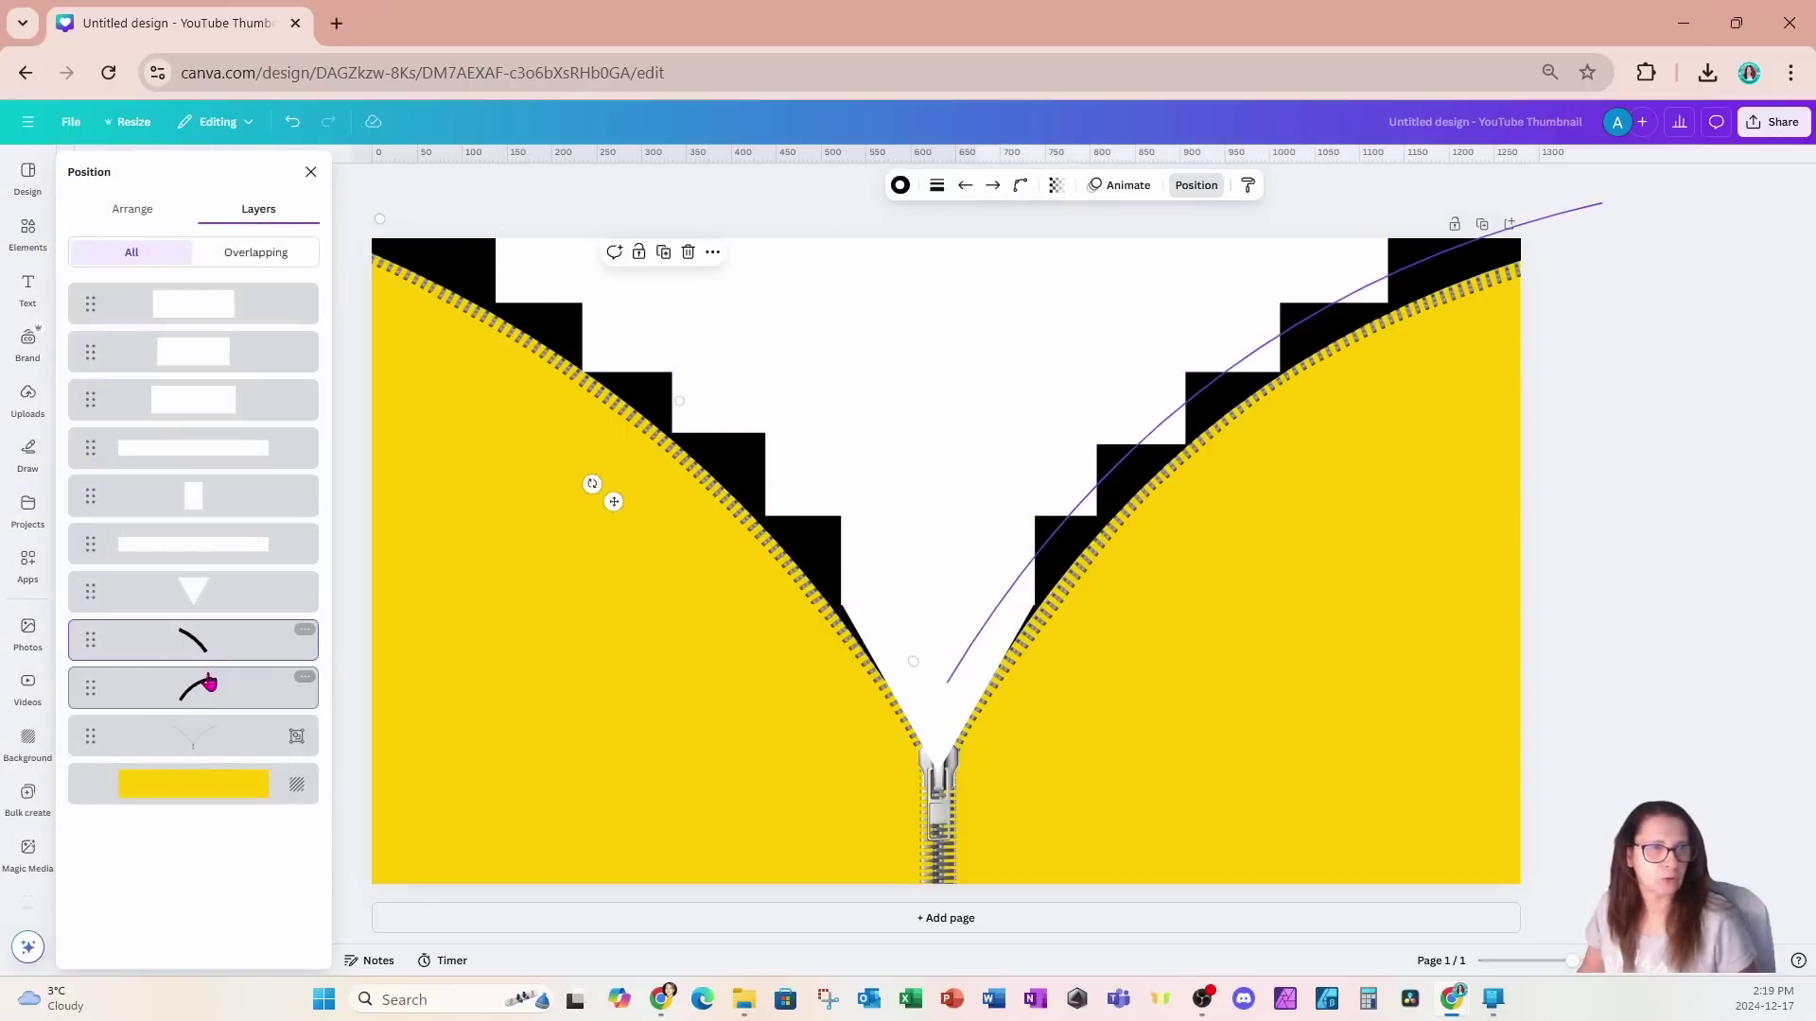
left_click(899, 186)
left_click(95, 405)
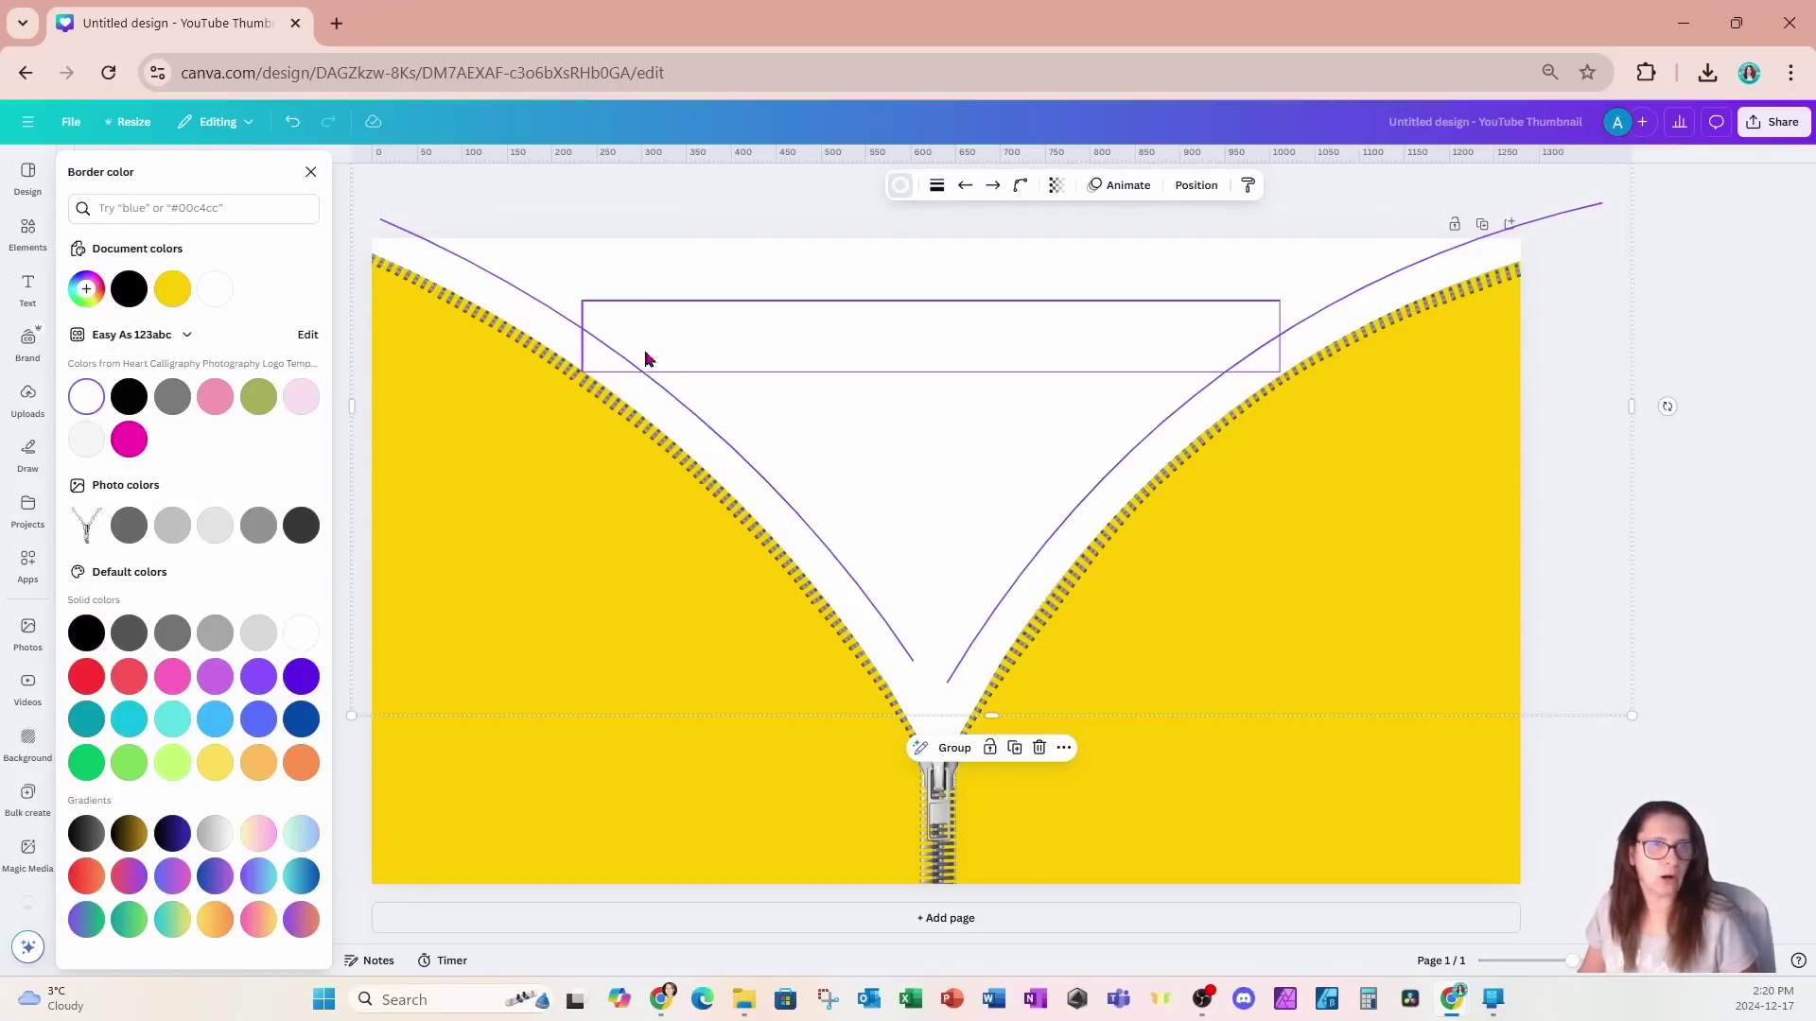
Step: Move the grouped zipper layer to the front, above all the white shapes and curved lines
left_click(1195, 185)
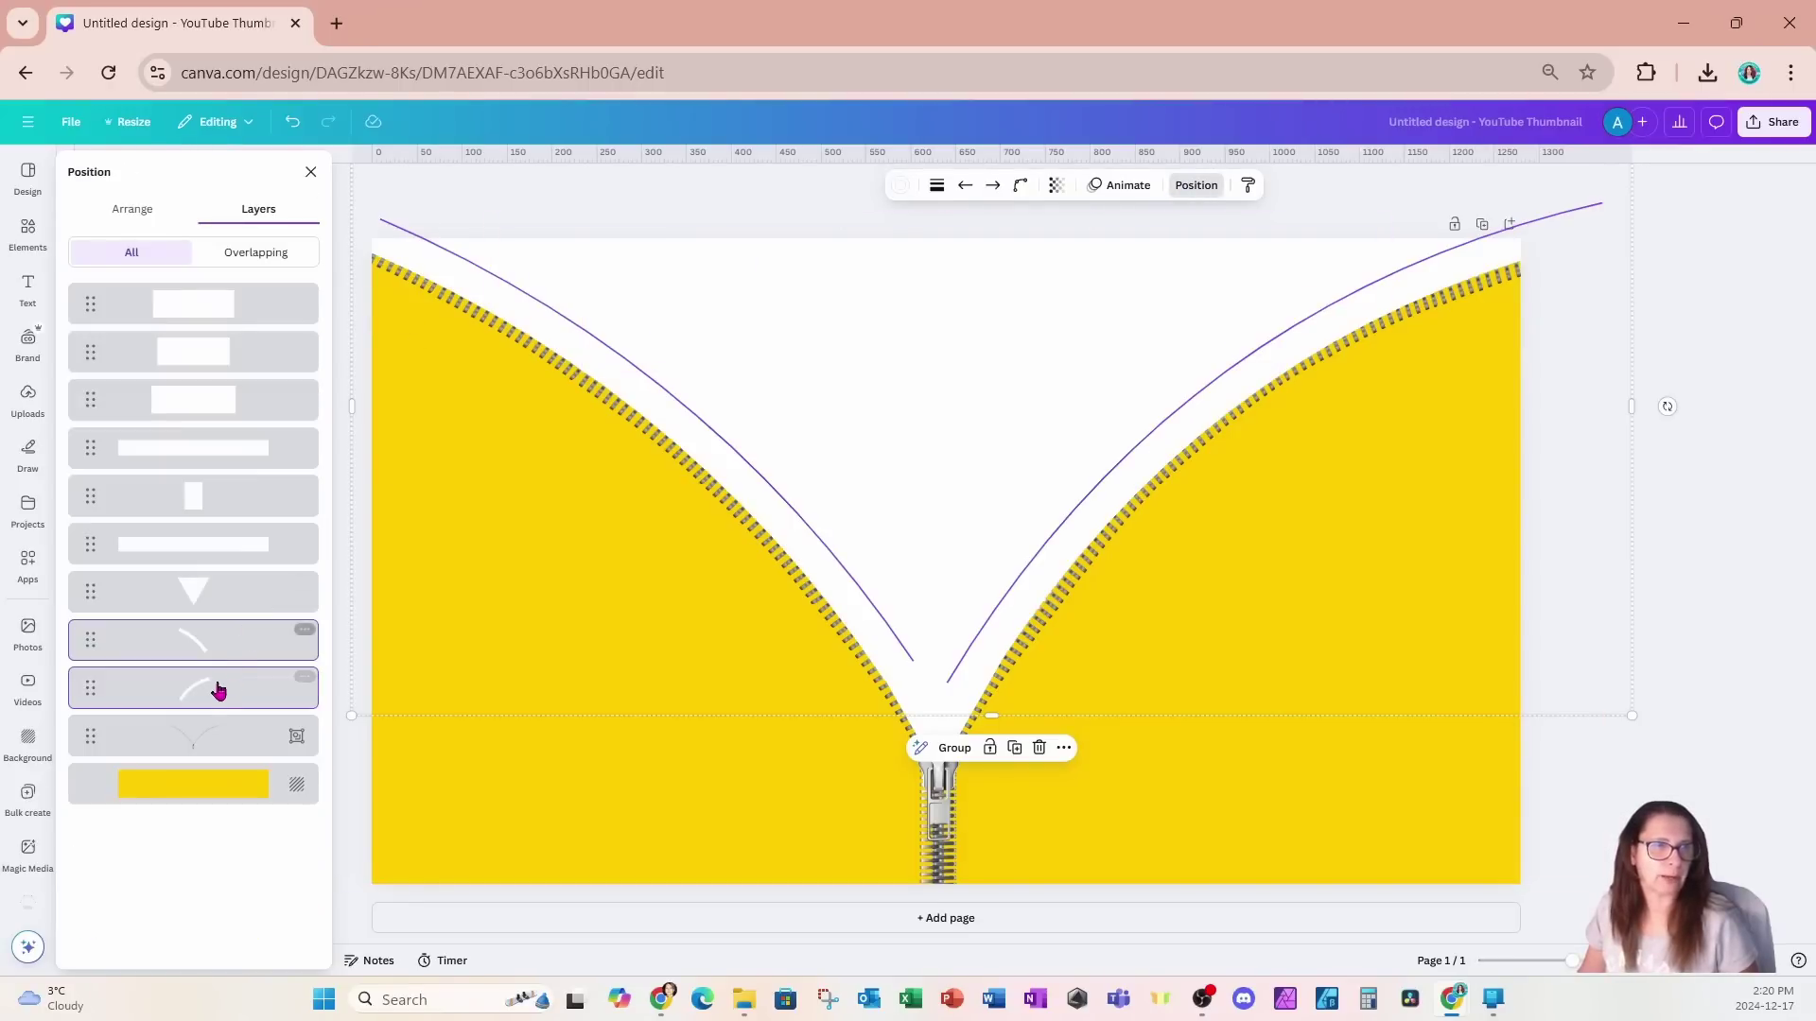
left_click(196, 737)
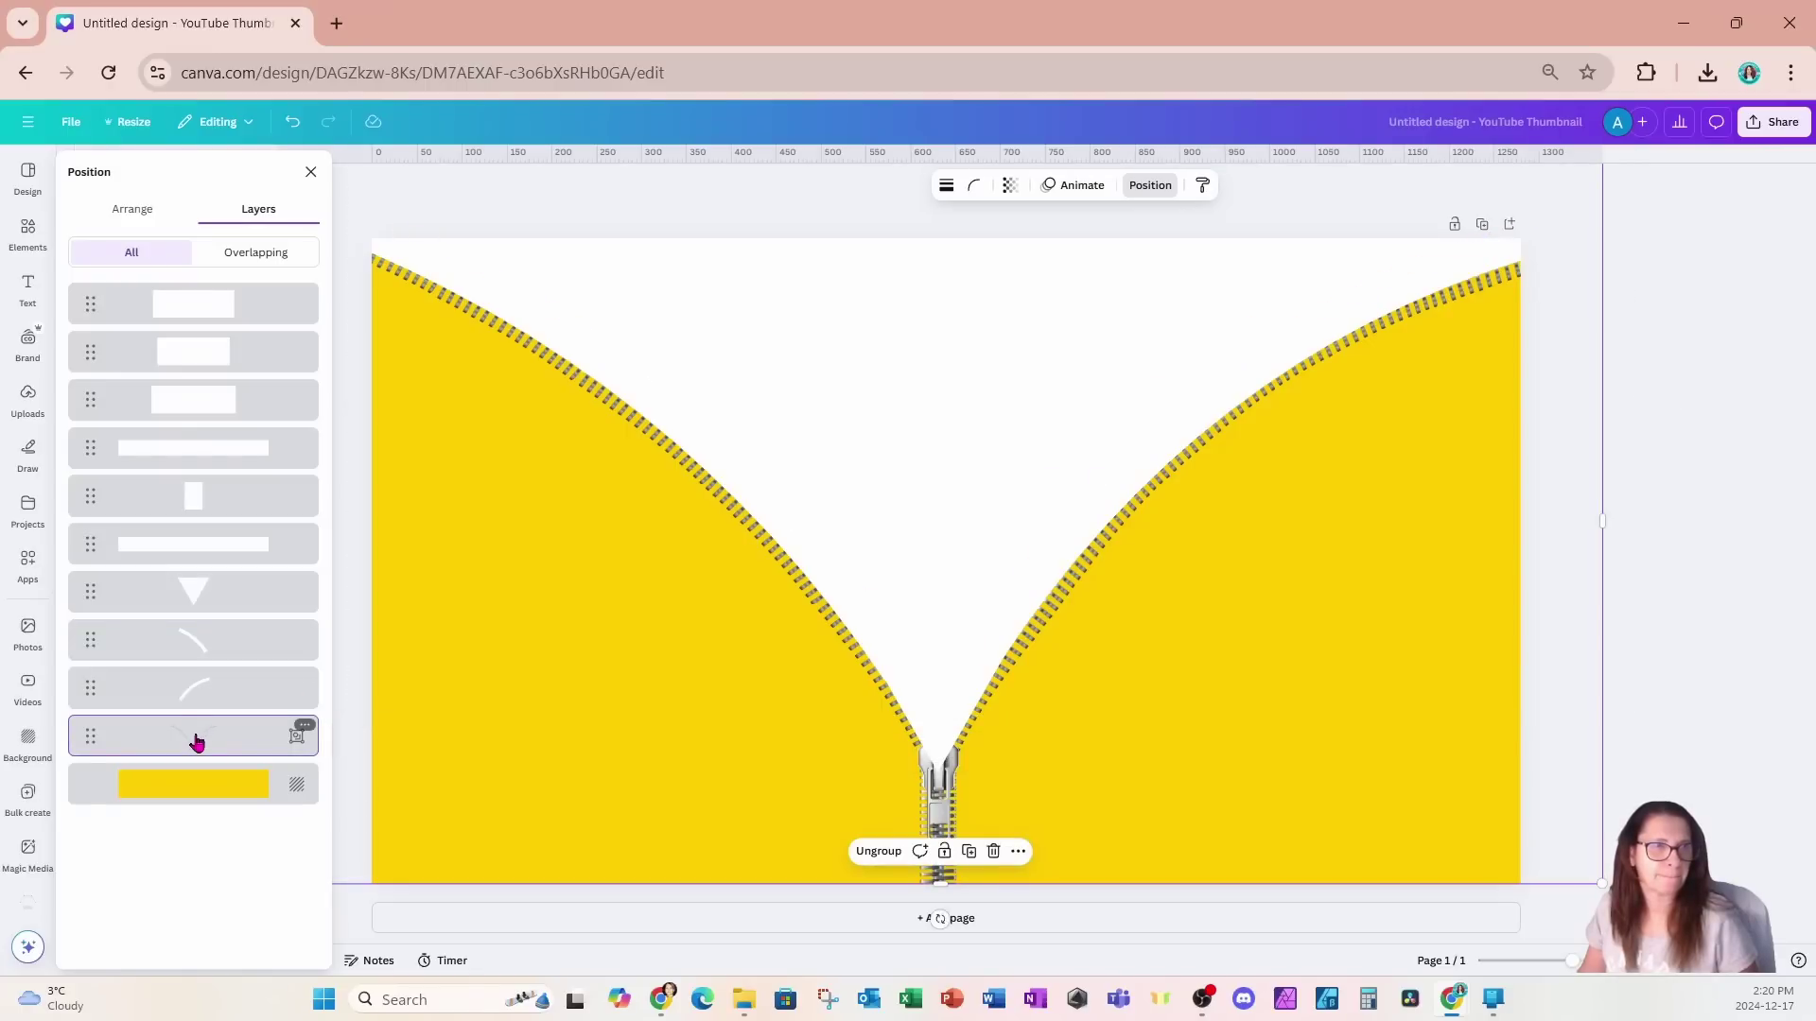
left_click_drag(197, 747, 190, 296)
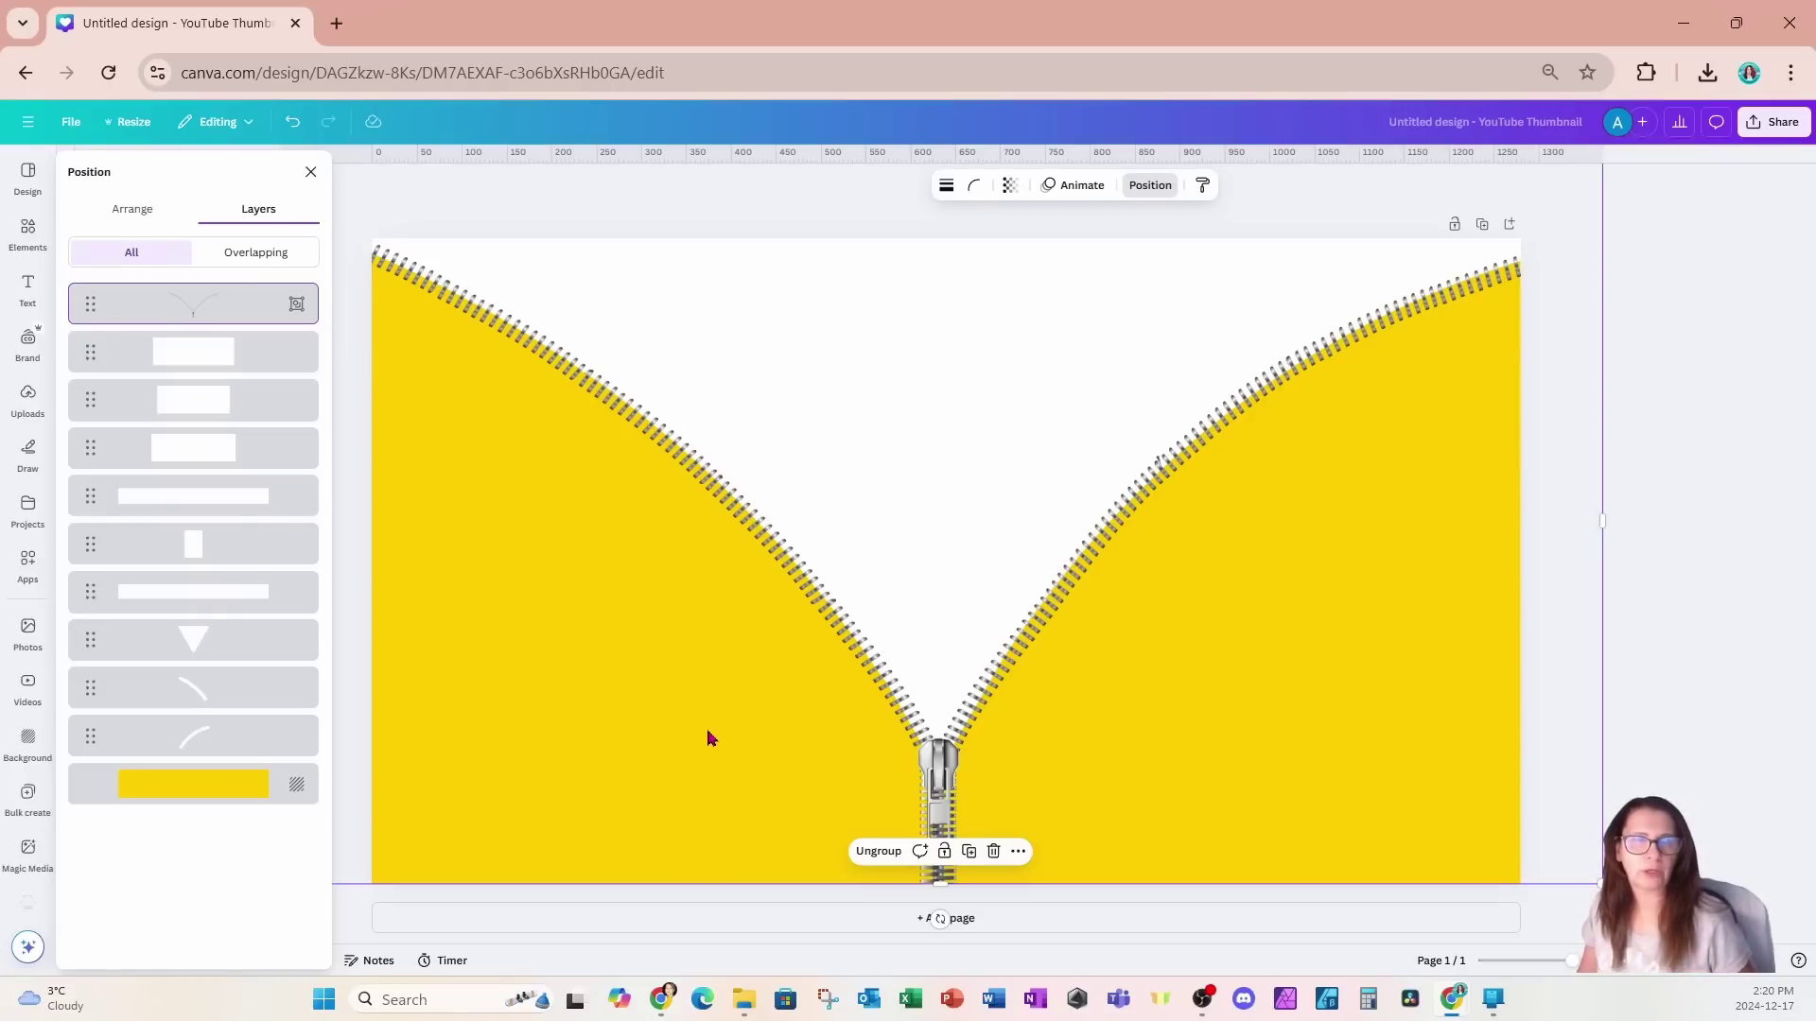
Step: Download the finished zipper design as a PNG at 1,280 × 720 px
left_click(1773, 122)
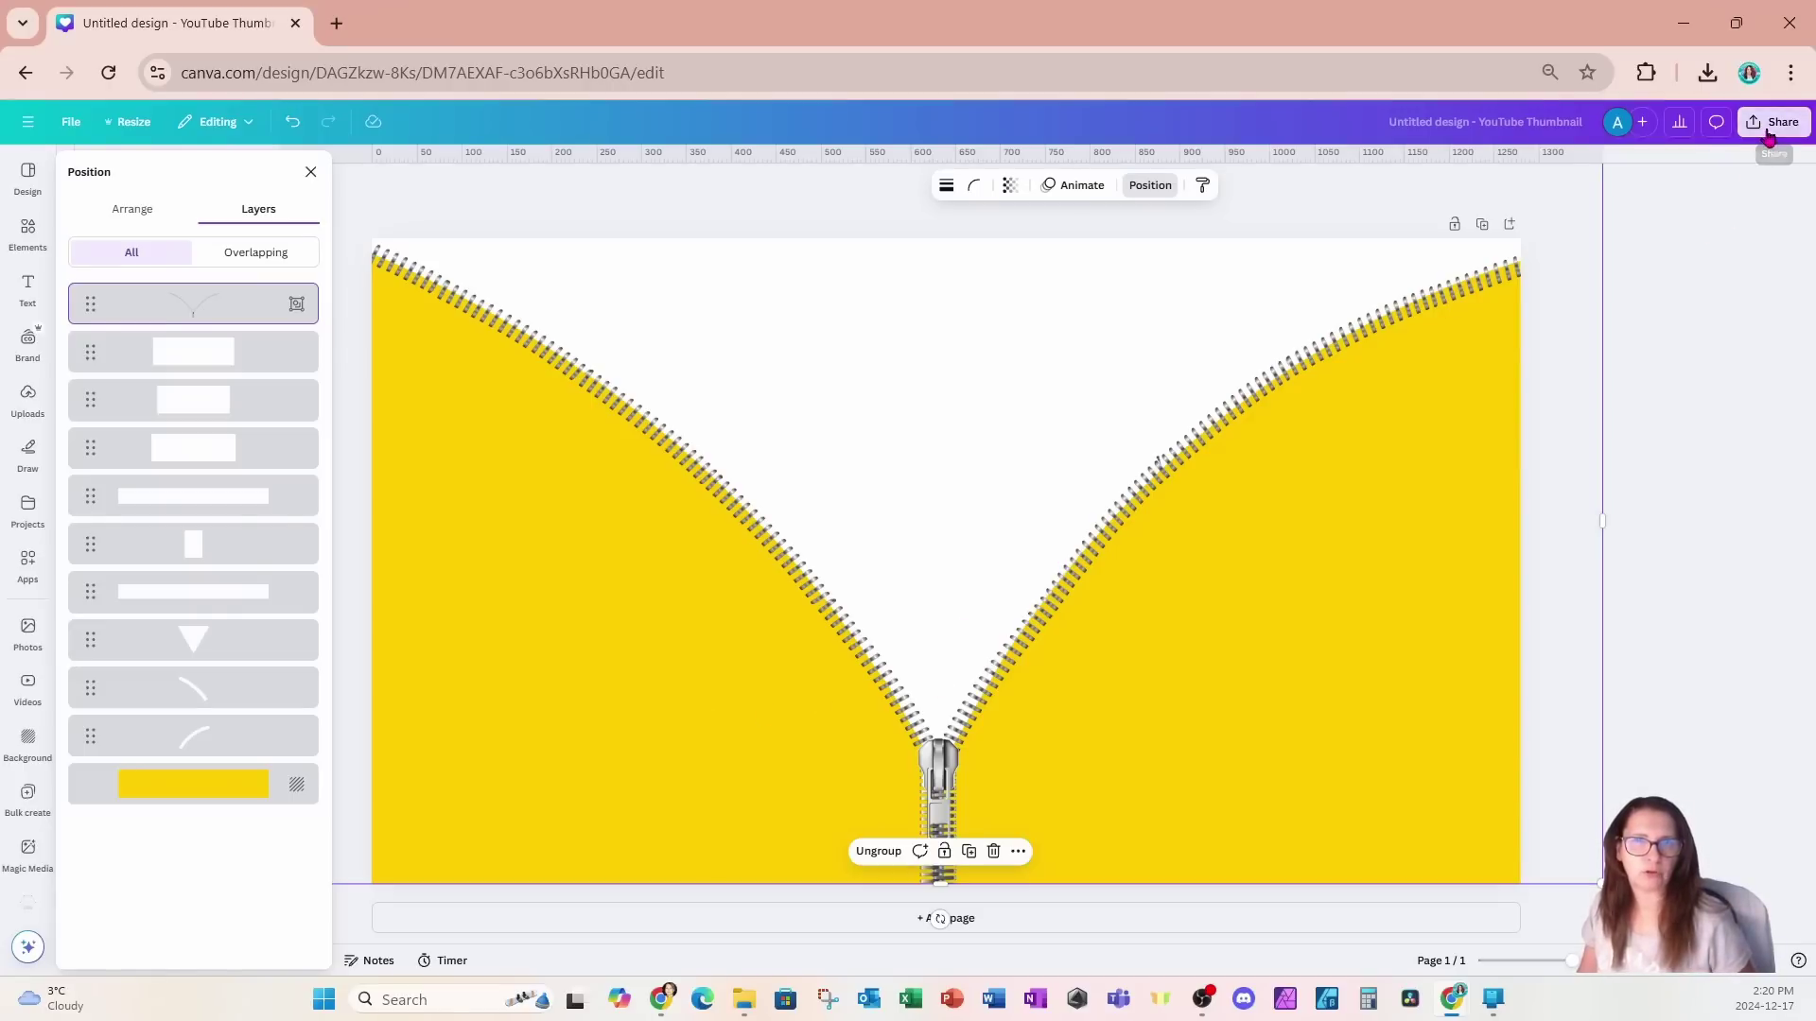
left_click(1537, 435)
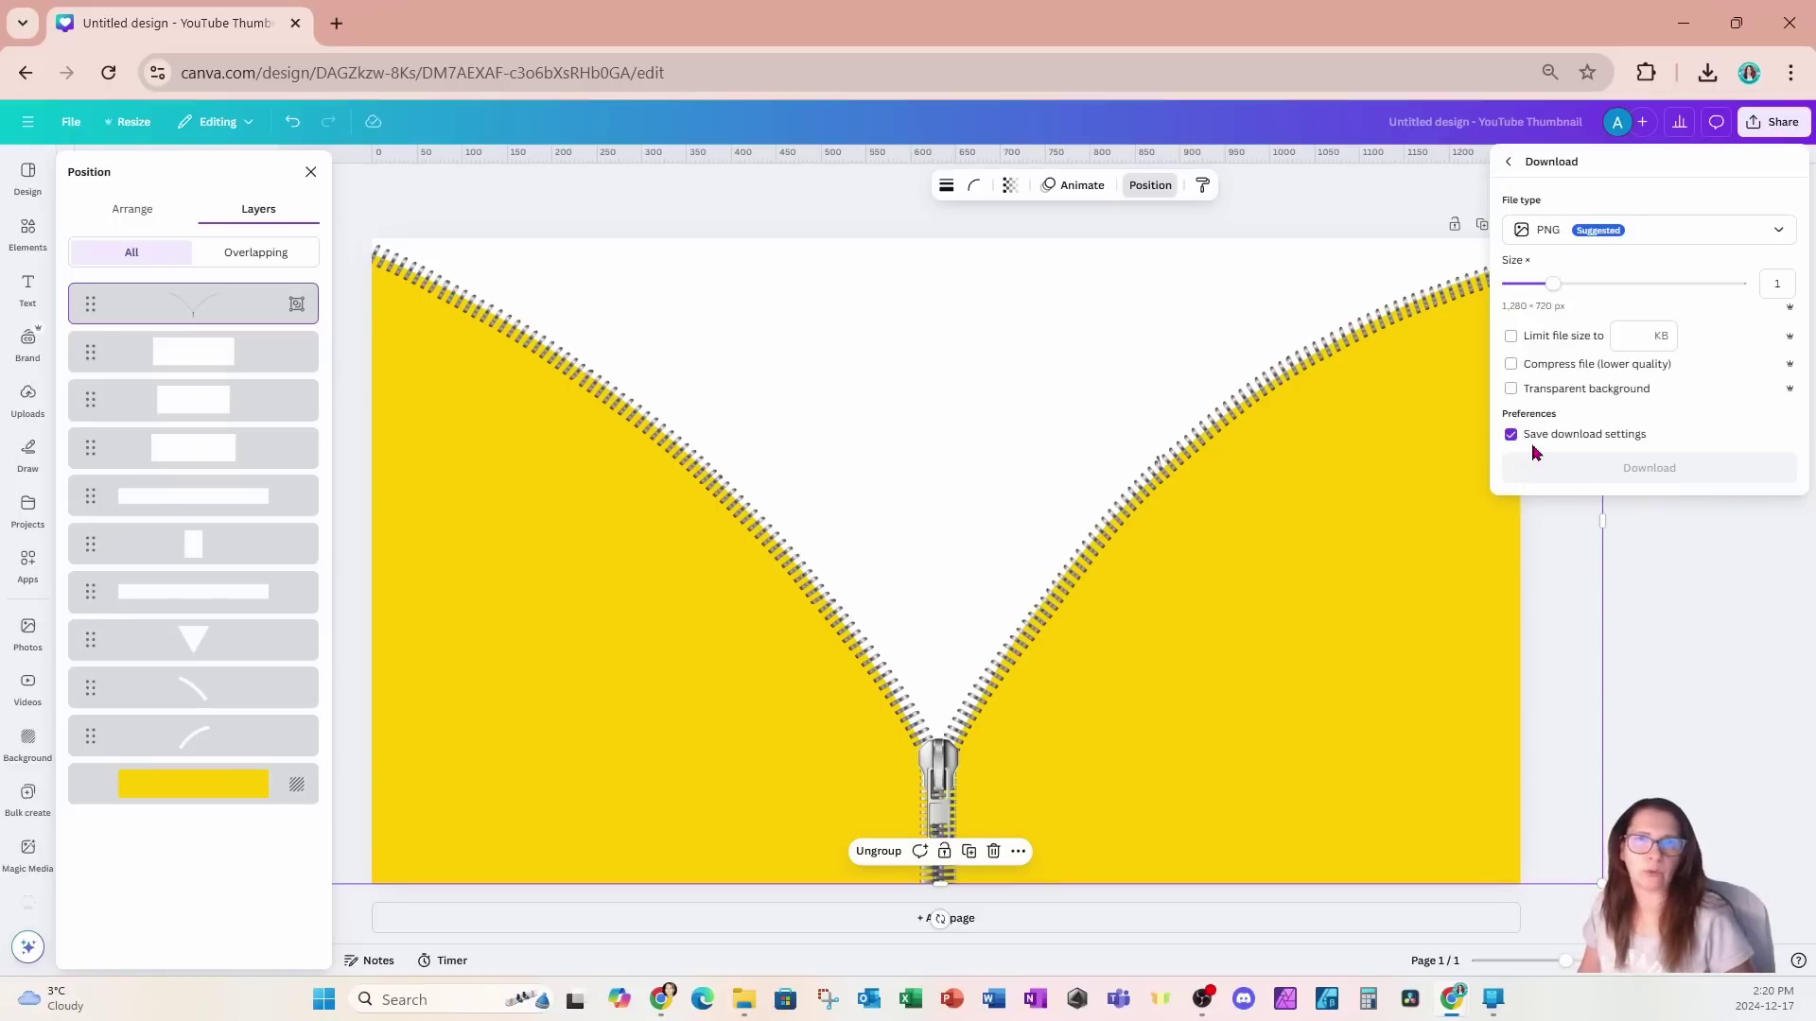
left_click(1553, 479)
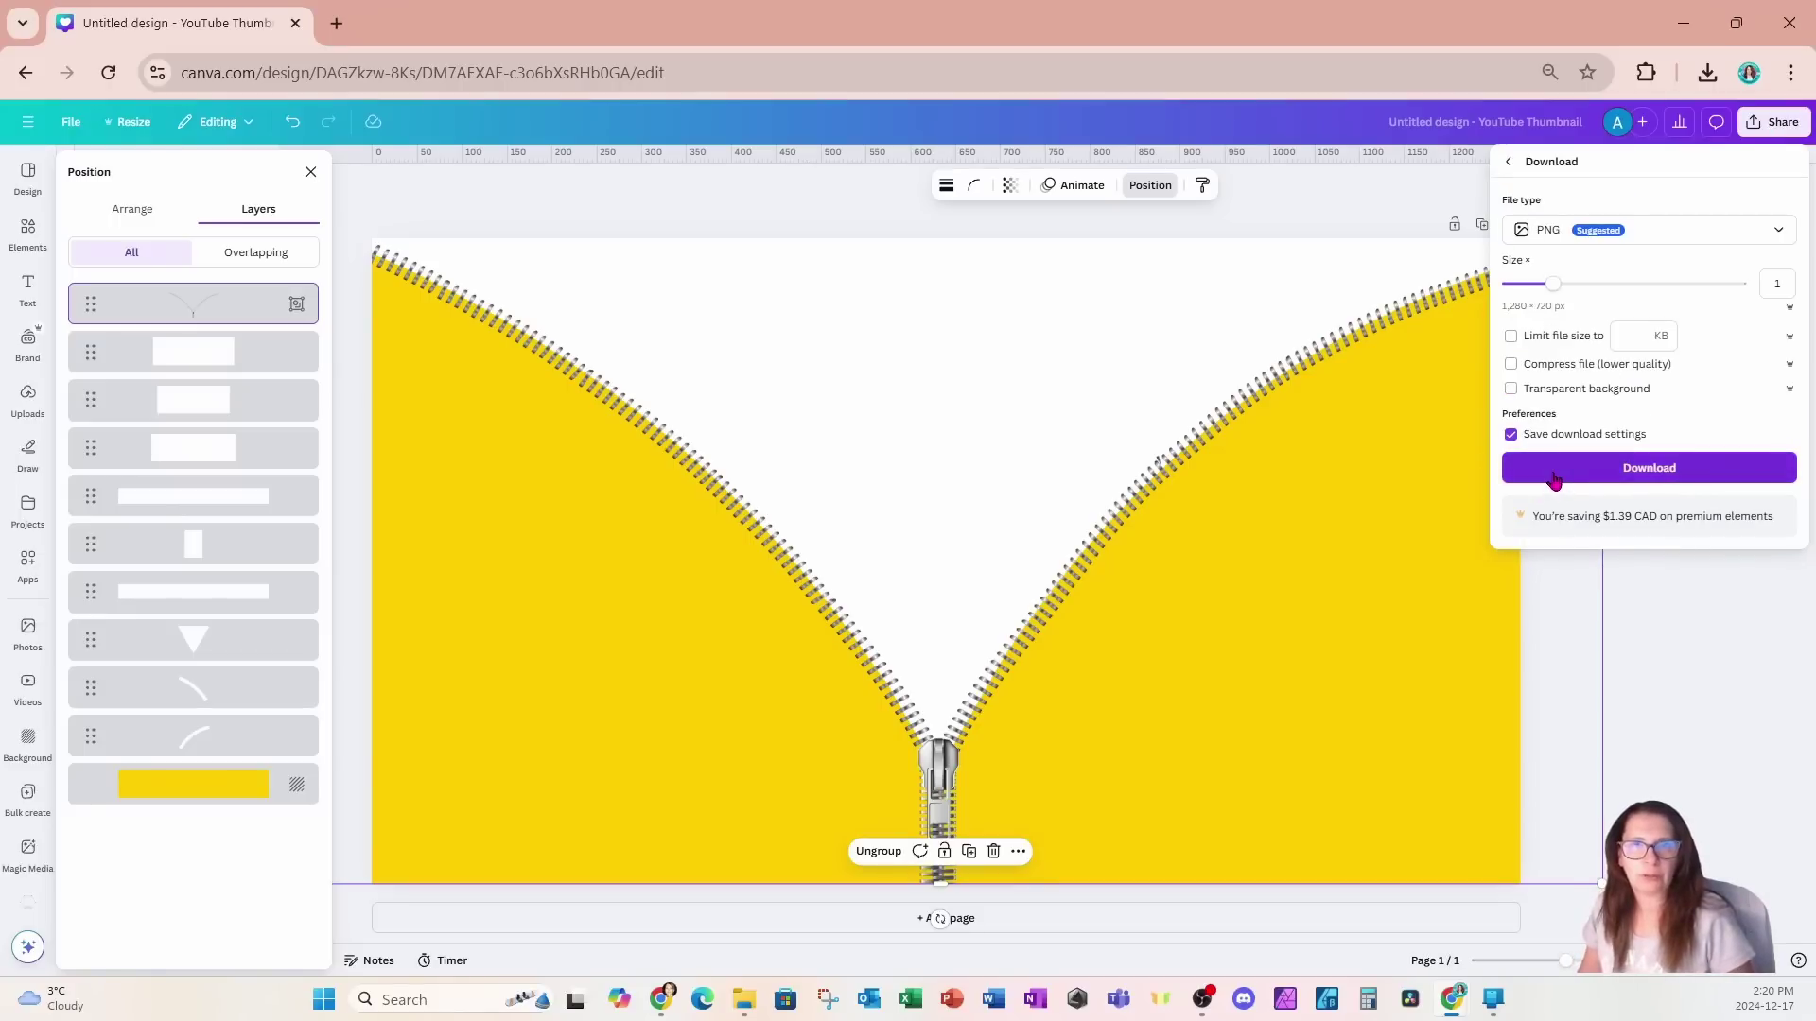
left_click(1553, 478)
Step: Add a second page to the design and delete its yellow background so the page is blank white
left_click(1065, 919)
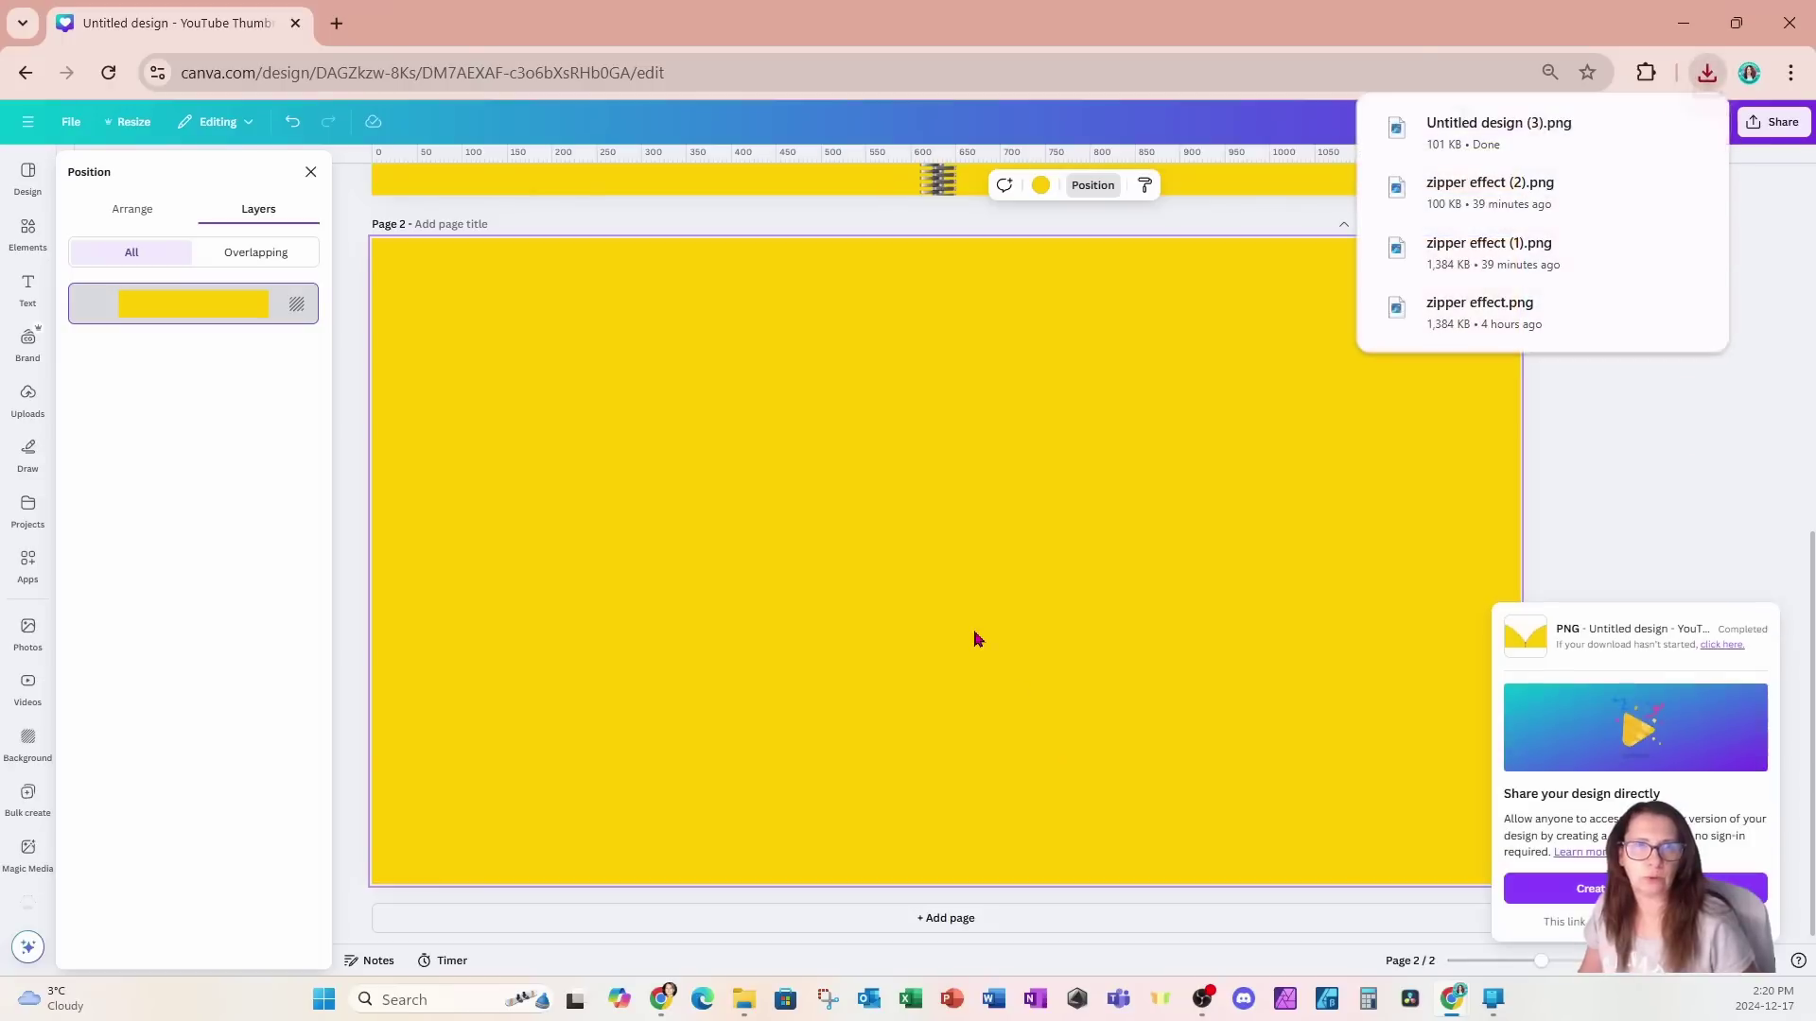
key("Delete")
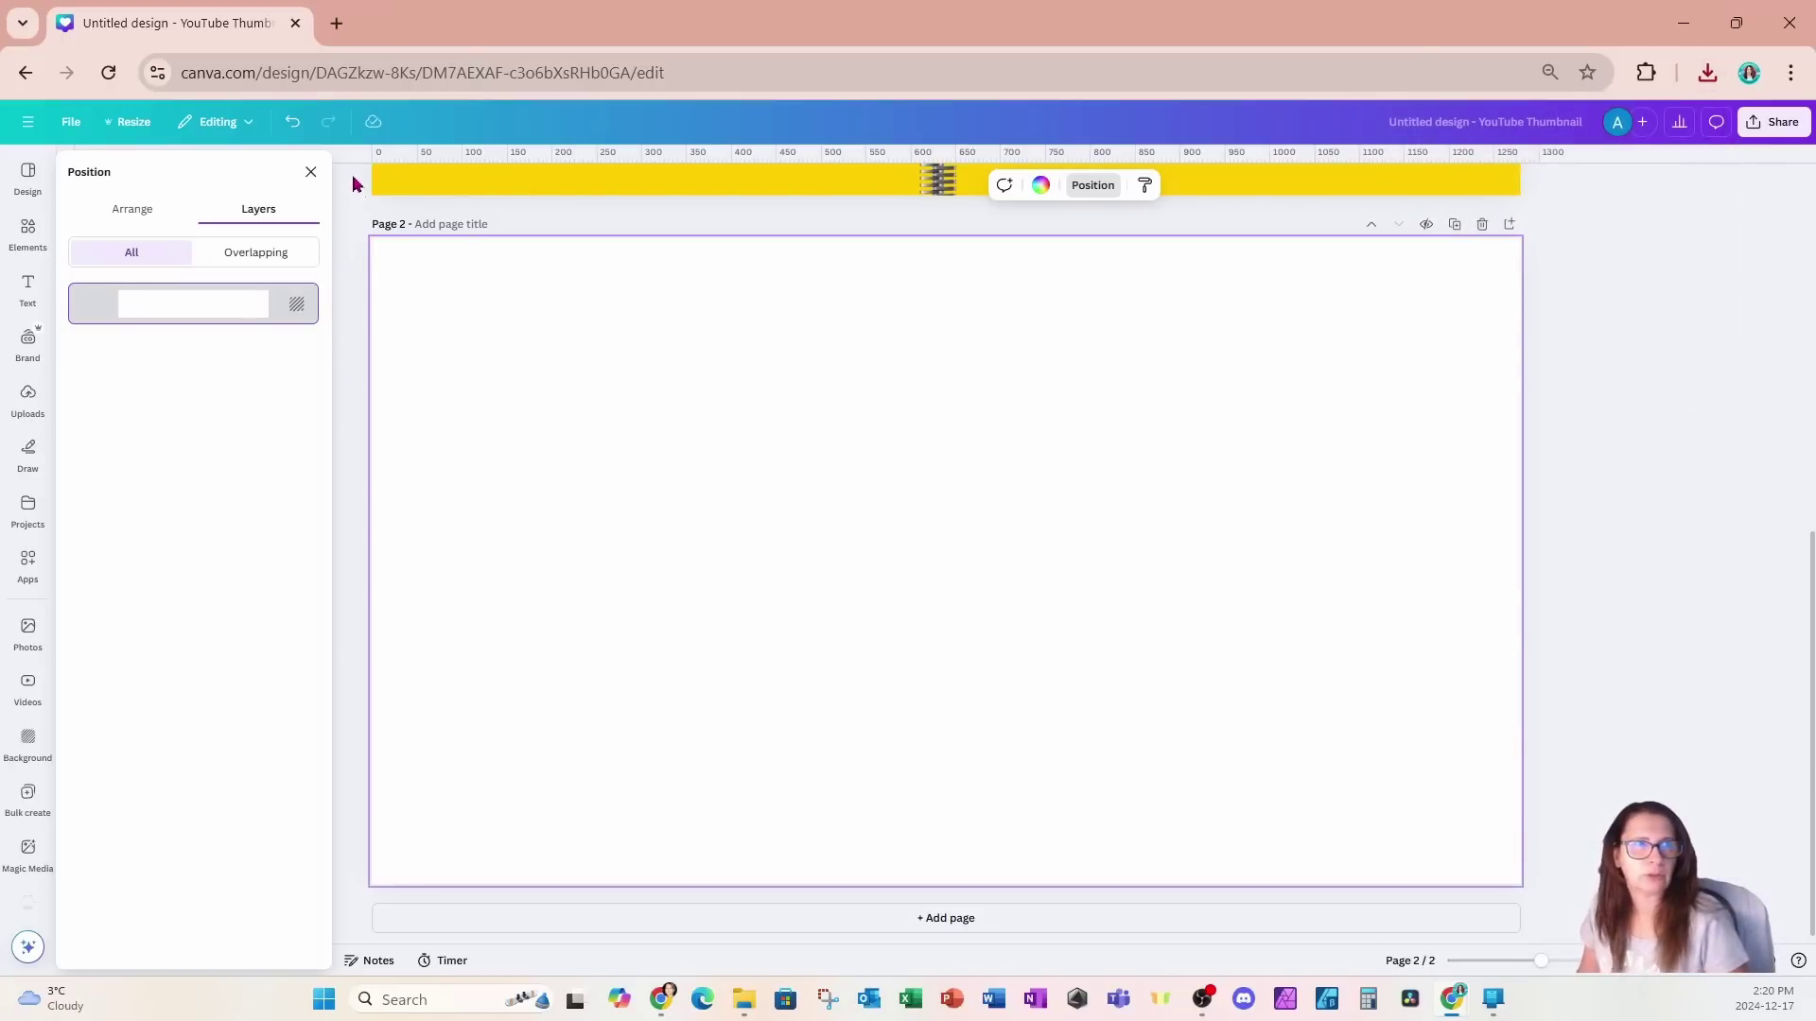
left_click(310, 171)
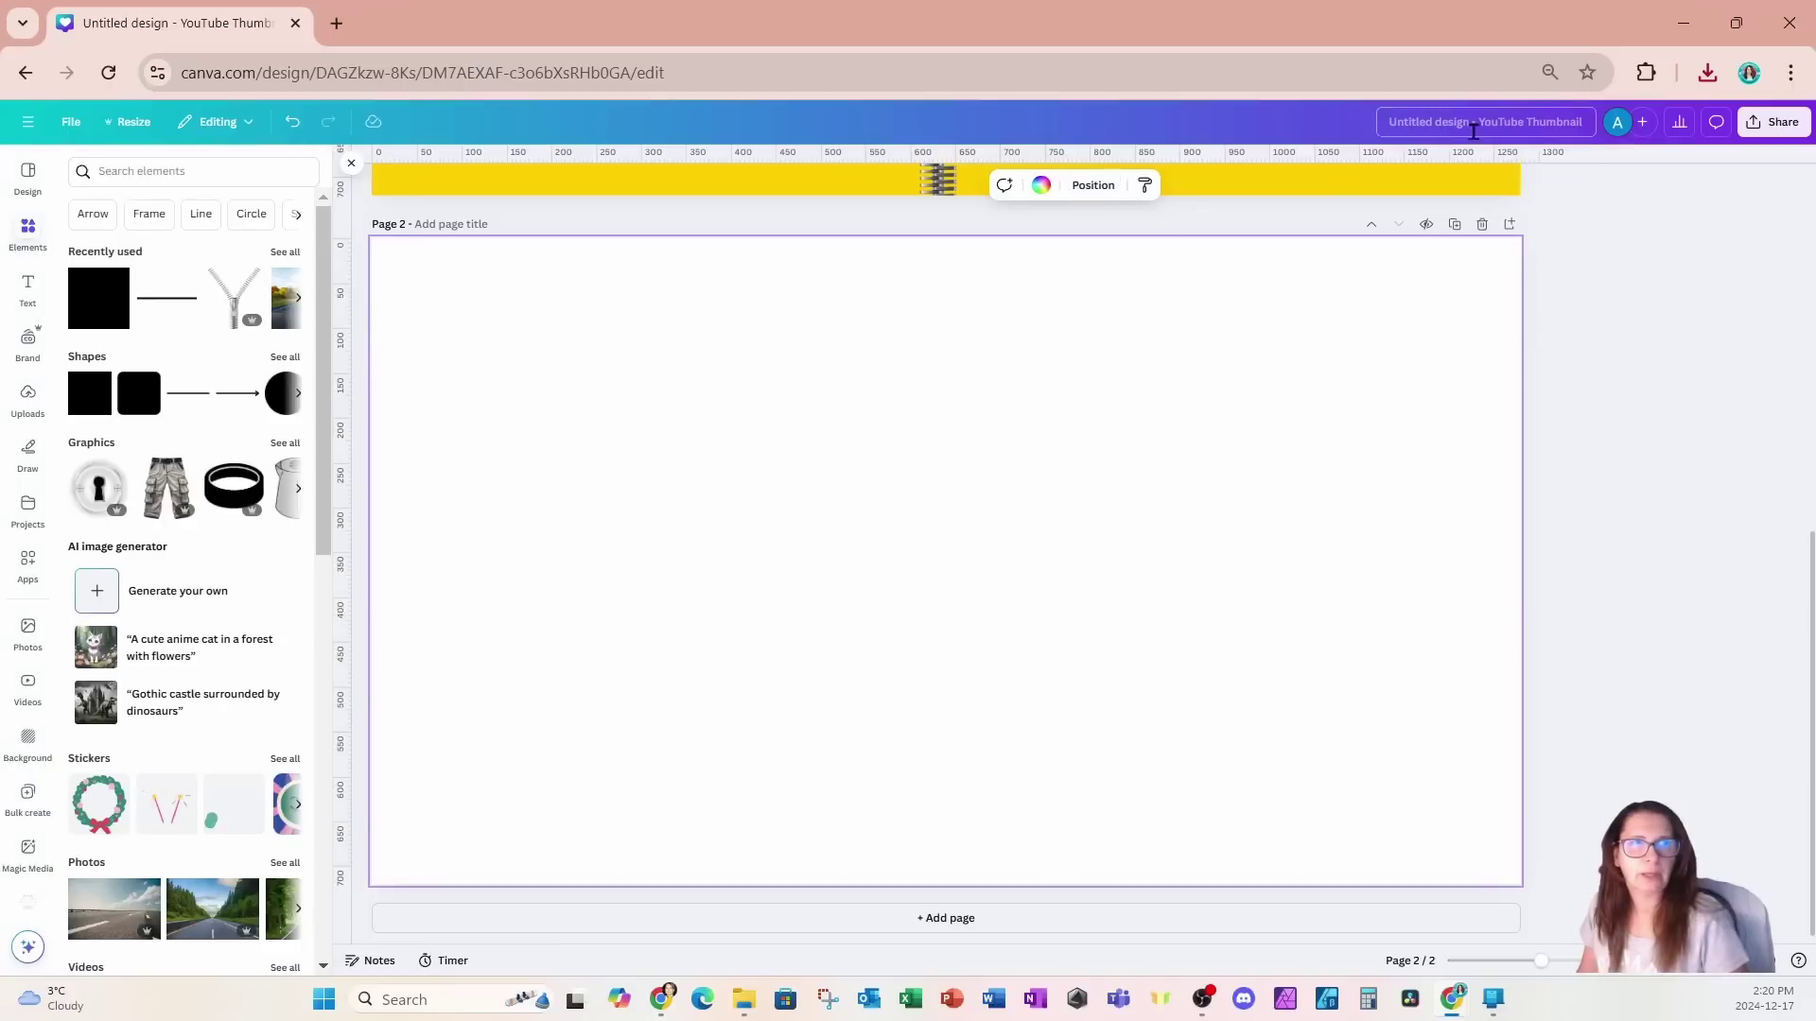
Step: Place the downloaded file "Untitled design (3).png" on page 2 and remove the image's background
left_click(1707, 75)
left_click_drag(1535, 172, 916, 601)
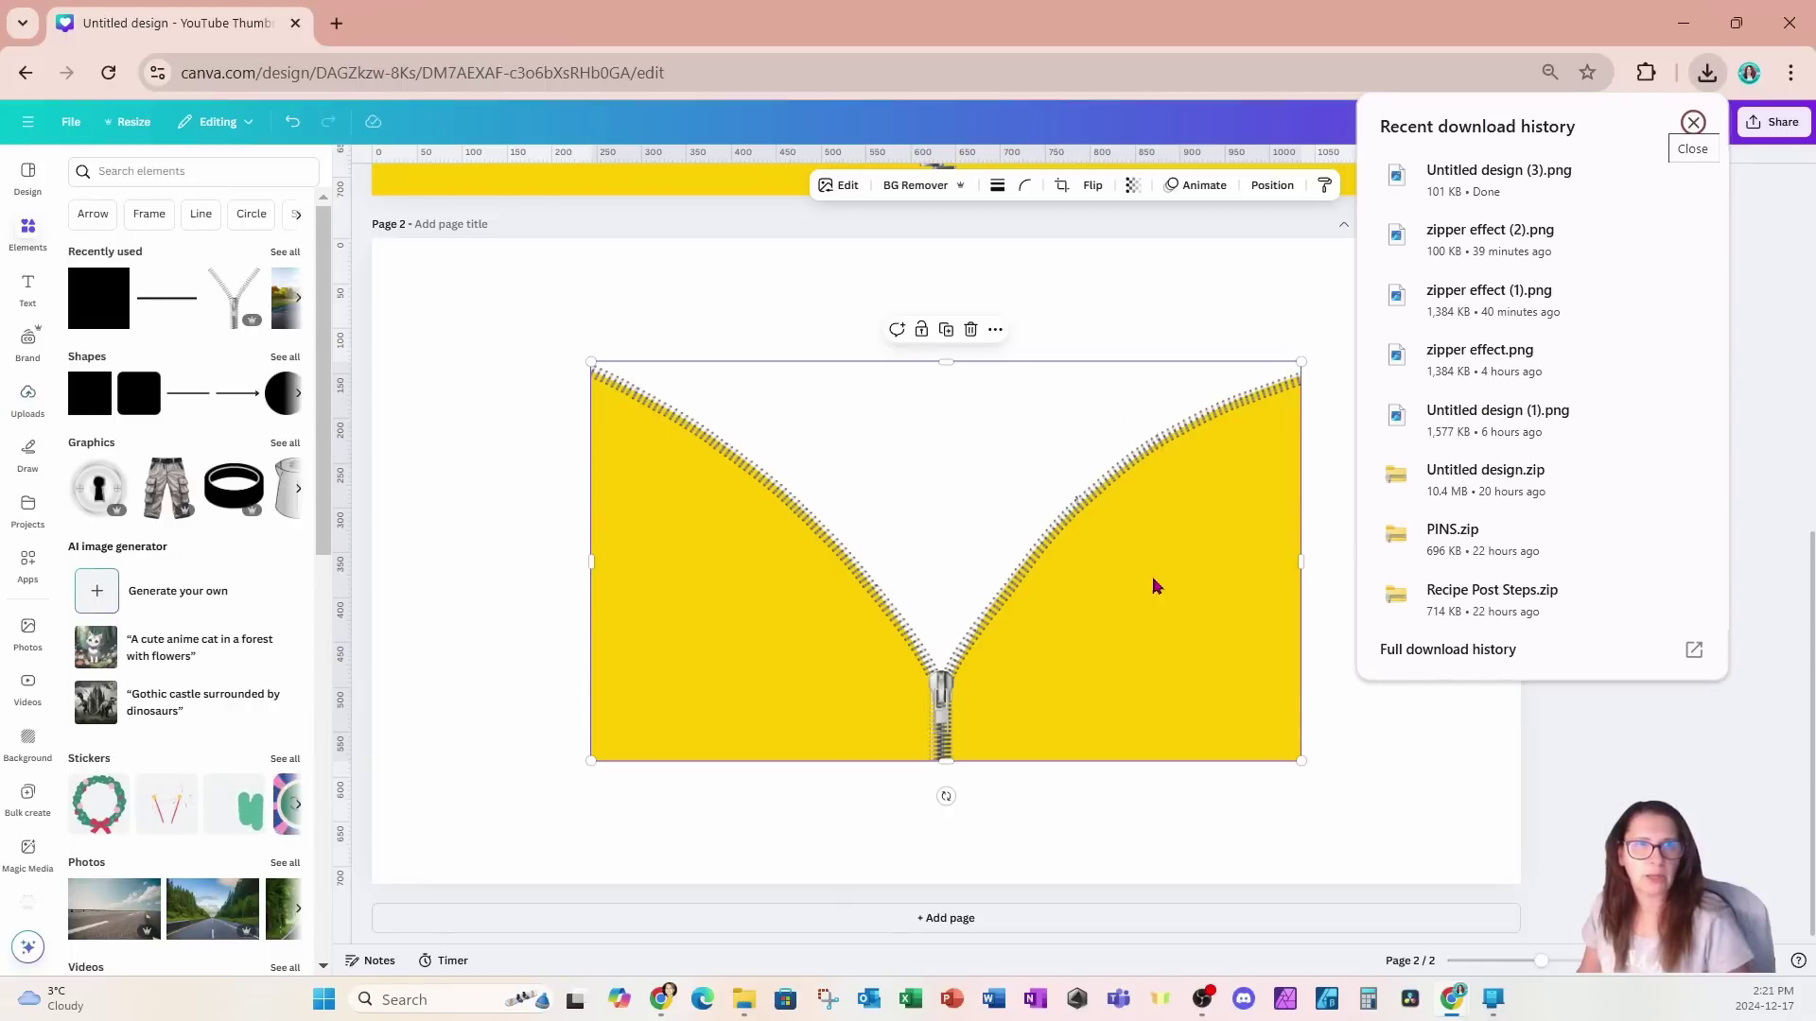
left_click(1374, 811)
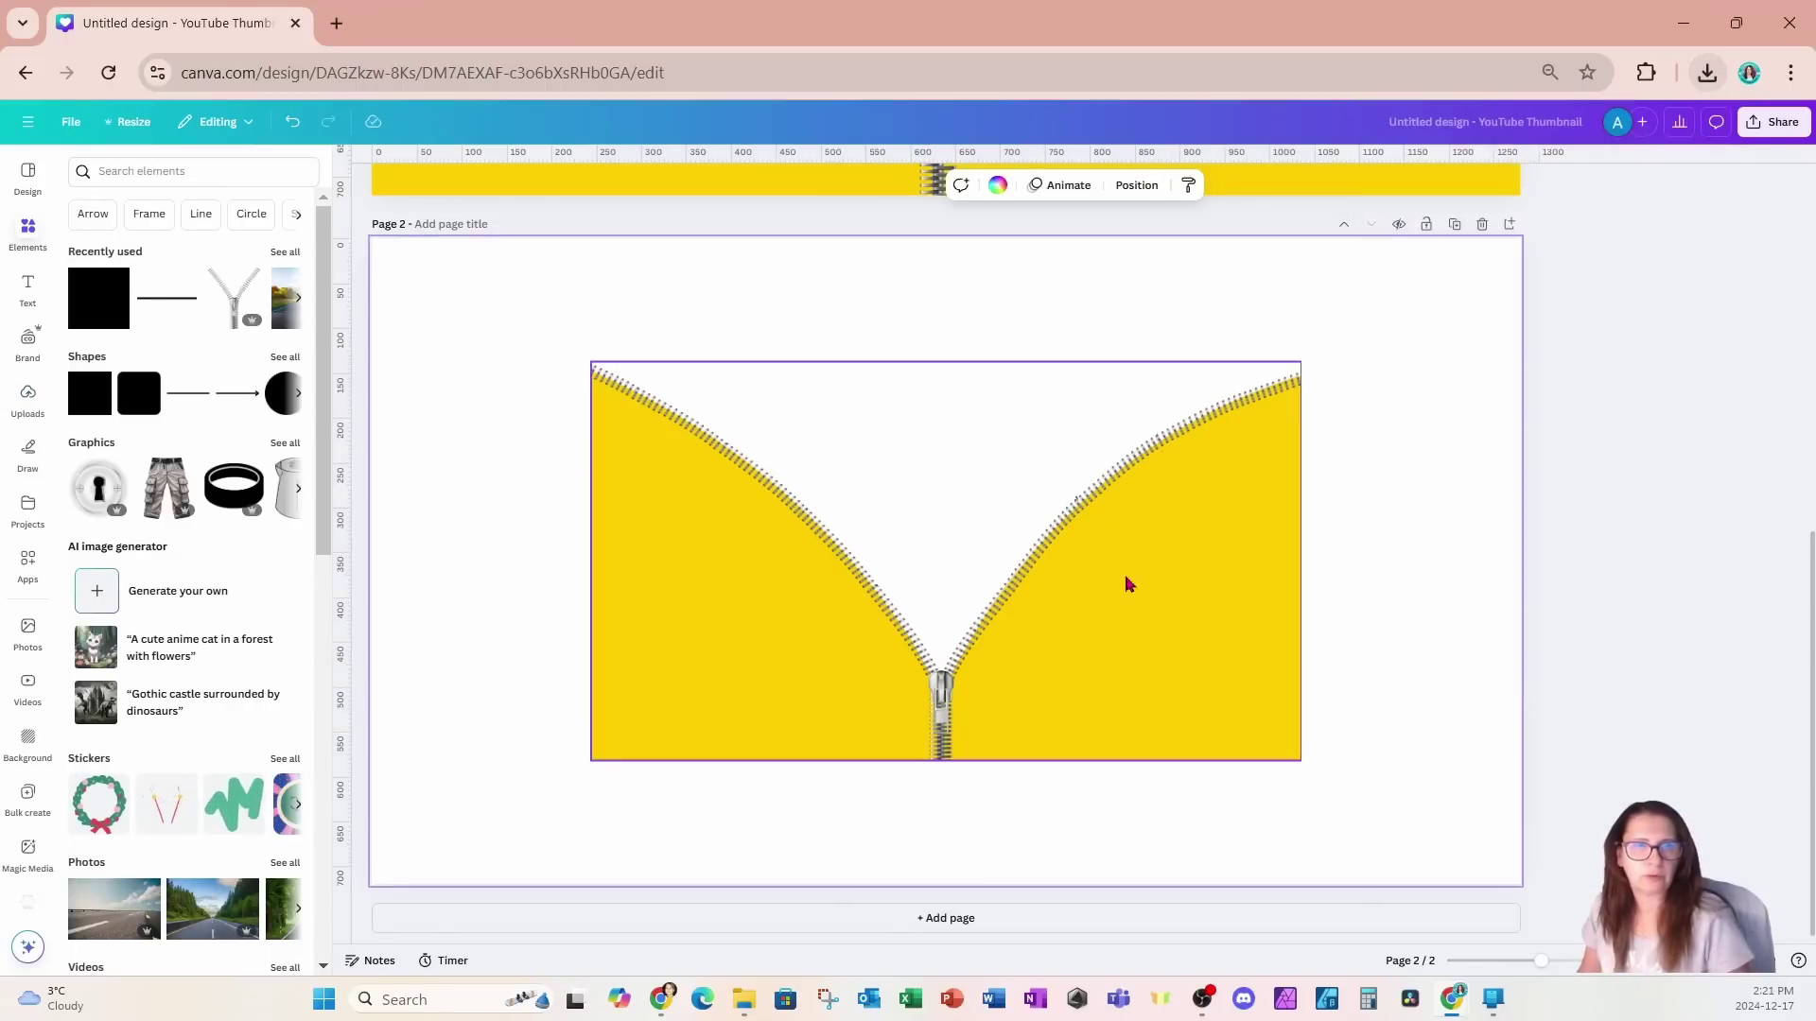
left_click(349, 178)
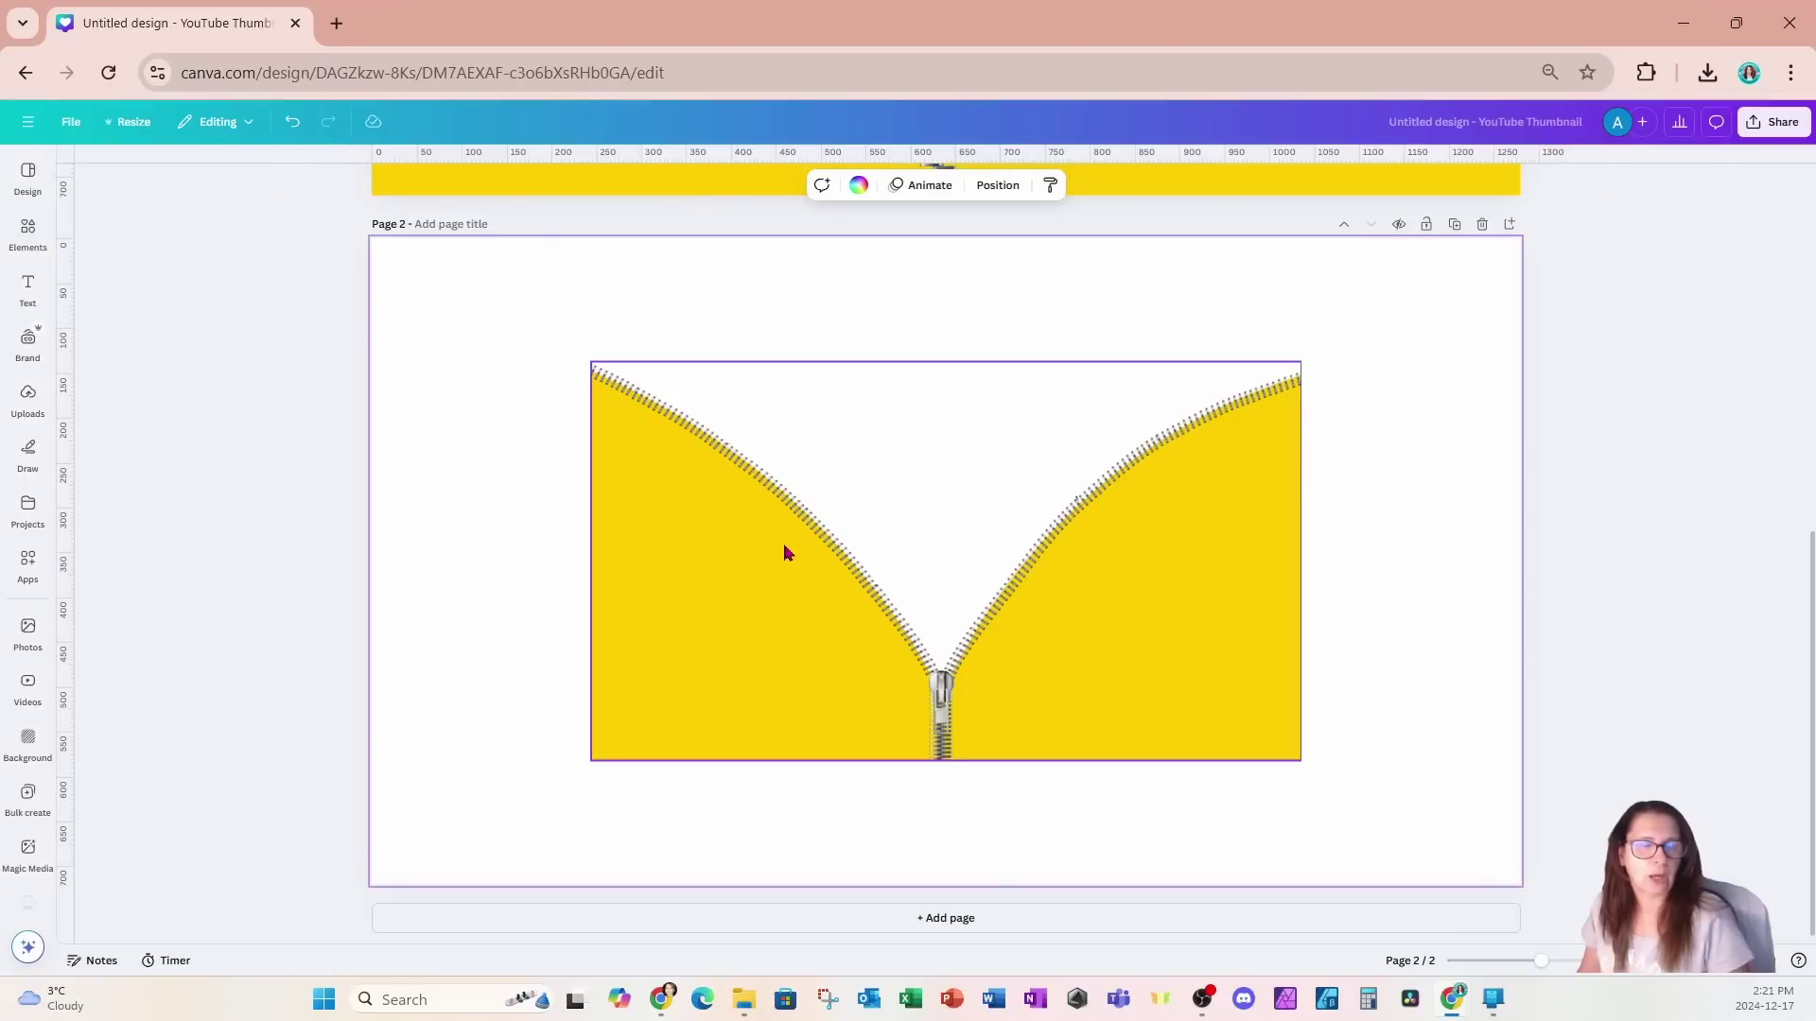
left_click(783, 547)
left_click(777, 189)
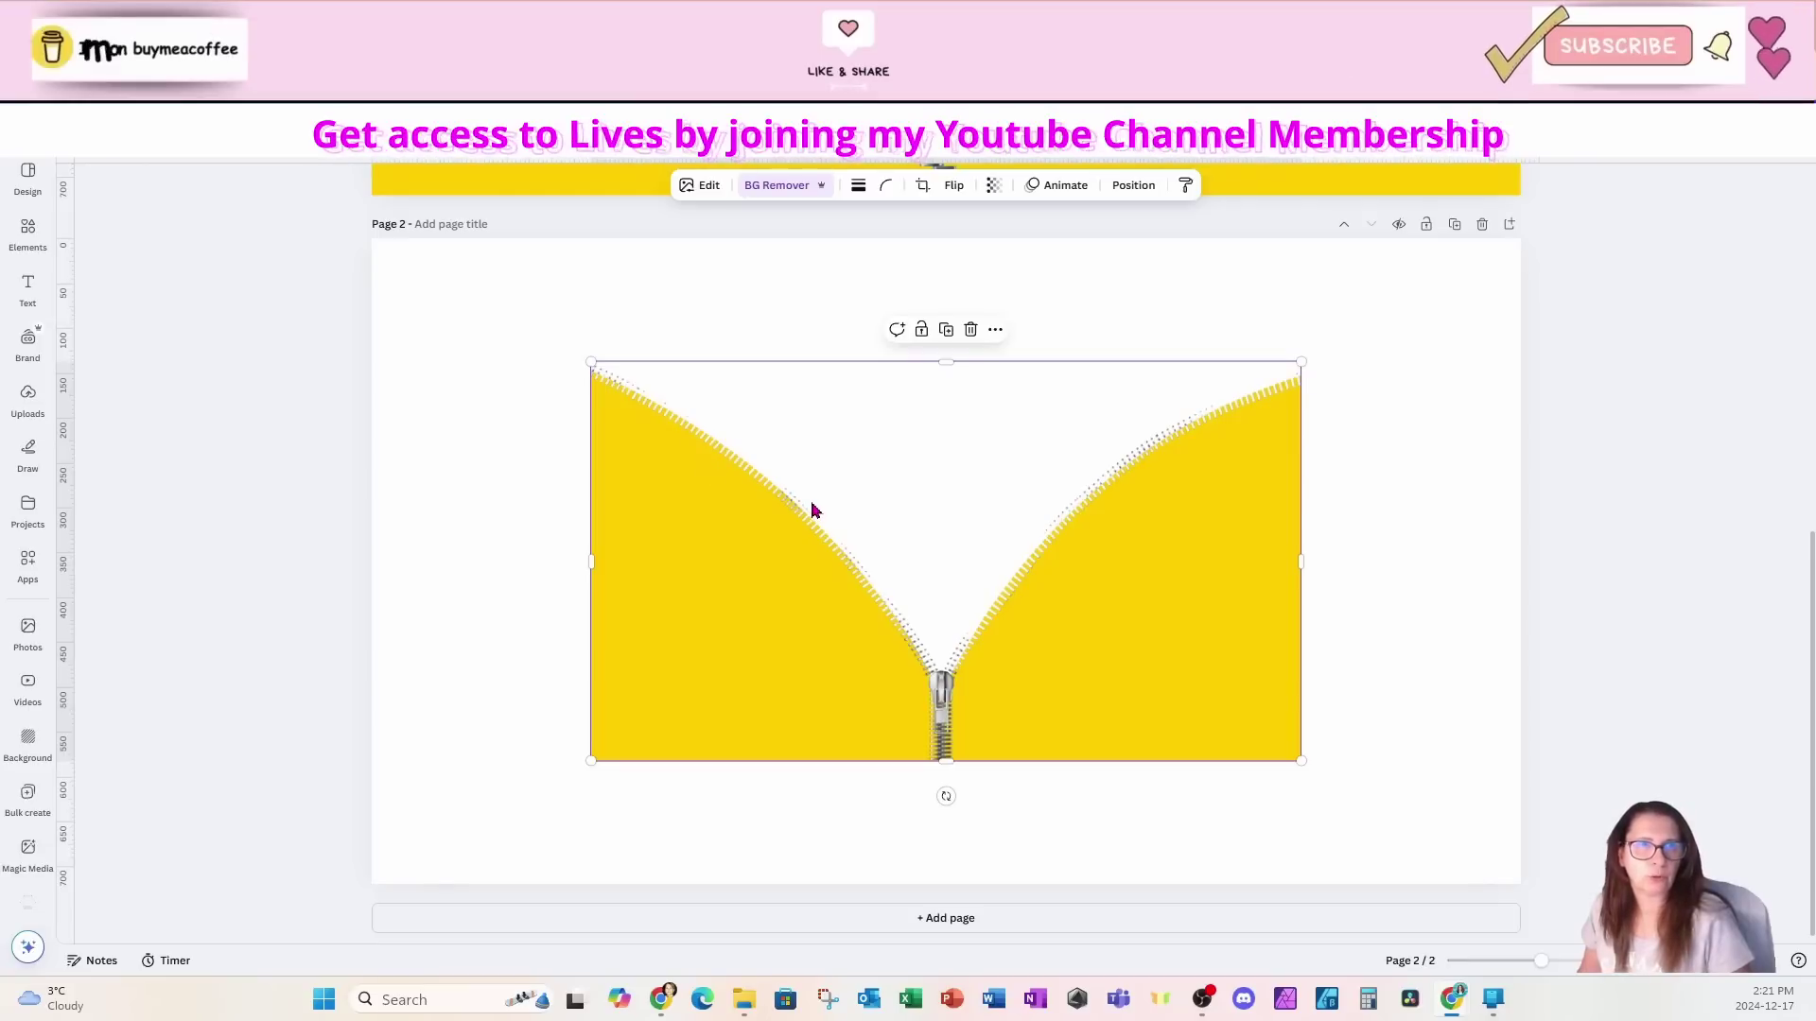
Step: Select the grouped zipper on page 1 in the layer list and copy it
scroll(811, 511, "up", 1)
scroll(811, 511, "up", 5)
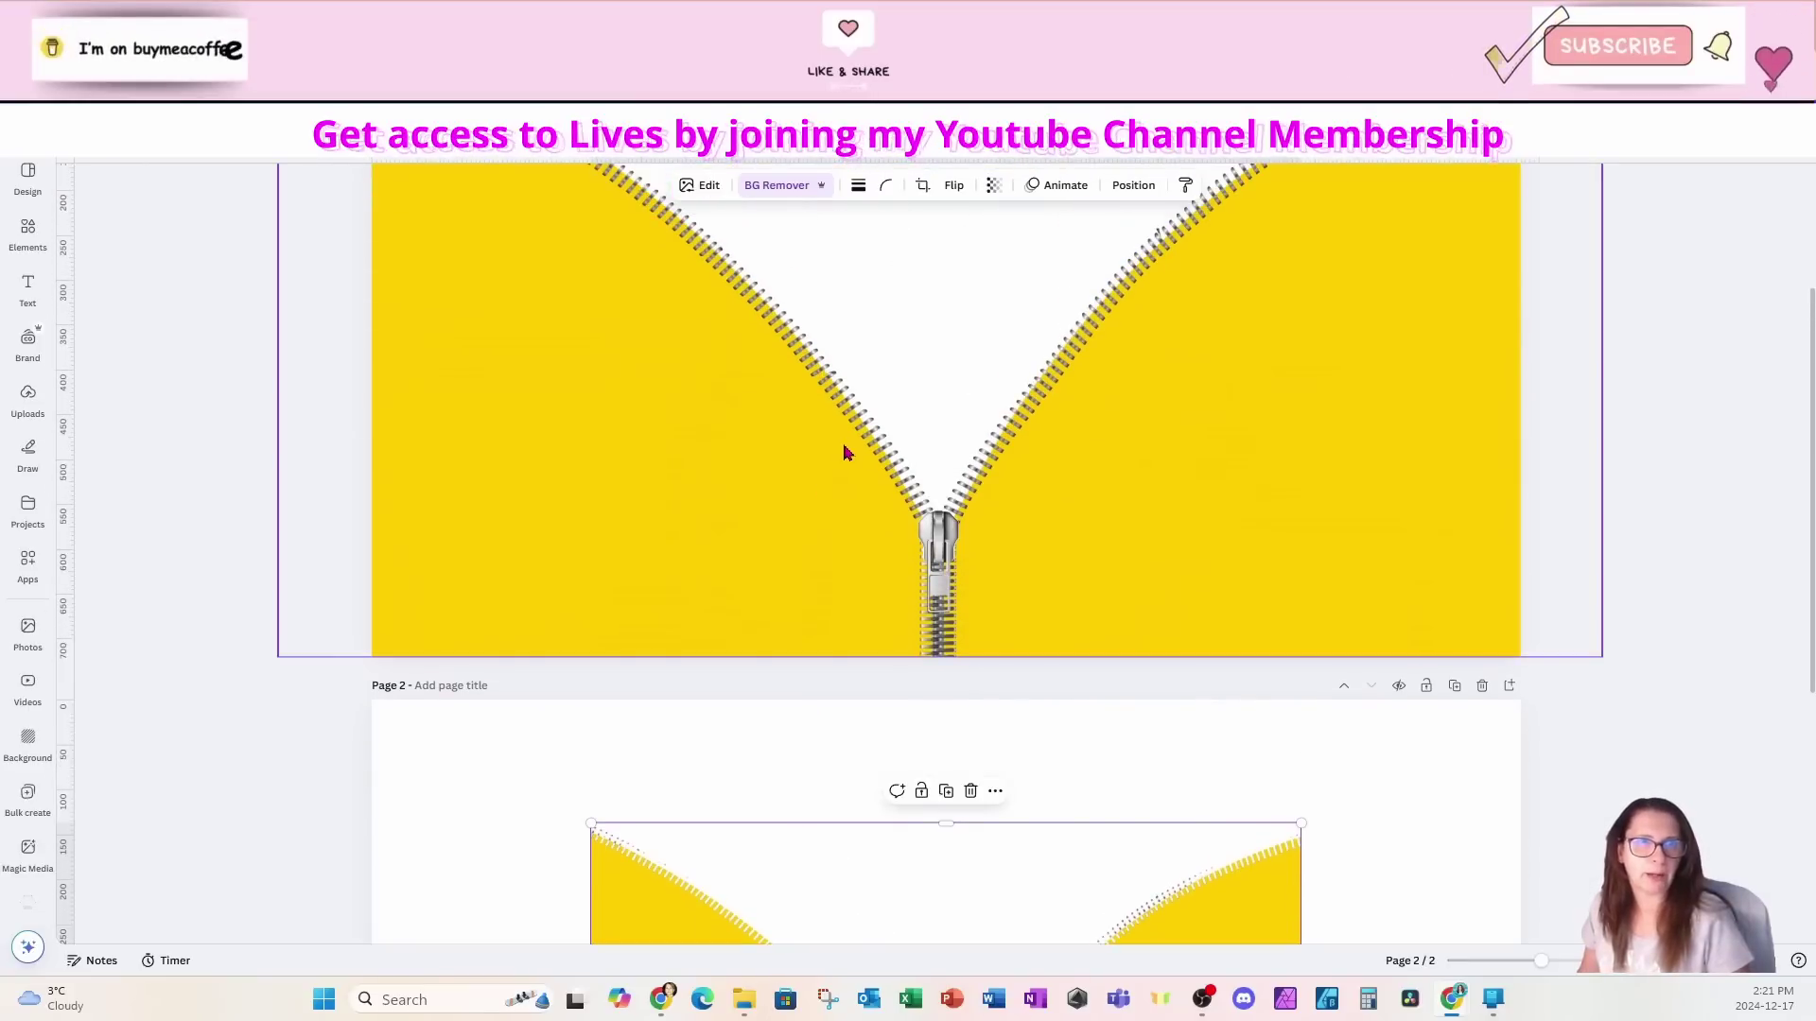
left_click(1132, 185)
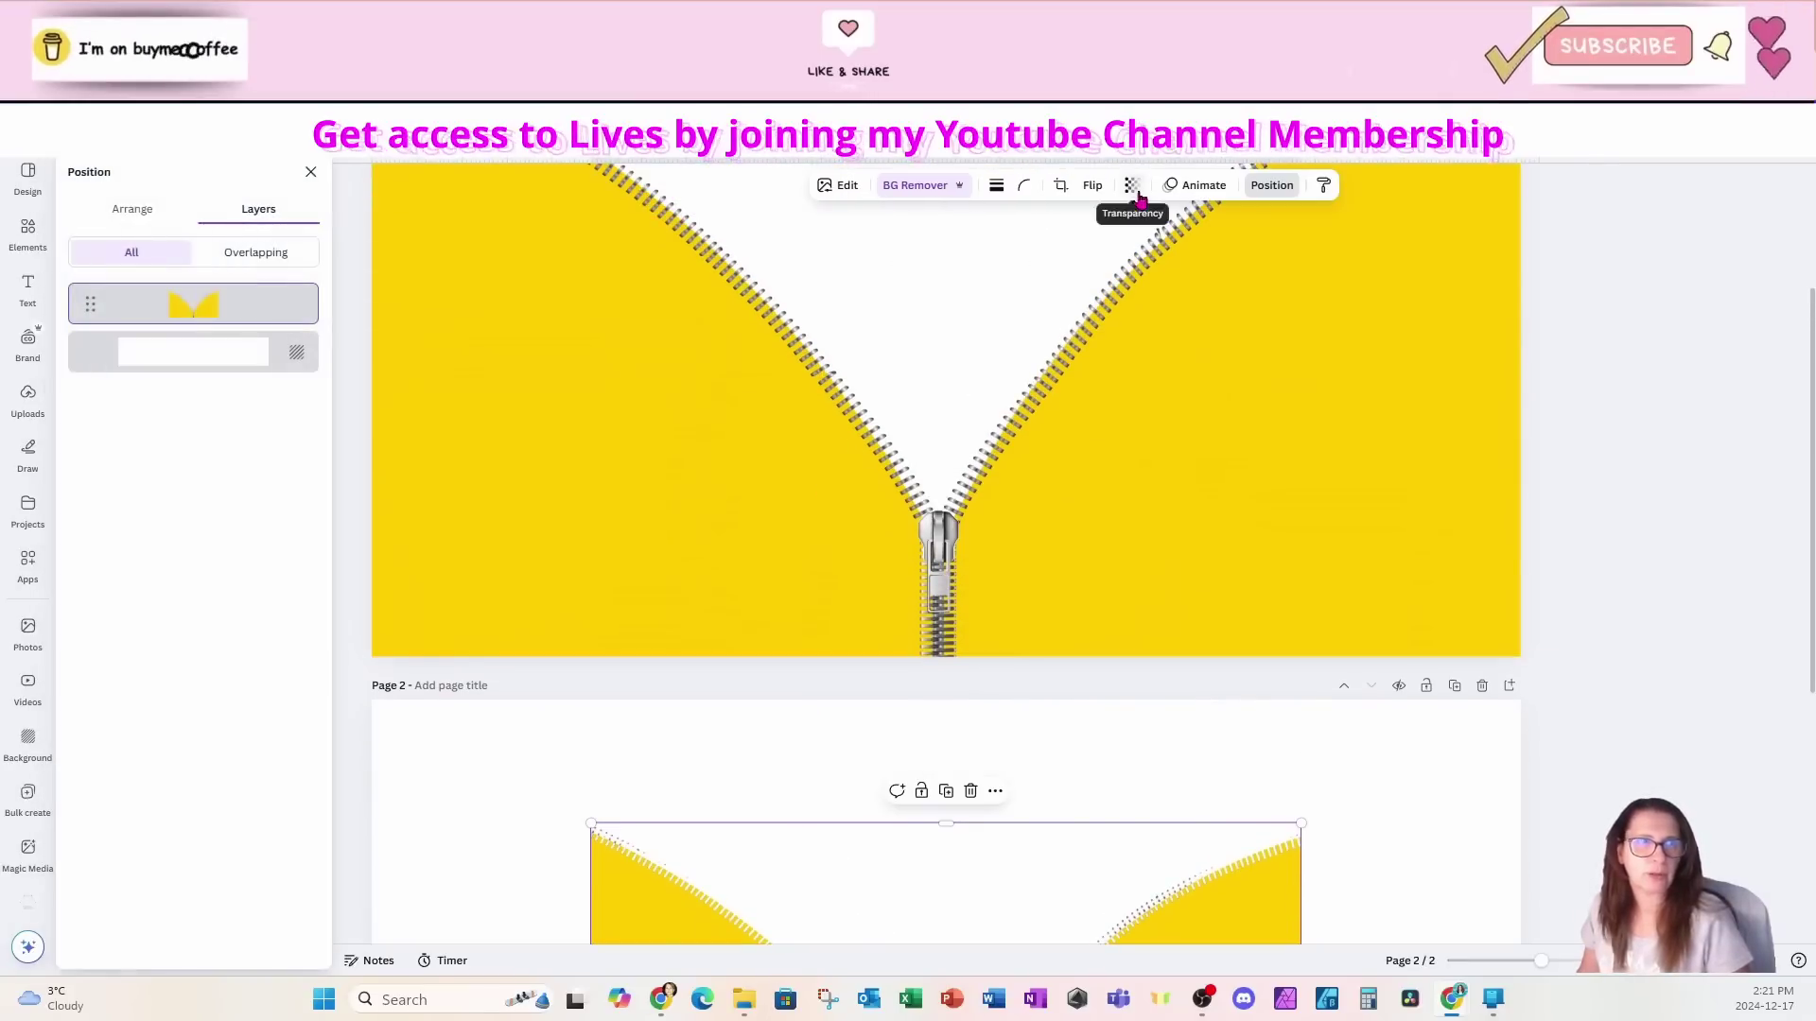
left_click(1119, 340)
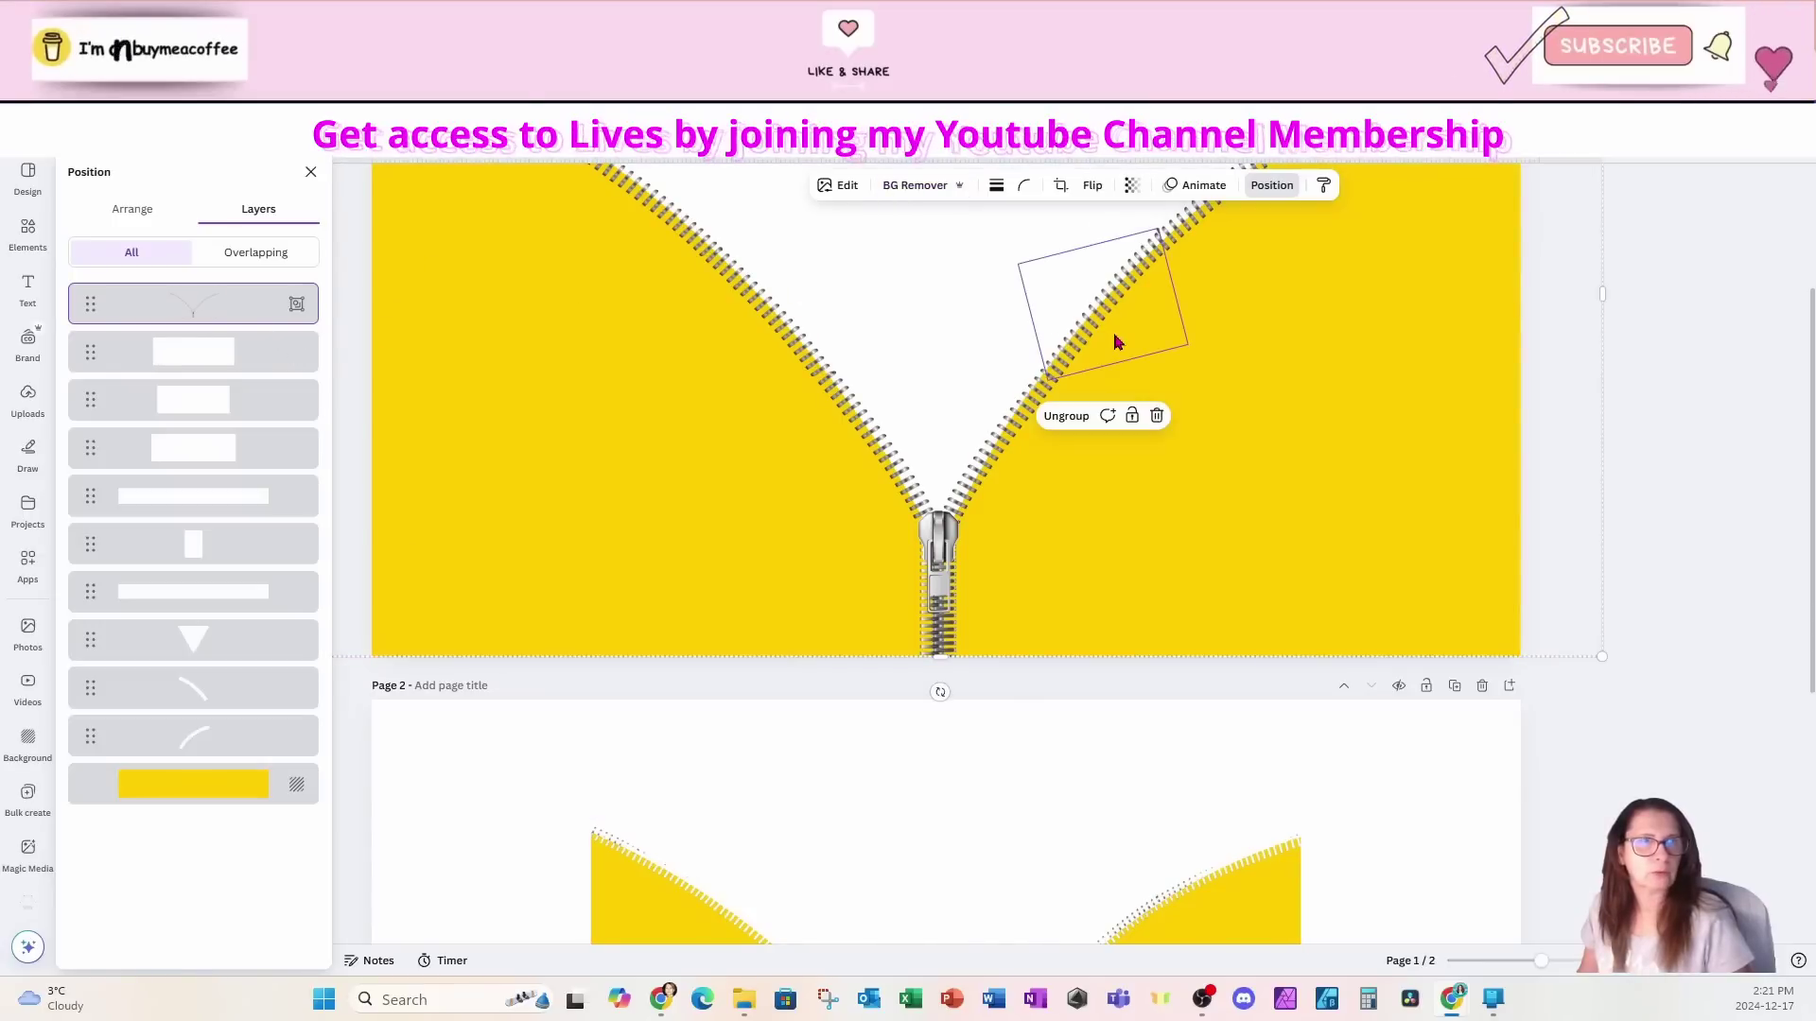
left_click(236, 304)
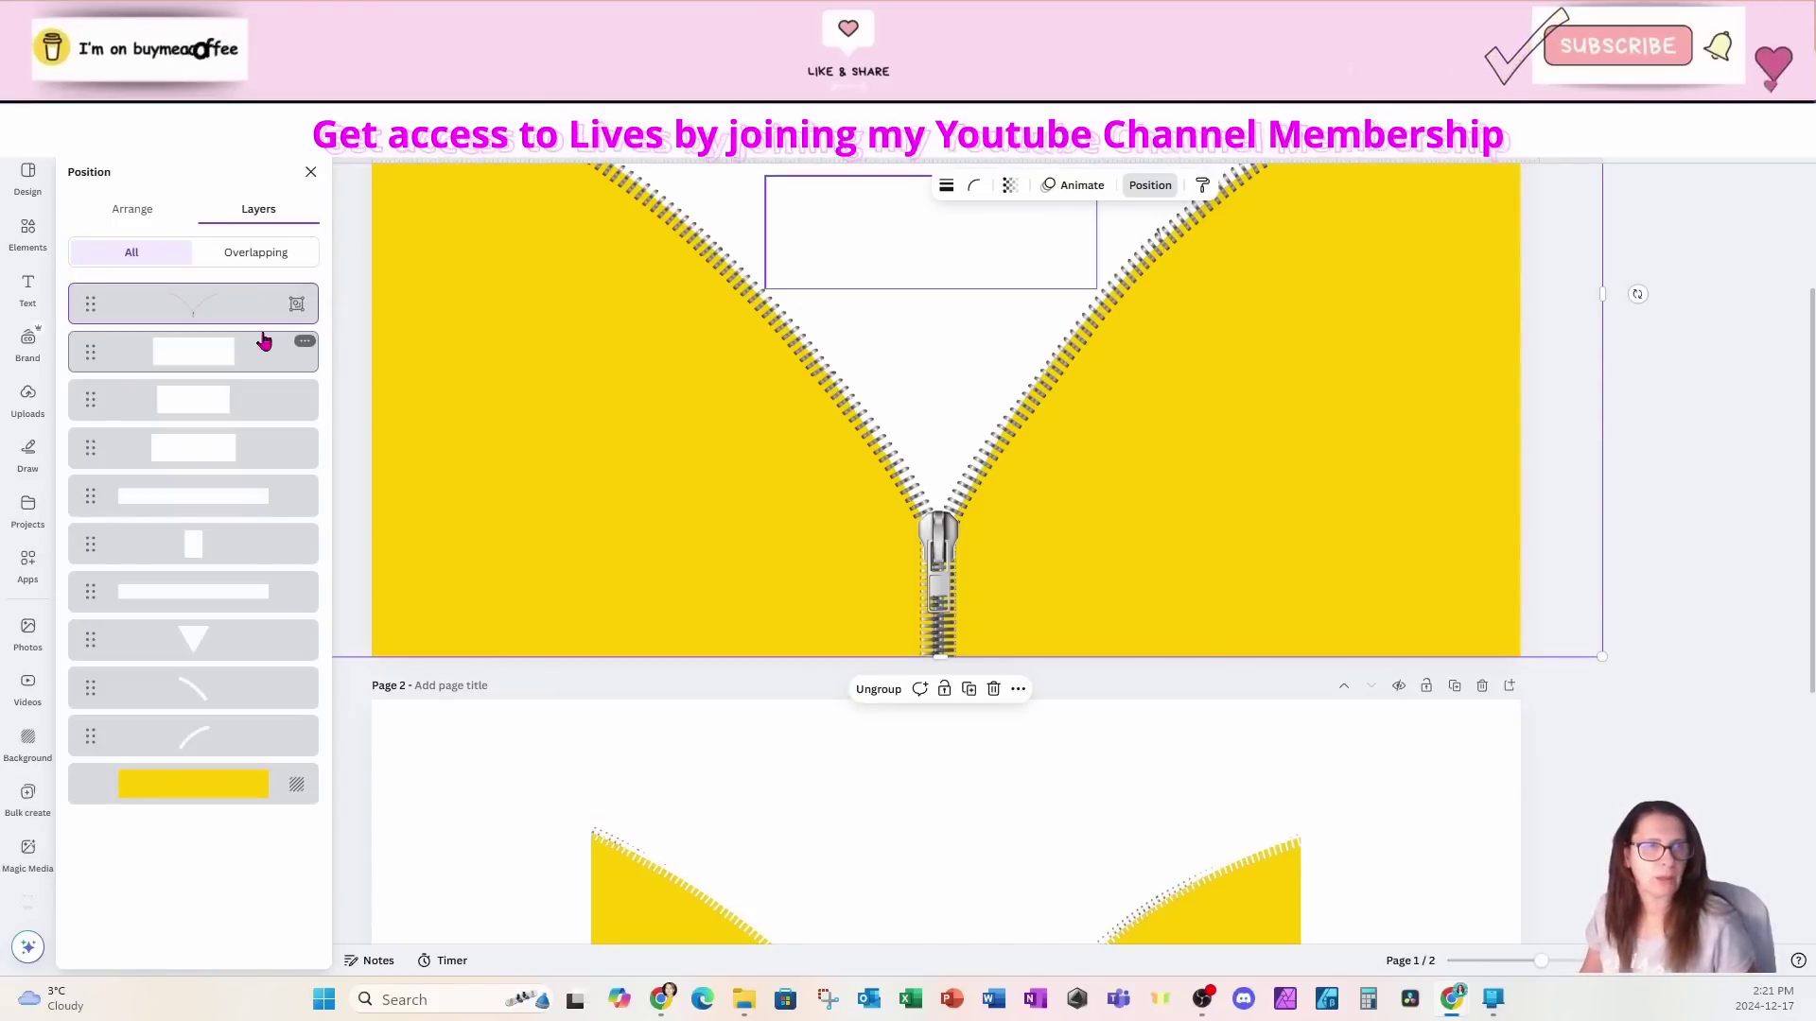
Step: Enlarge the background-removed yellow image on page 2 until it fills the whole page
scroll(856, 842, "down", 5)
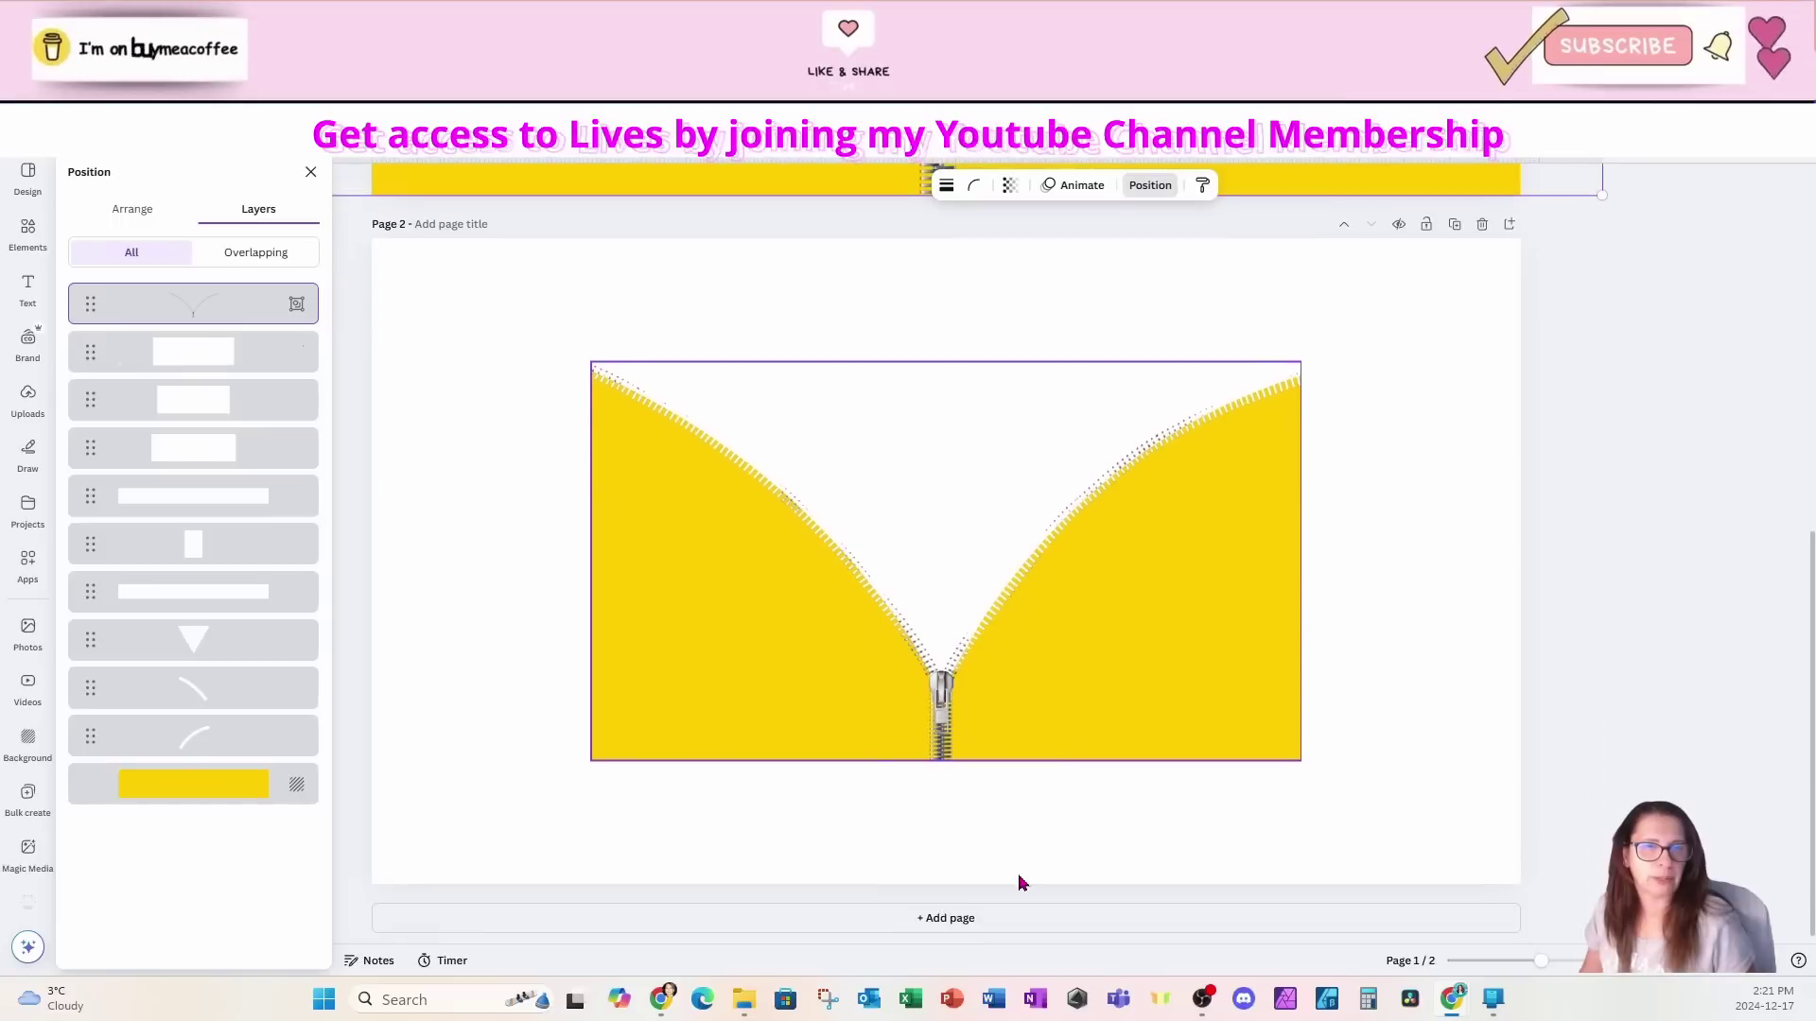
left_click(1019, 838)
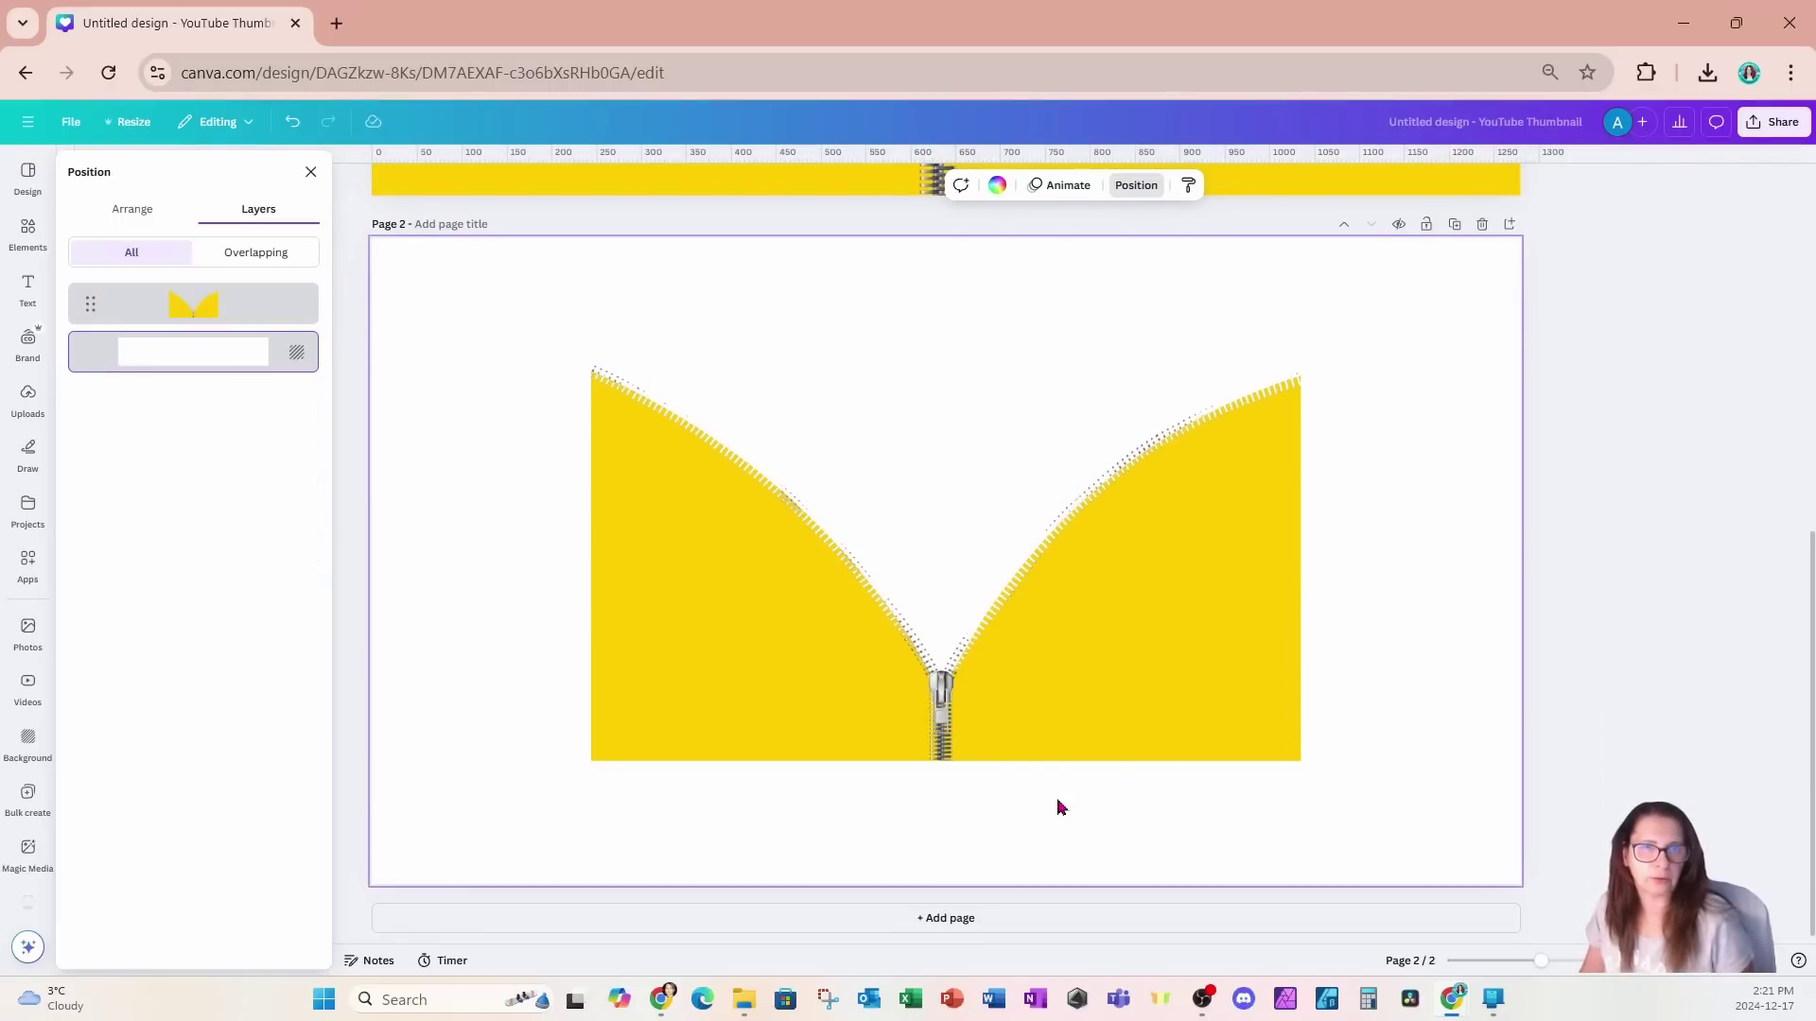
left_click(1130, 726)
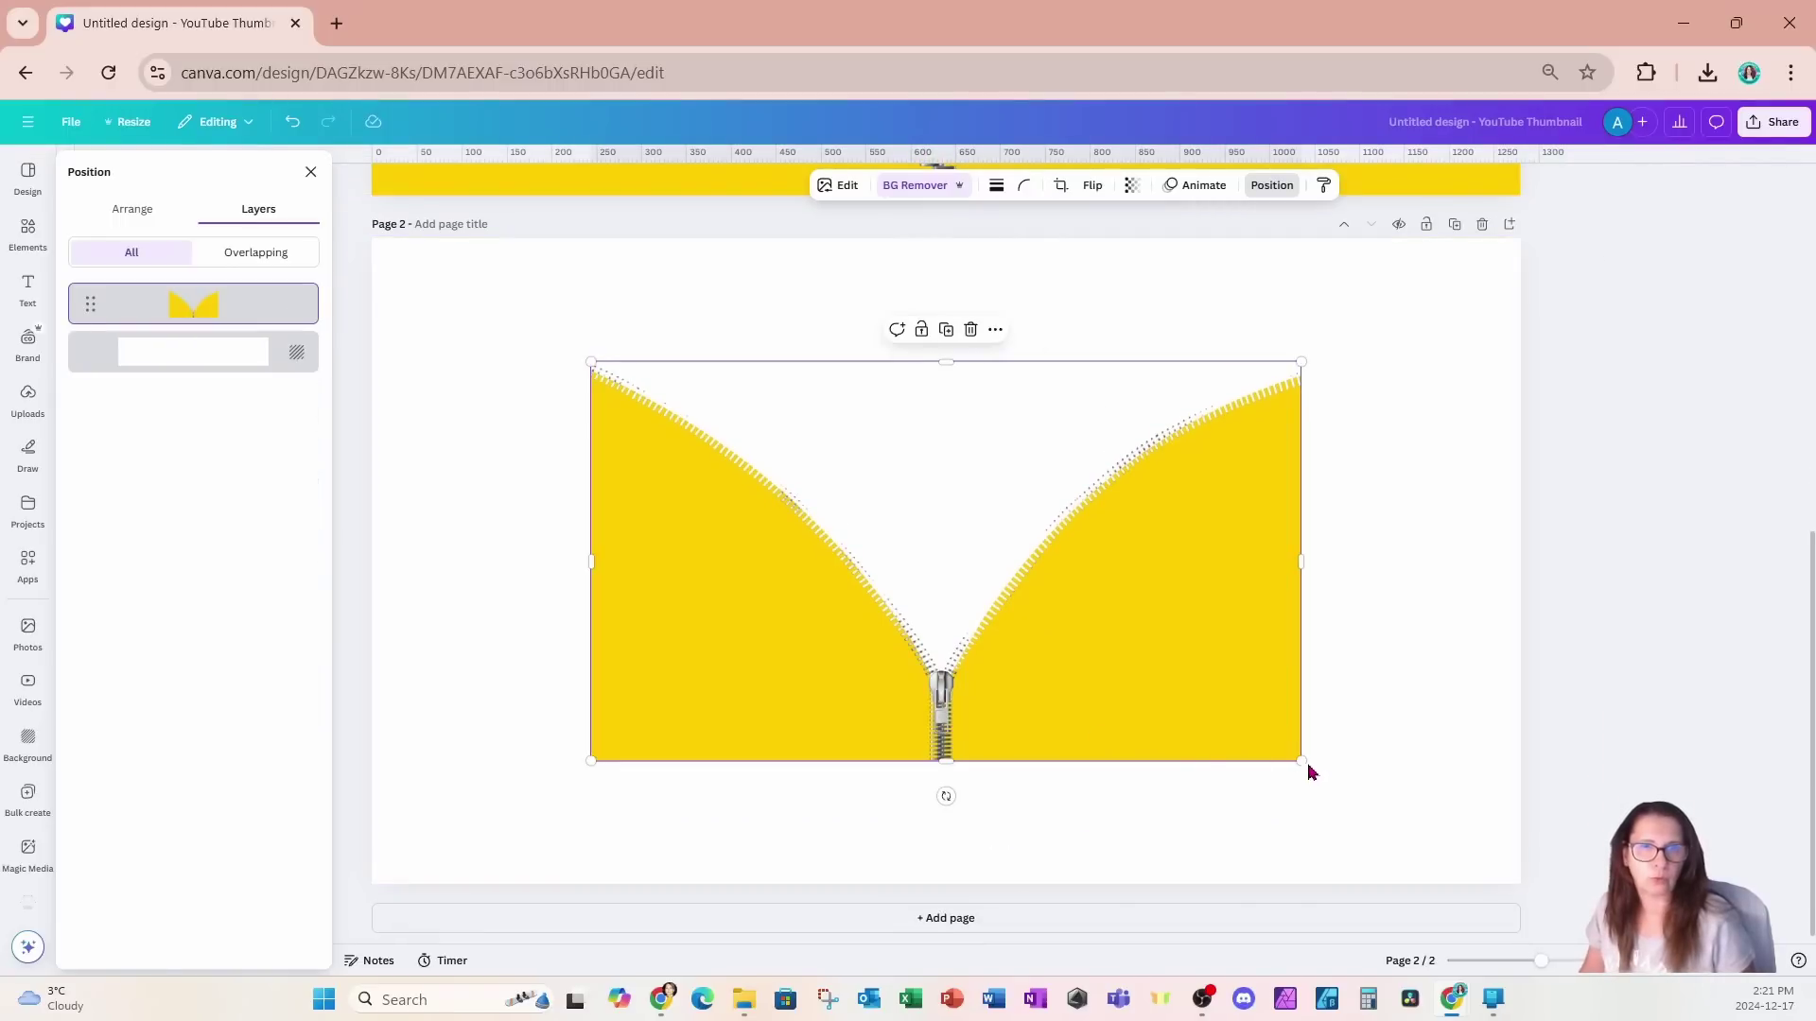
left_click_drag(1301, 759, 1520, 883)
left_click_drag(591, 361, 362, 280)
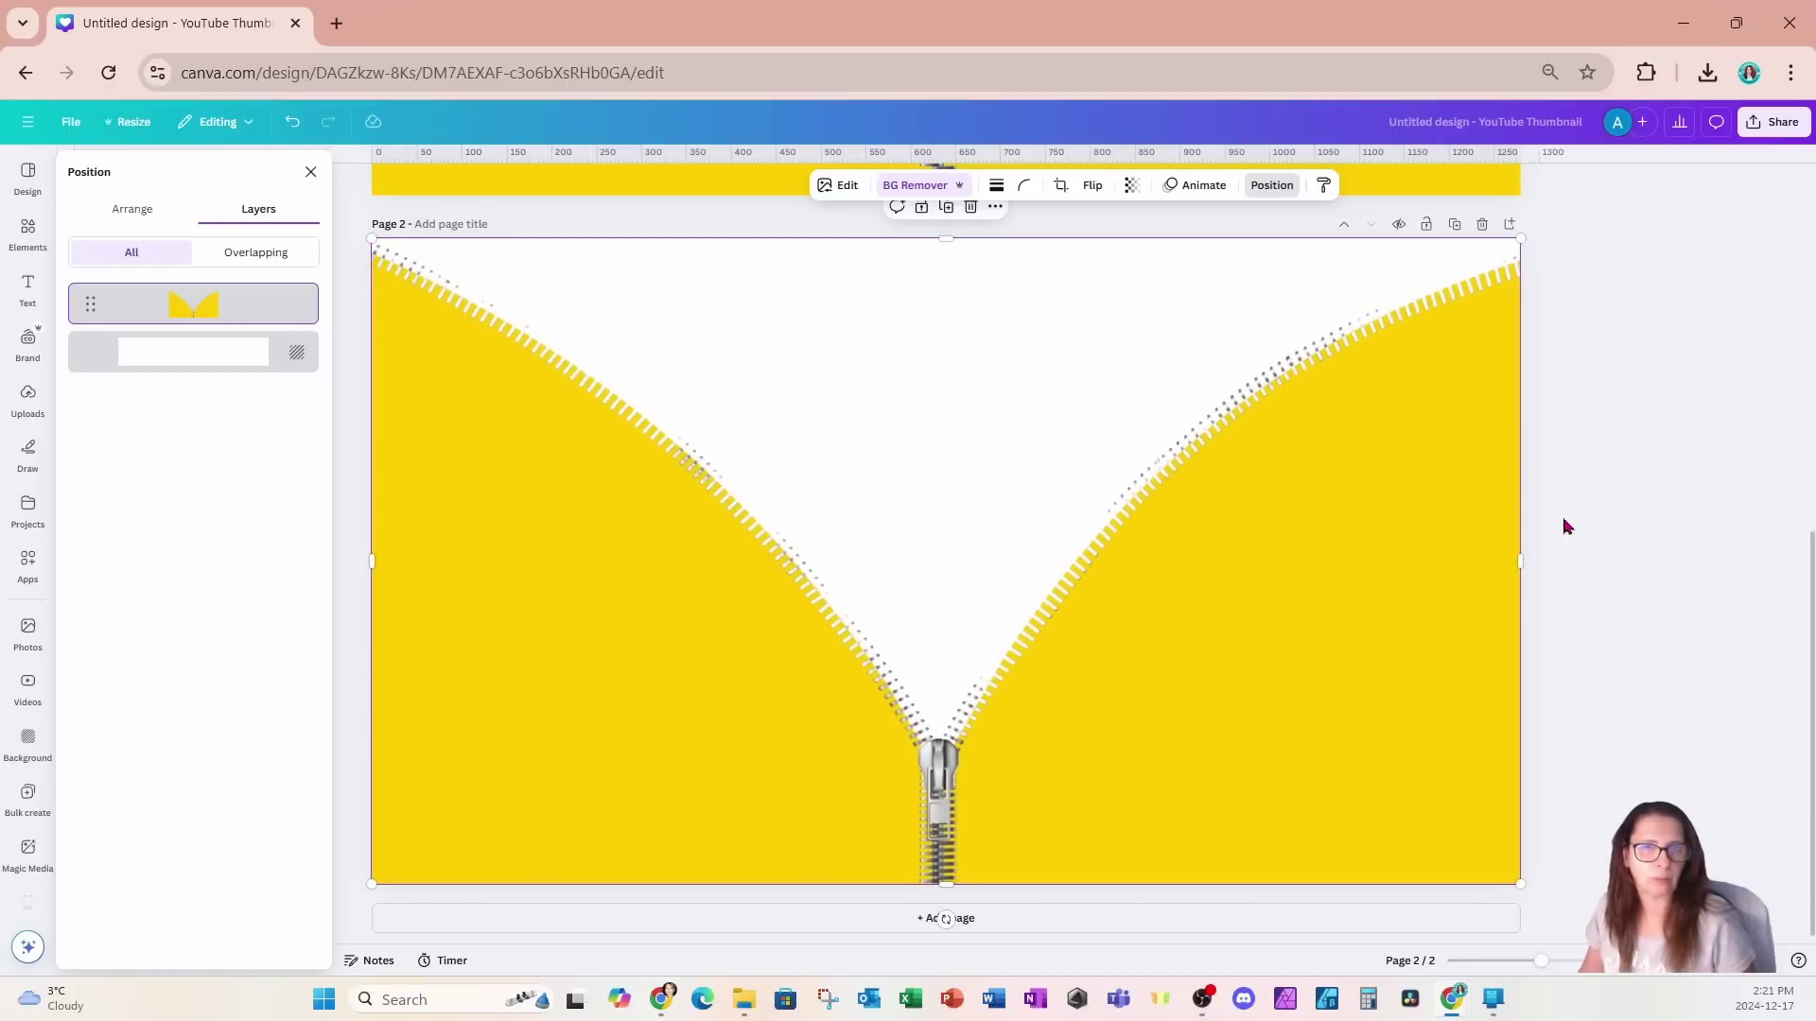
left_click(1639, 489)
Step: Paste the copied zipper group over the edges of the yellow image on page 2
left_click(1358, 507)
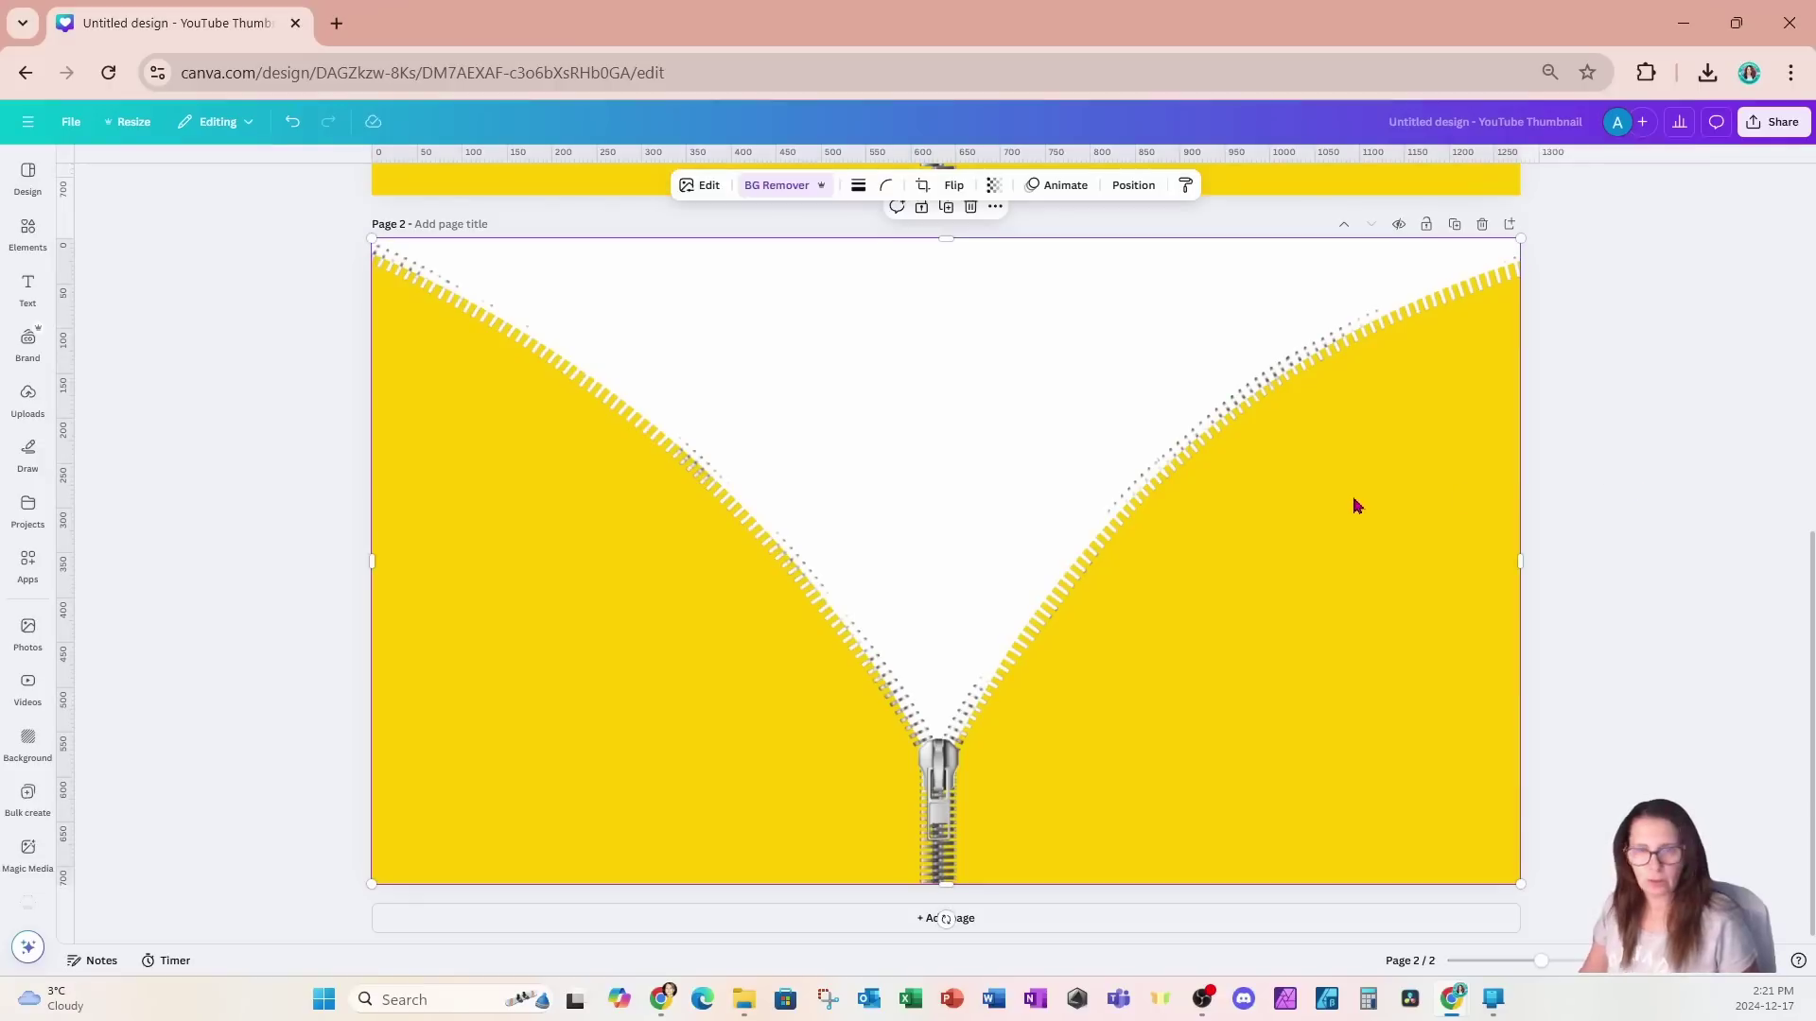
left_click(1358, 507)
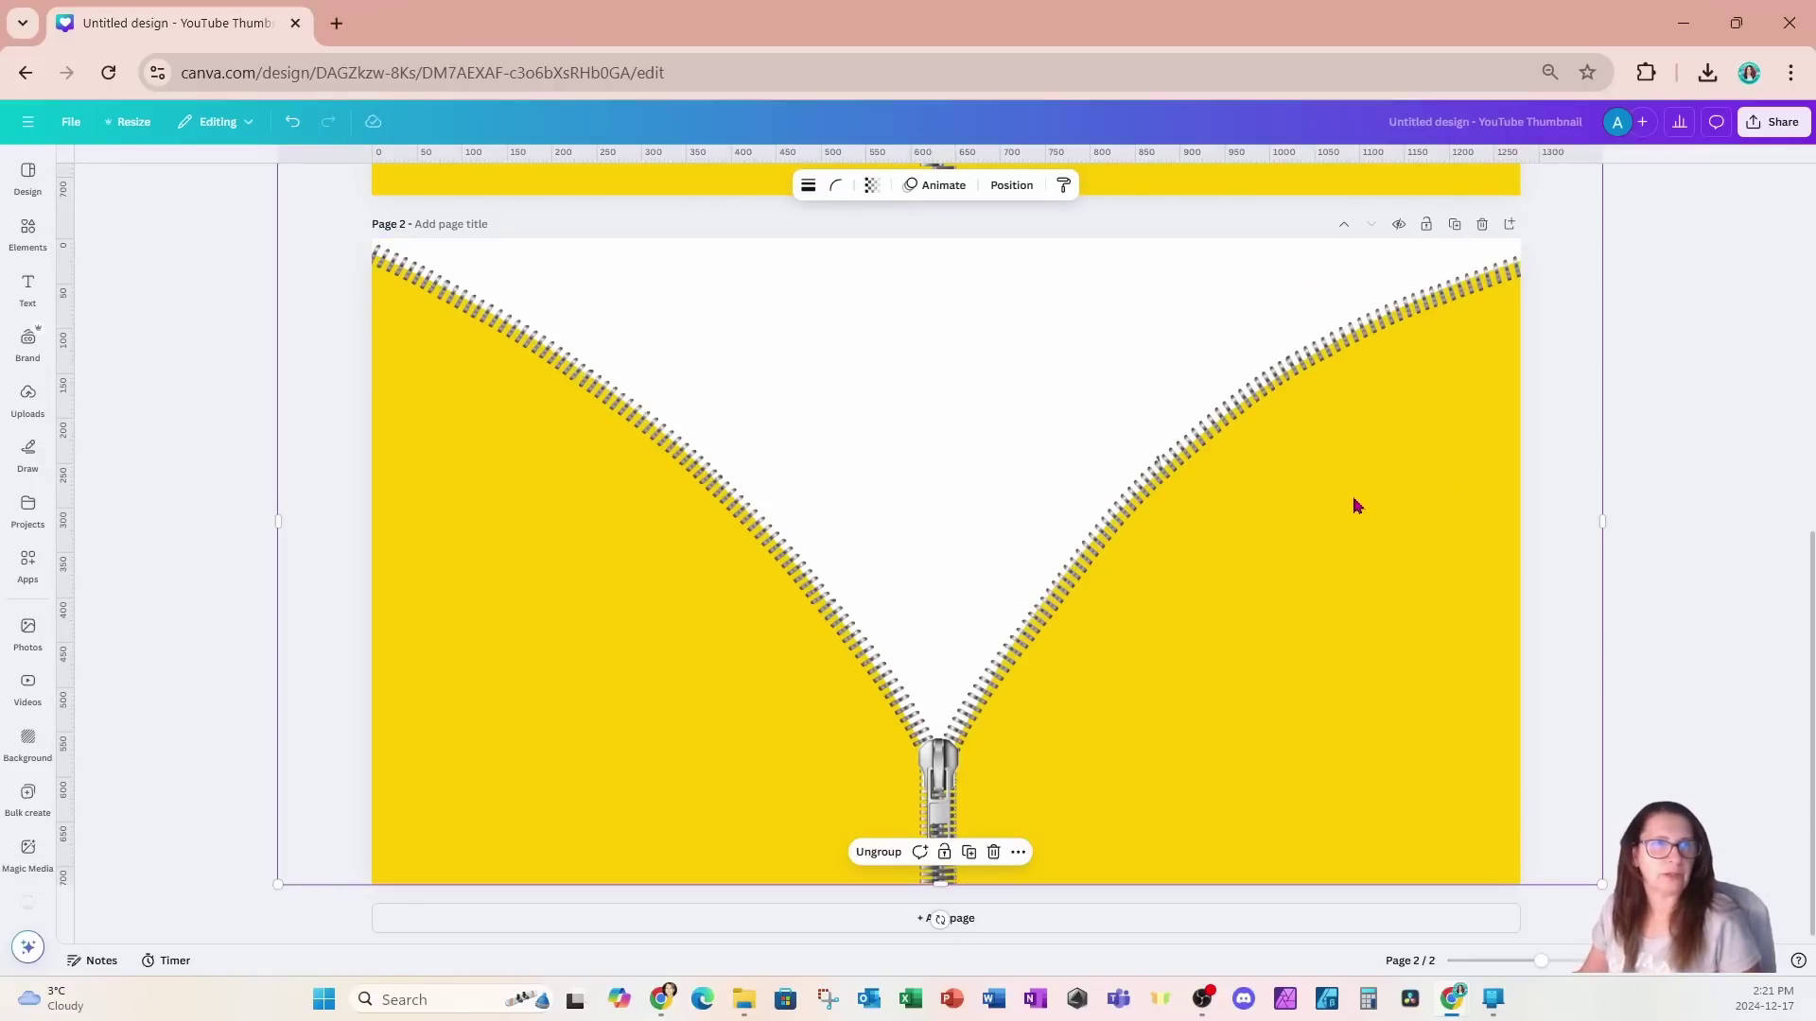
left_click(1672, 392)
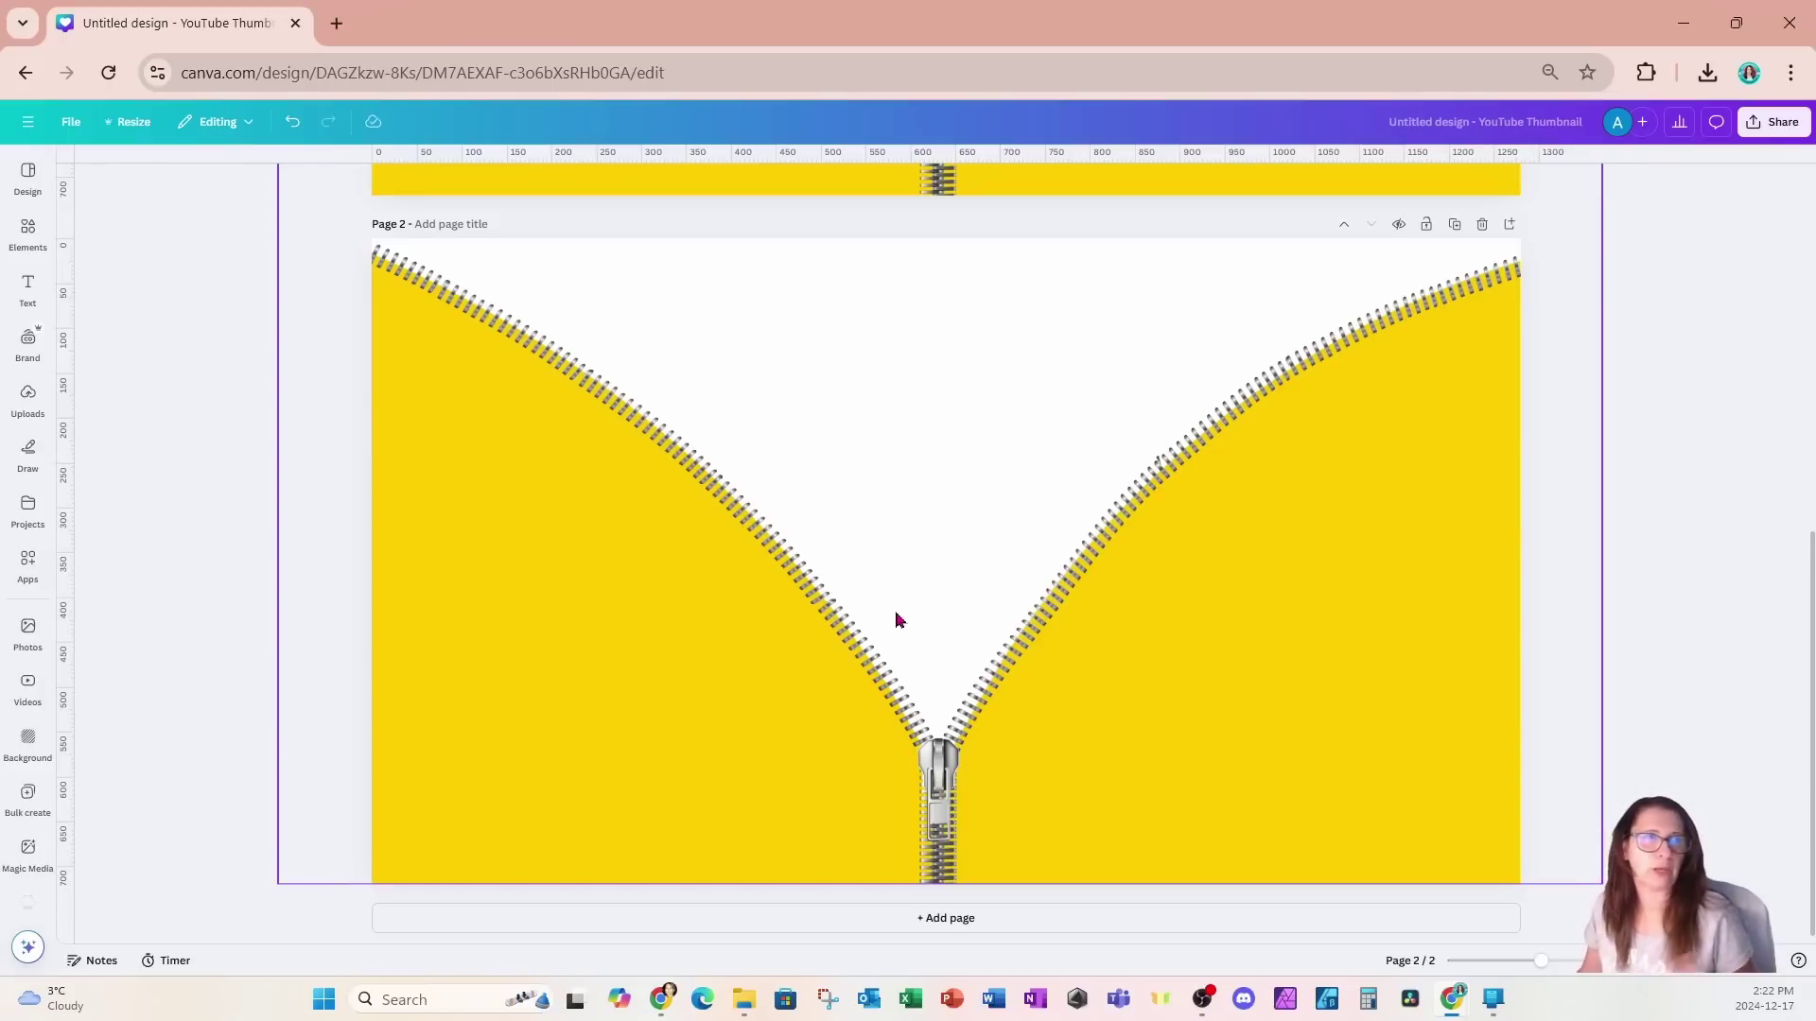
Step: Insert the mountain road photo from the recently used elements onto page 2
left_click(27, 232)
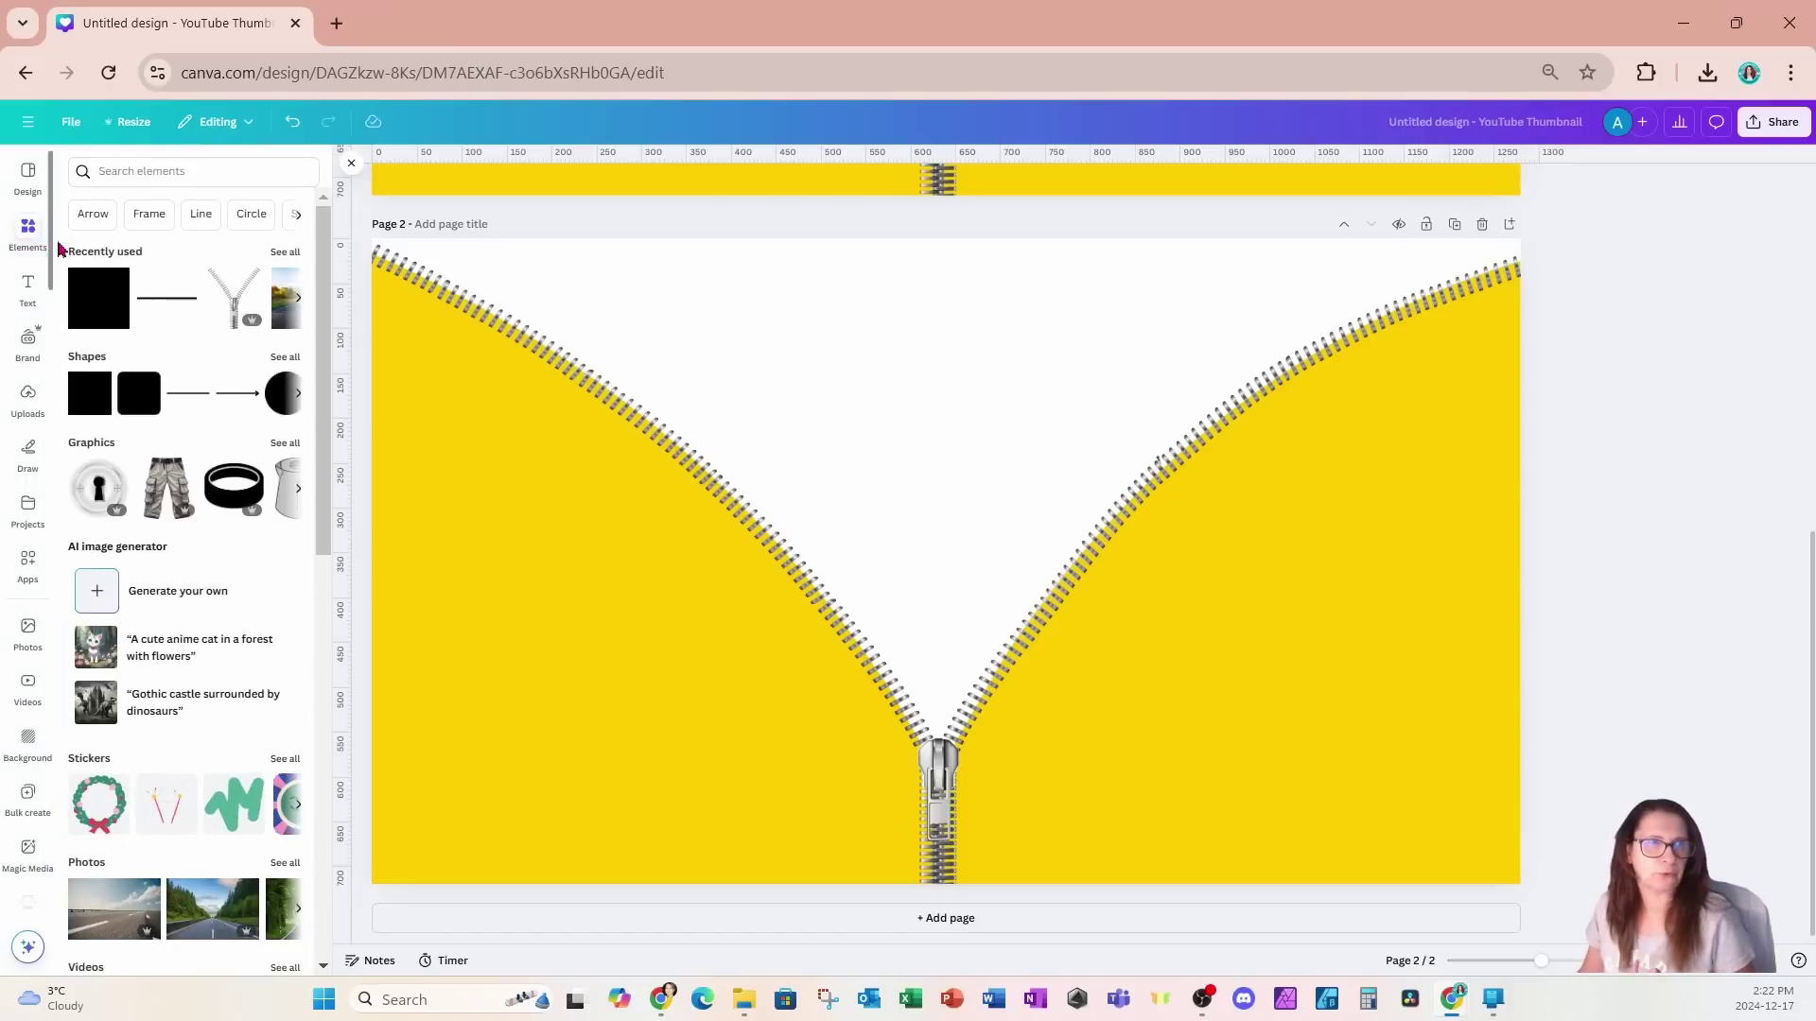
left_click(284, 252)
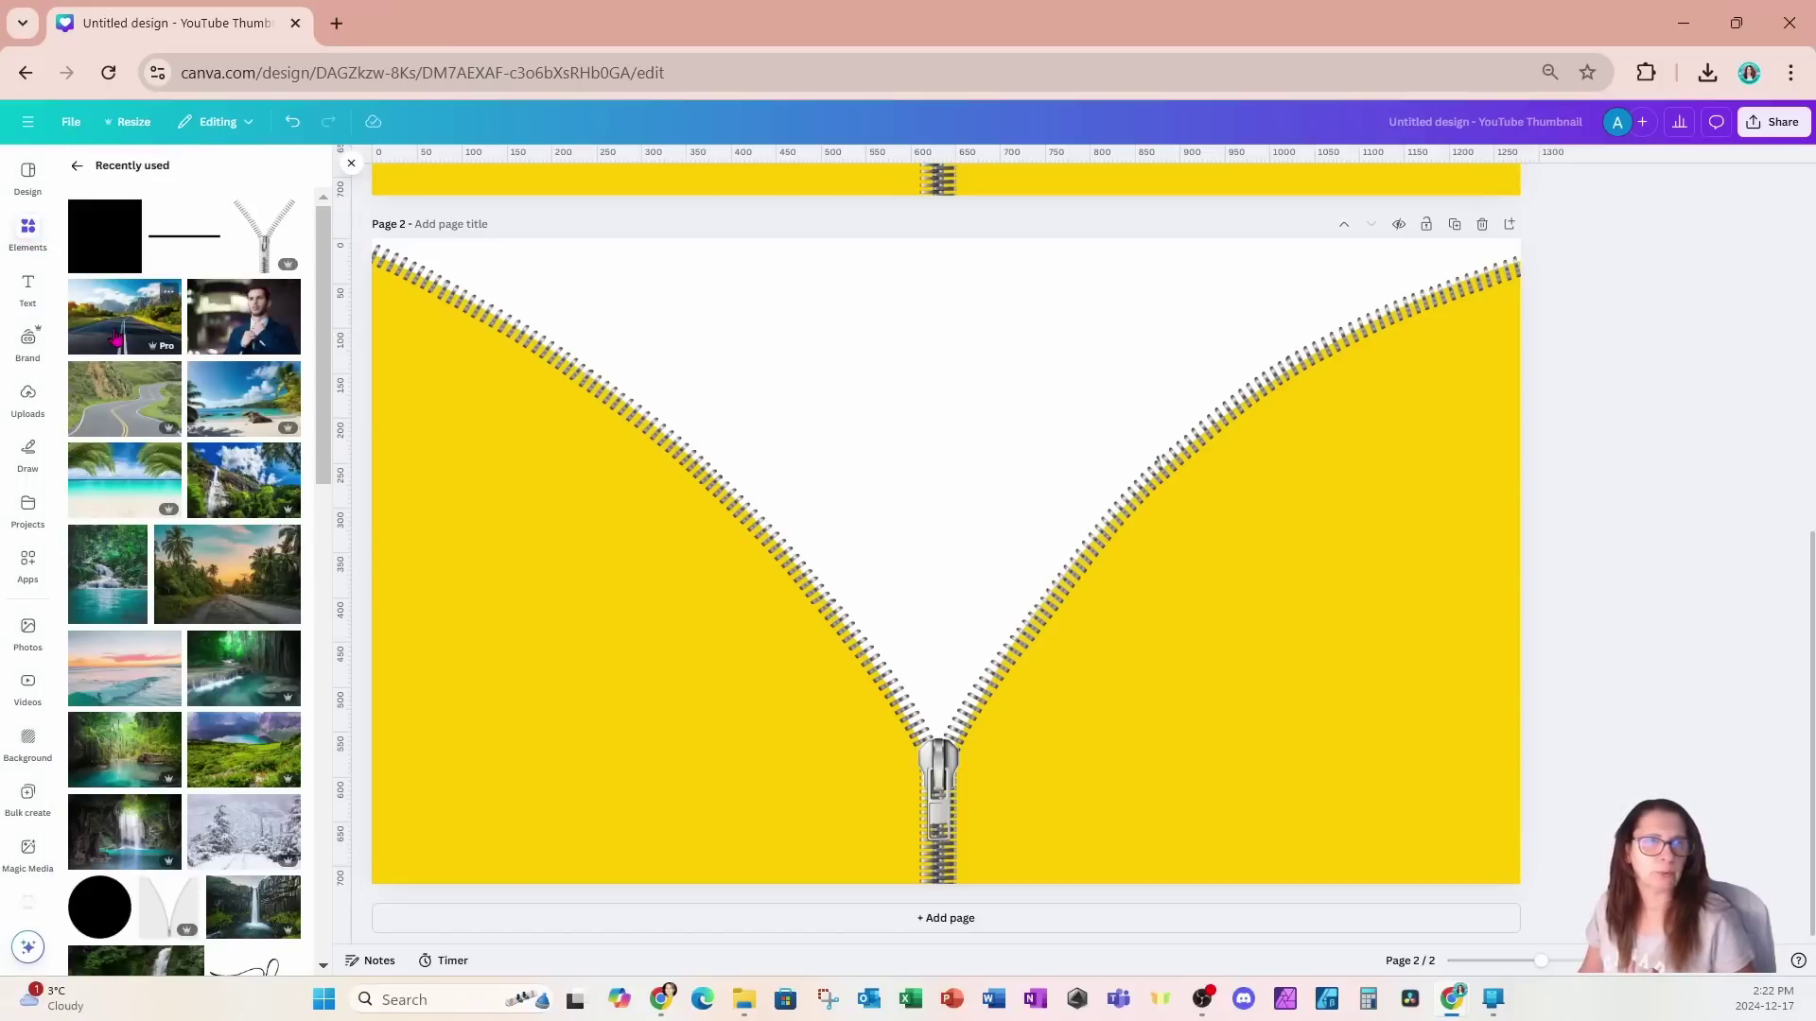
left_click(121, 343)
Step: Enlarge and reposition the road photo to span the full width of page 2, and move its layer beneath the yellow image
right_click(867, 464)
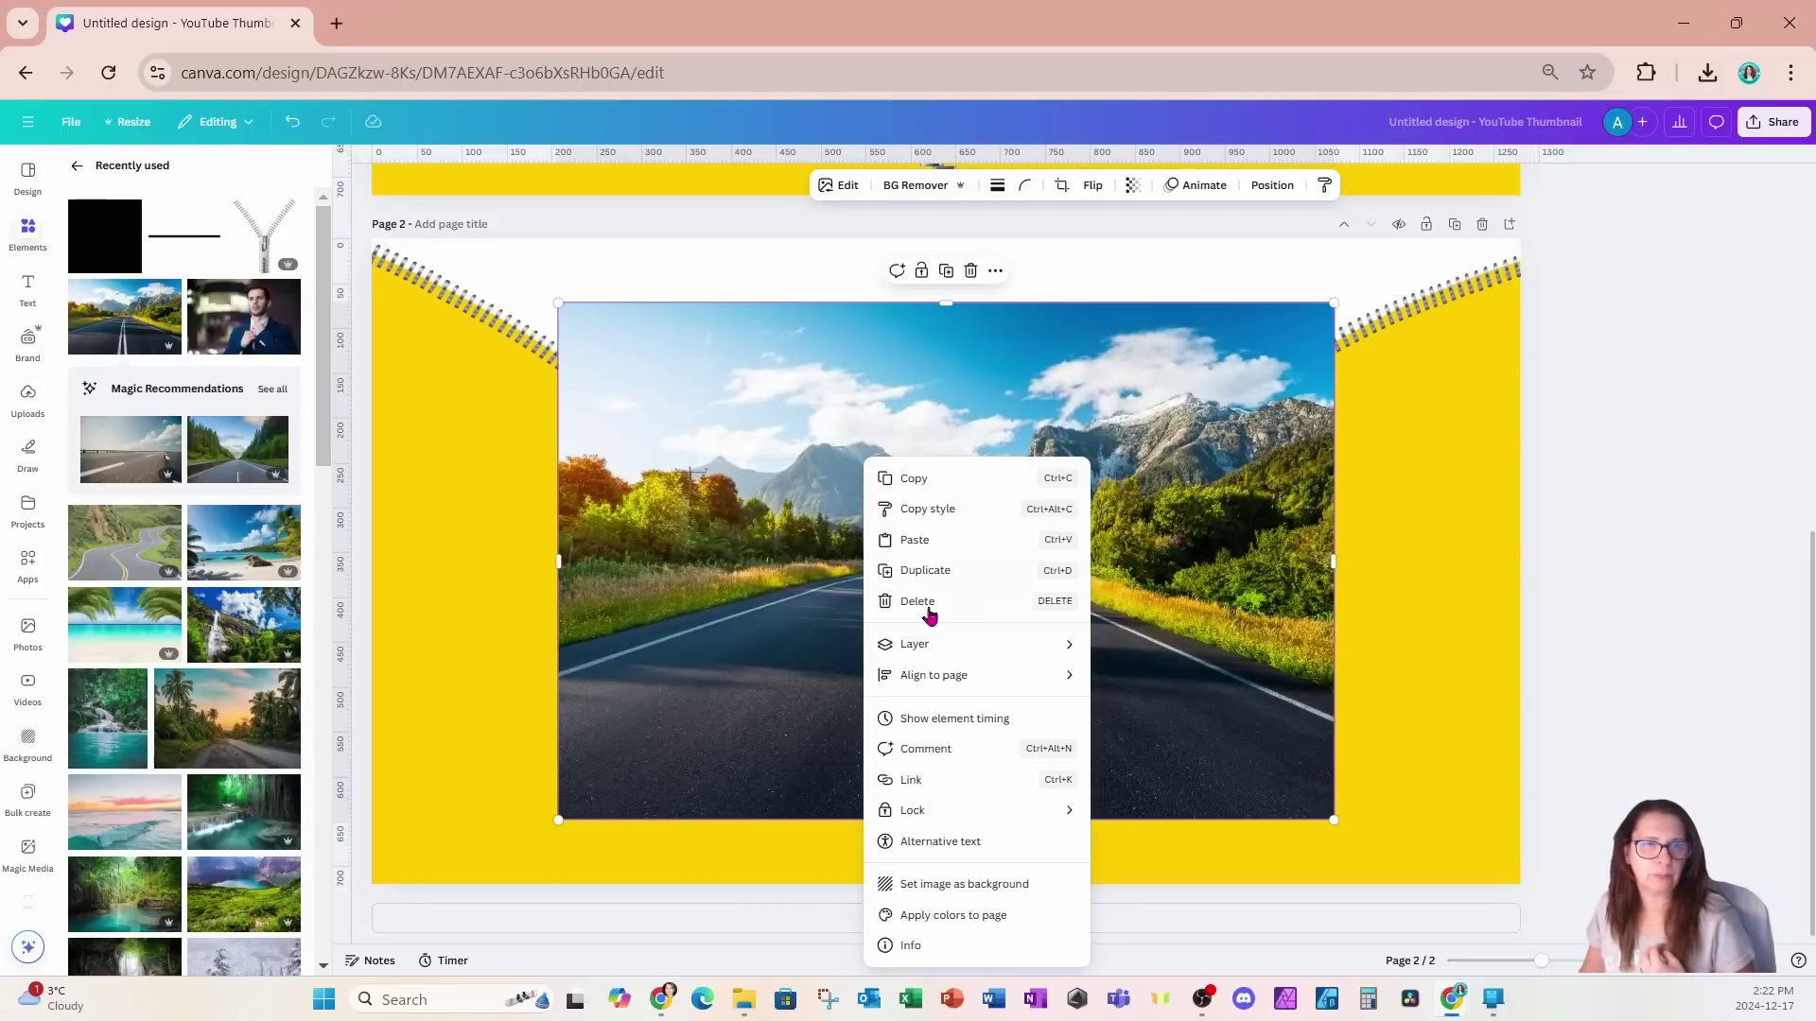
left_click(950, 840)
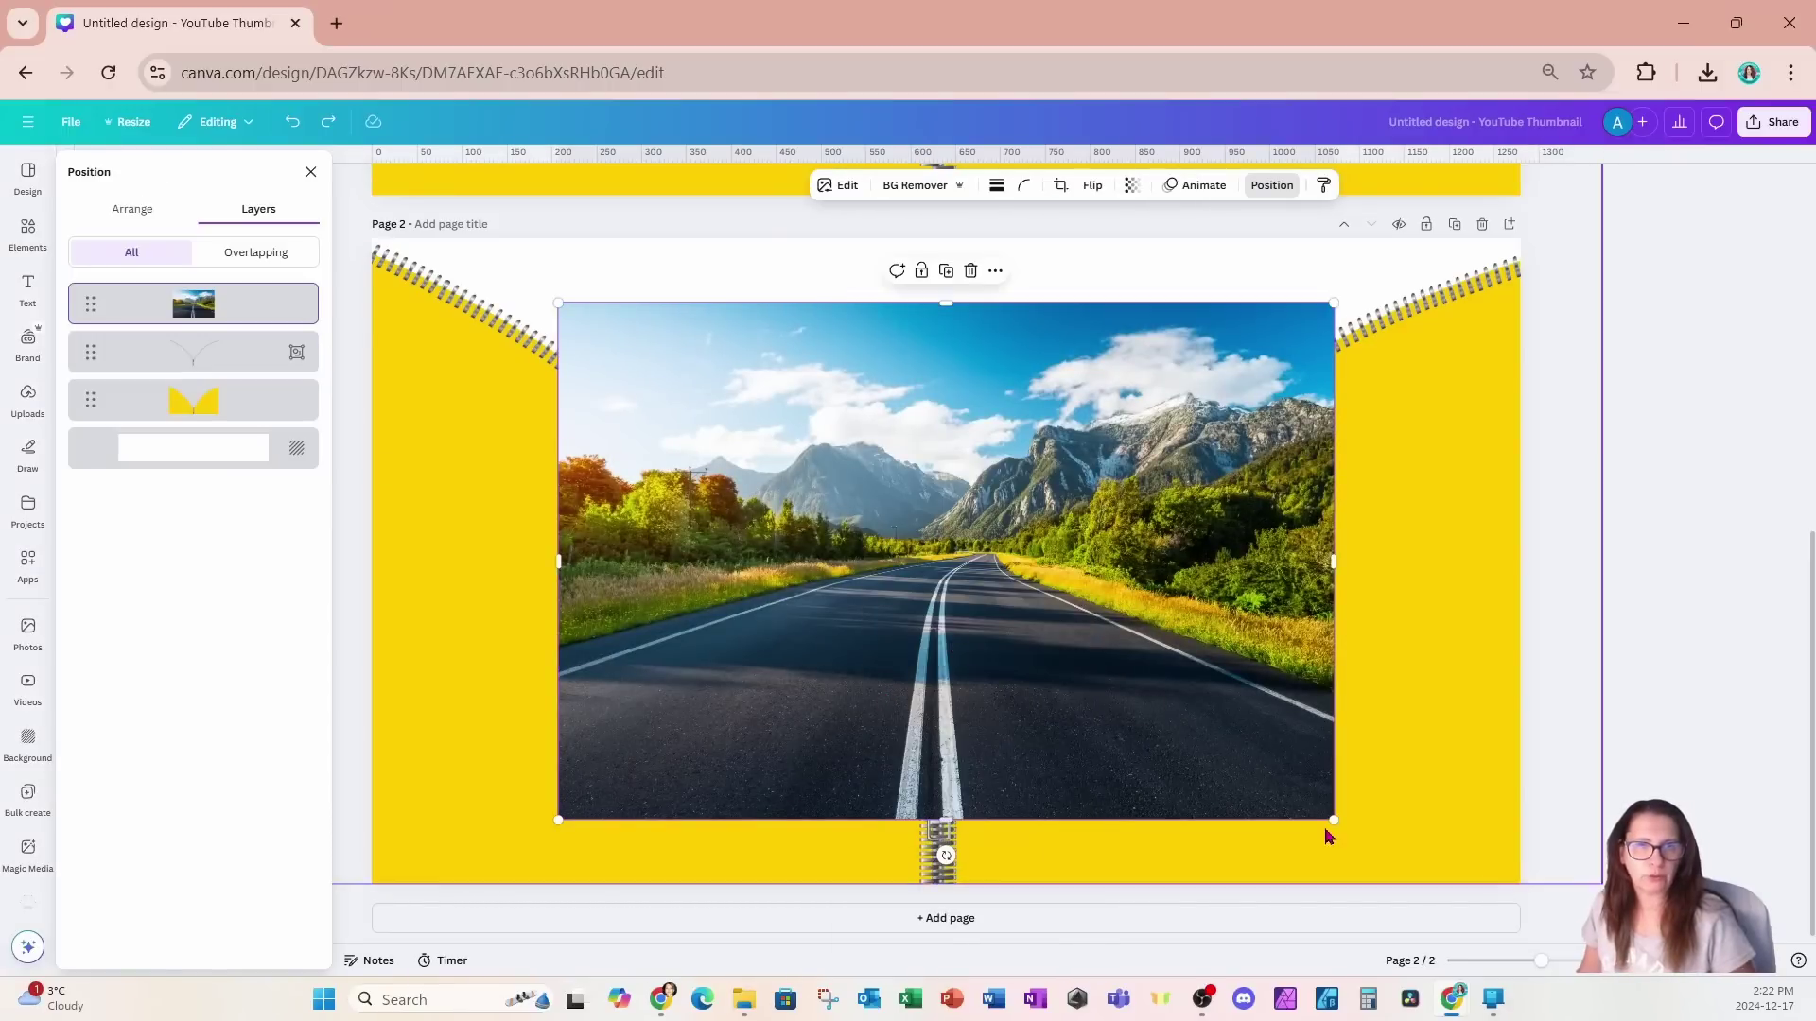
left_click_drag(1333, 820, 1778, 957)
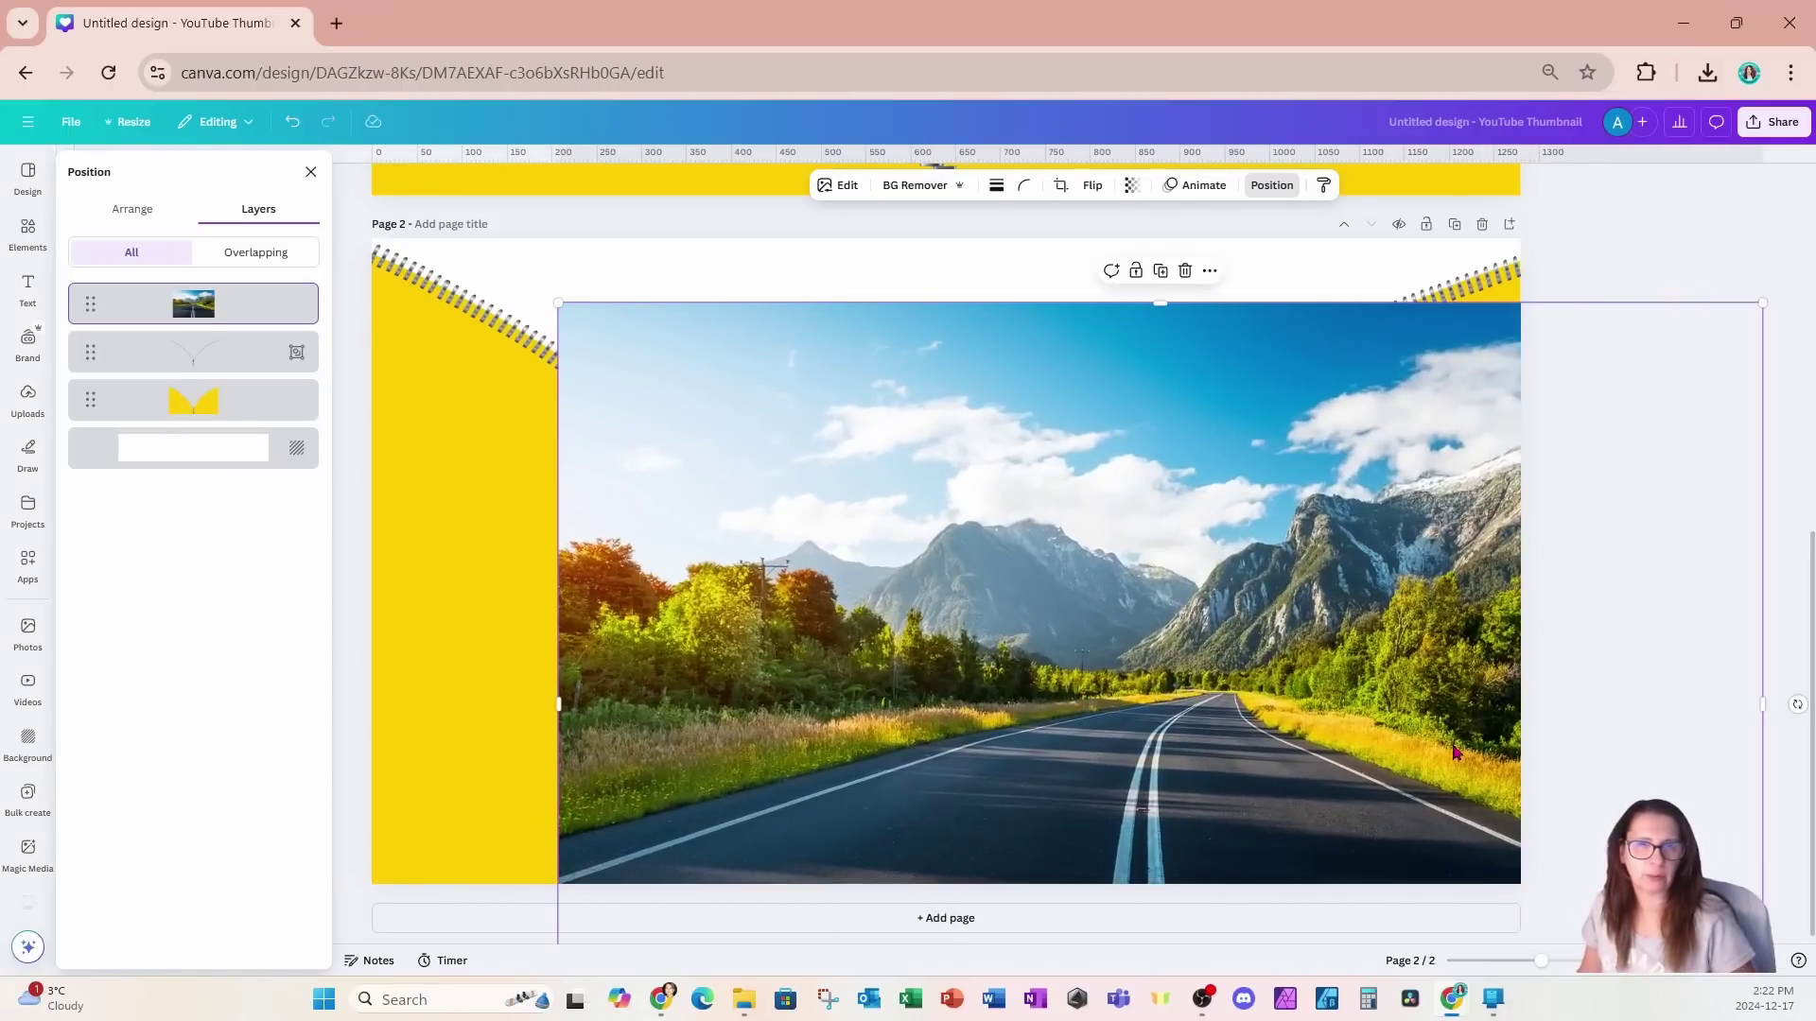
left_click_drag(1602, 773, 1411, 490)
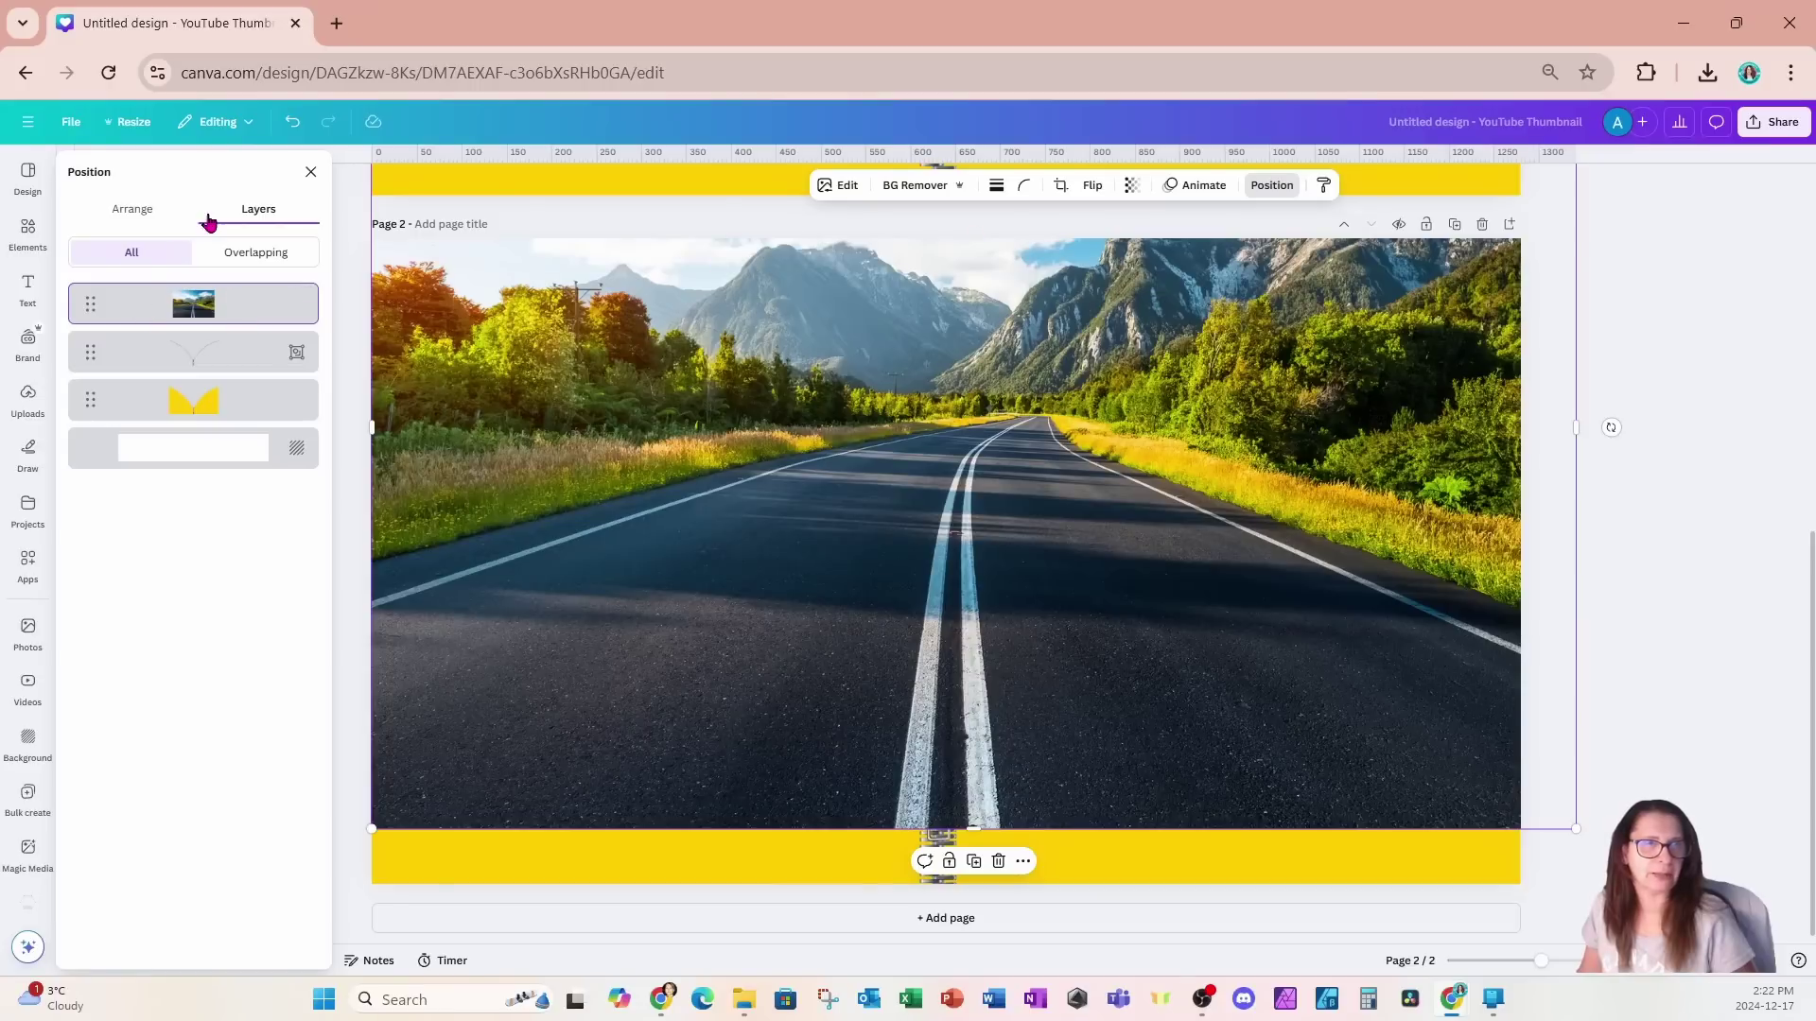
left_click_drag(216, 301, 216, 411)
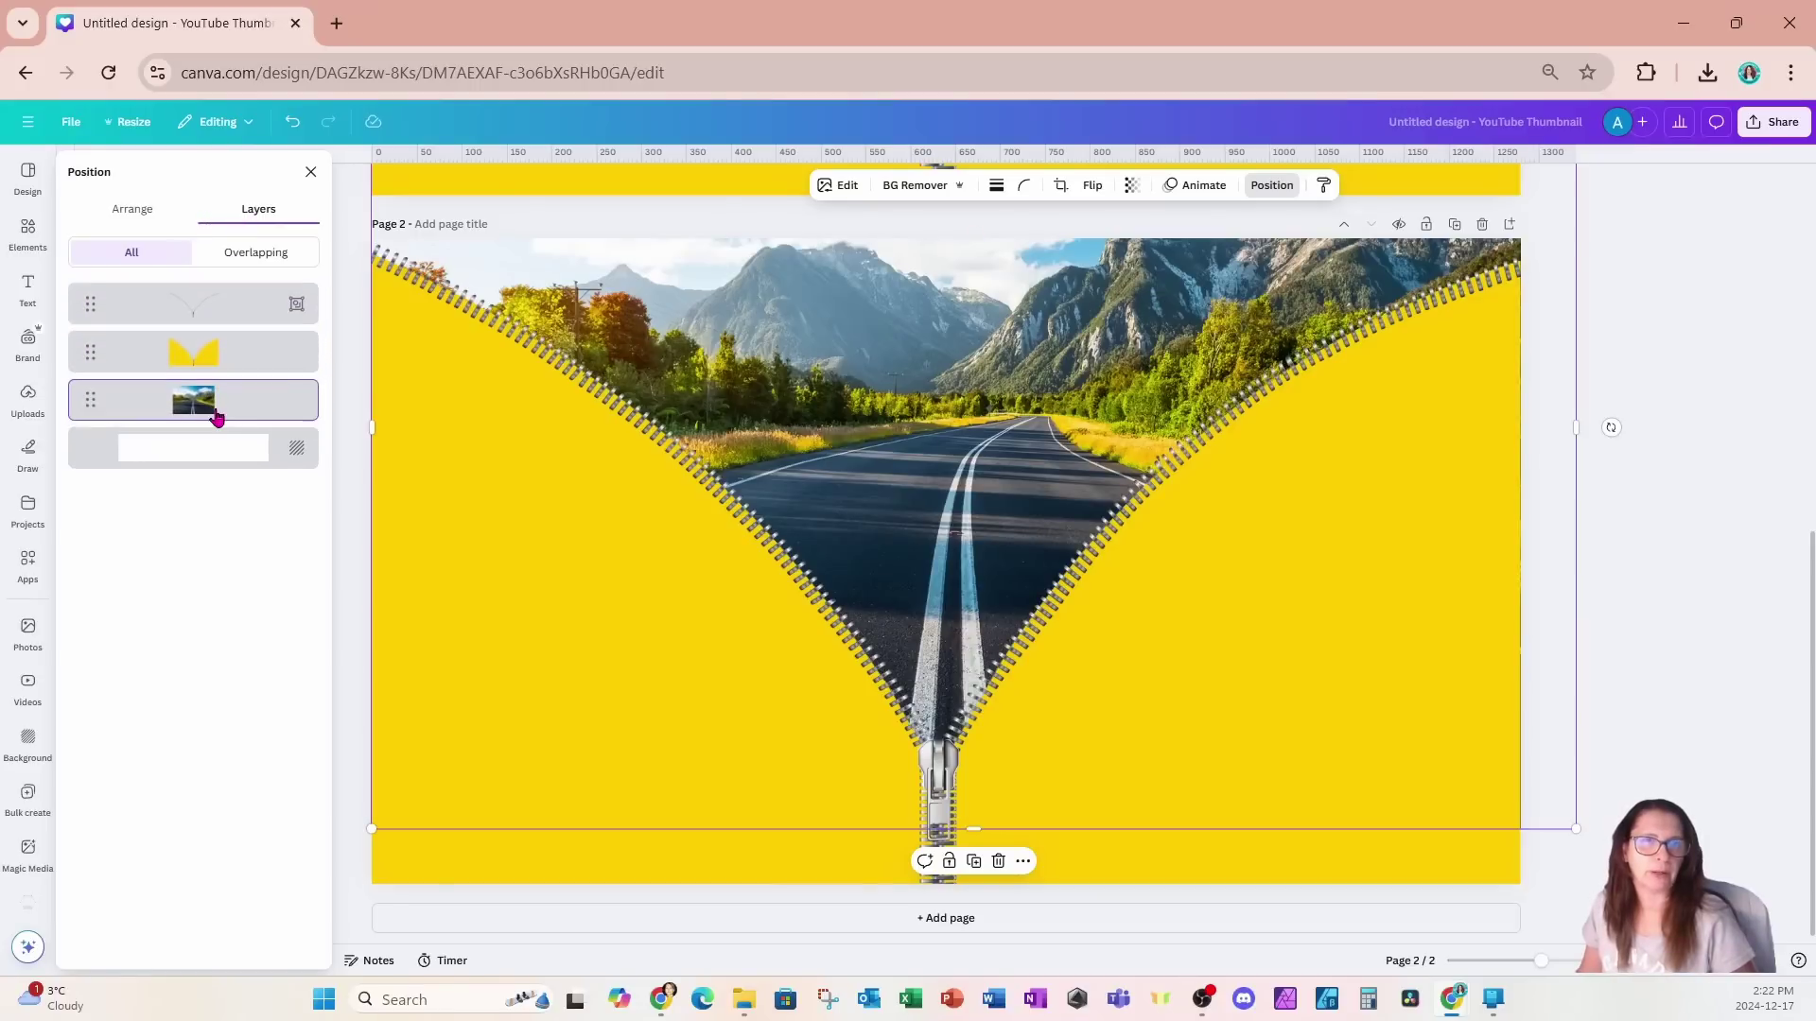
left_click(1629, 480)
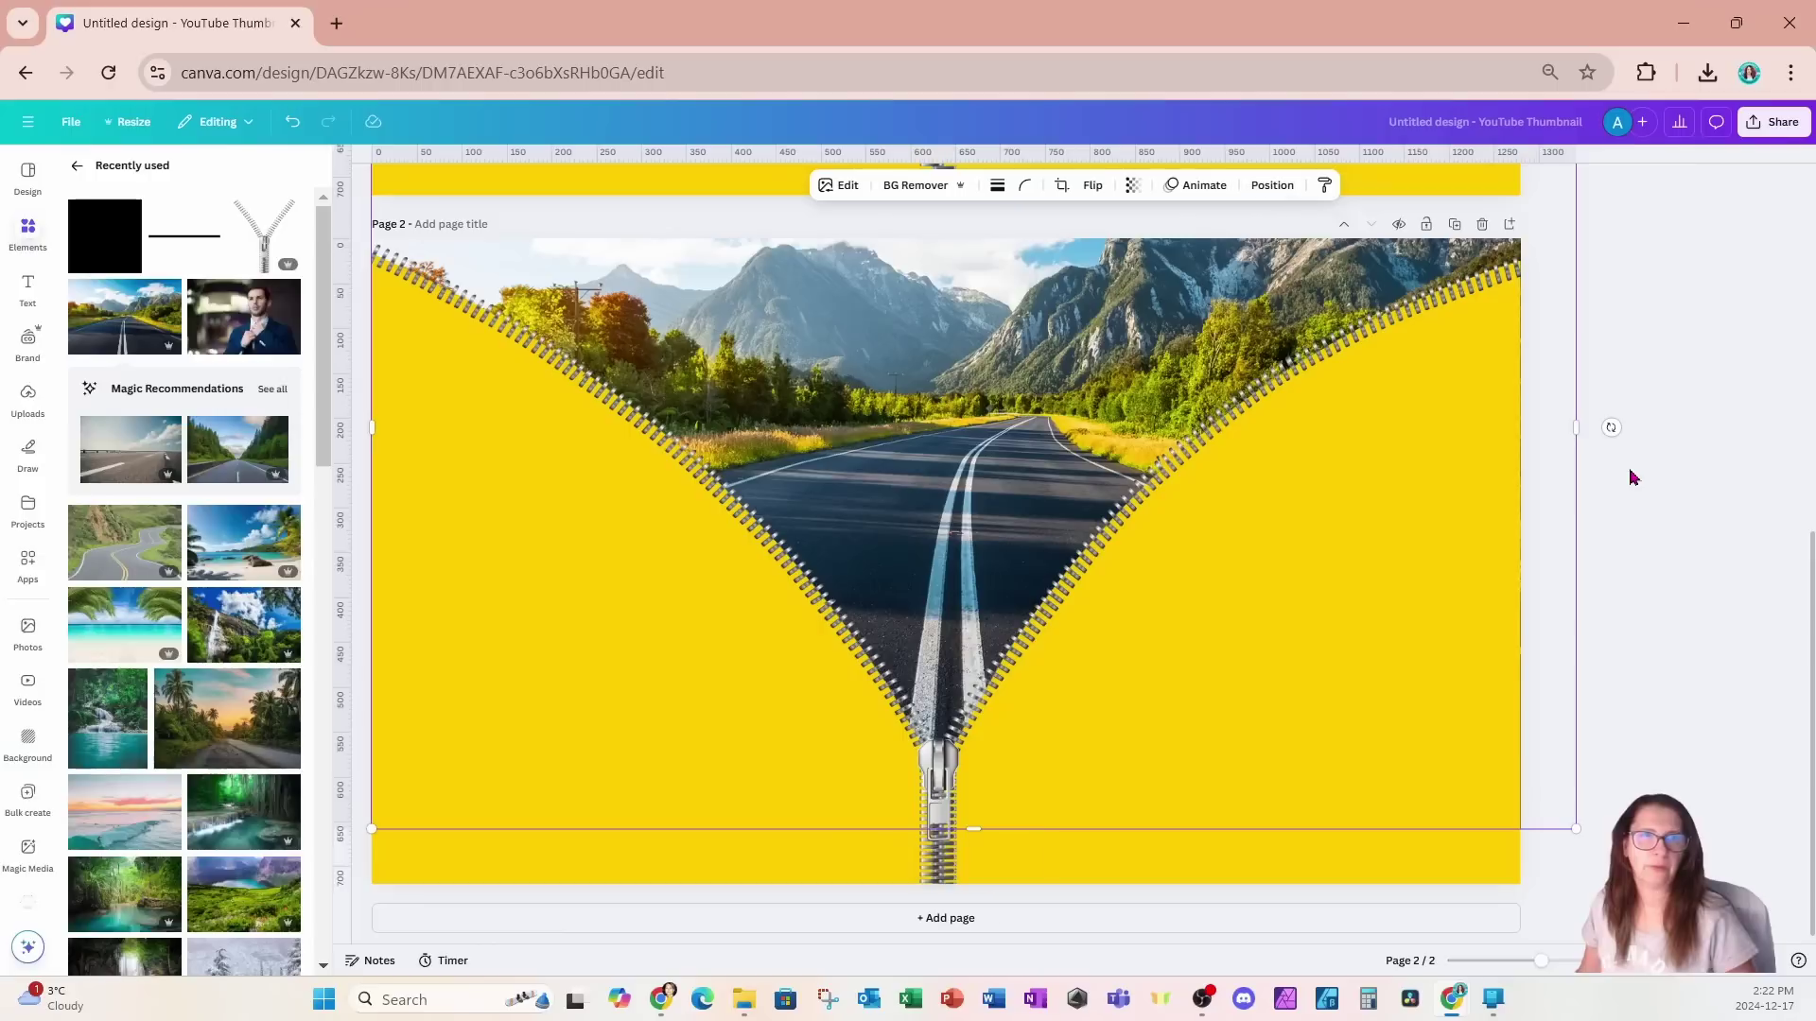